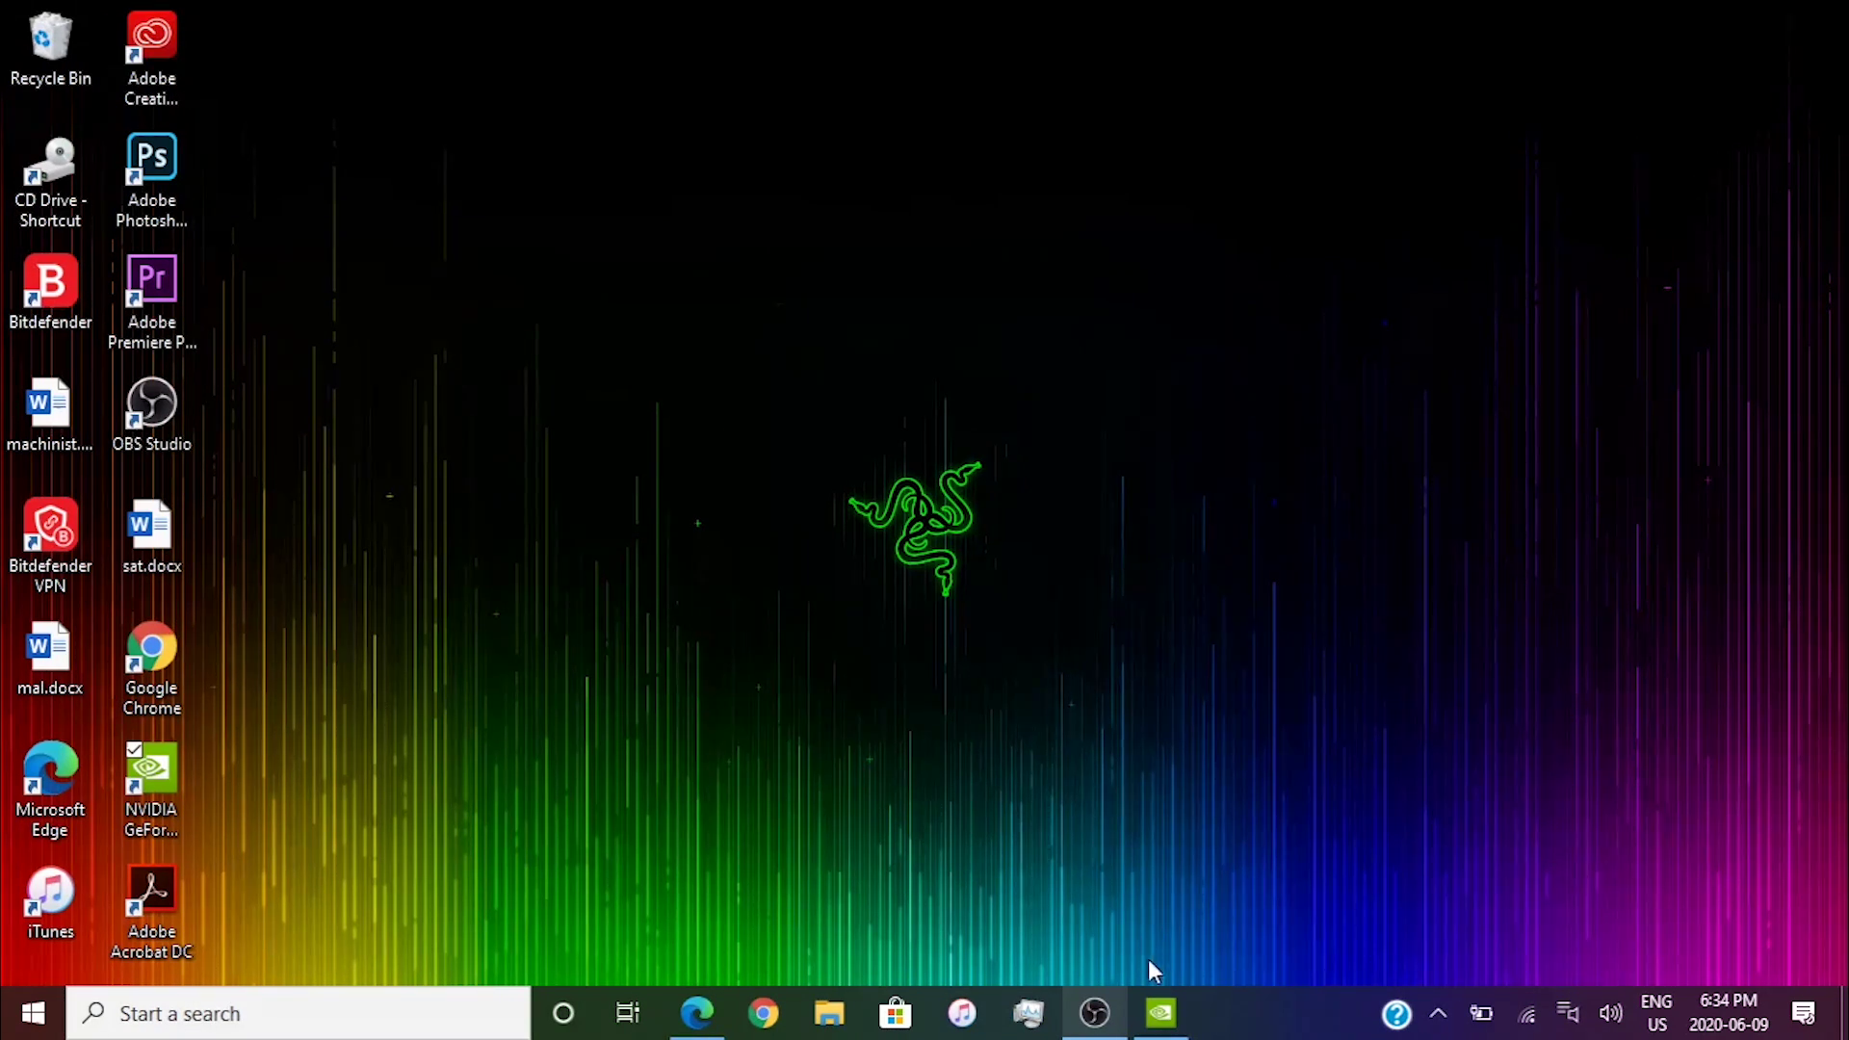
# - Switch to GeForce NOW and run a network test from its settings on the Auto server location, checking the detailed measurements
pyautogui.click(1162, 1013)
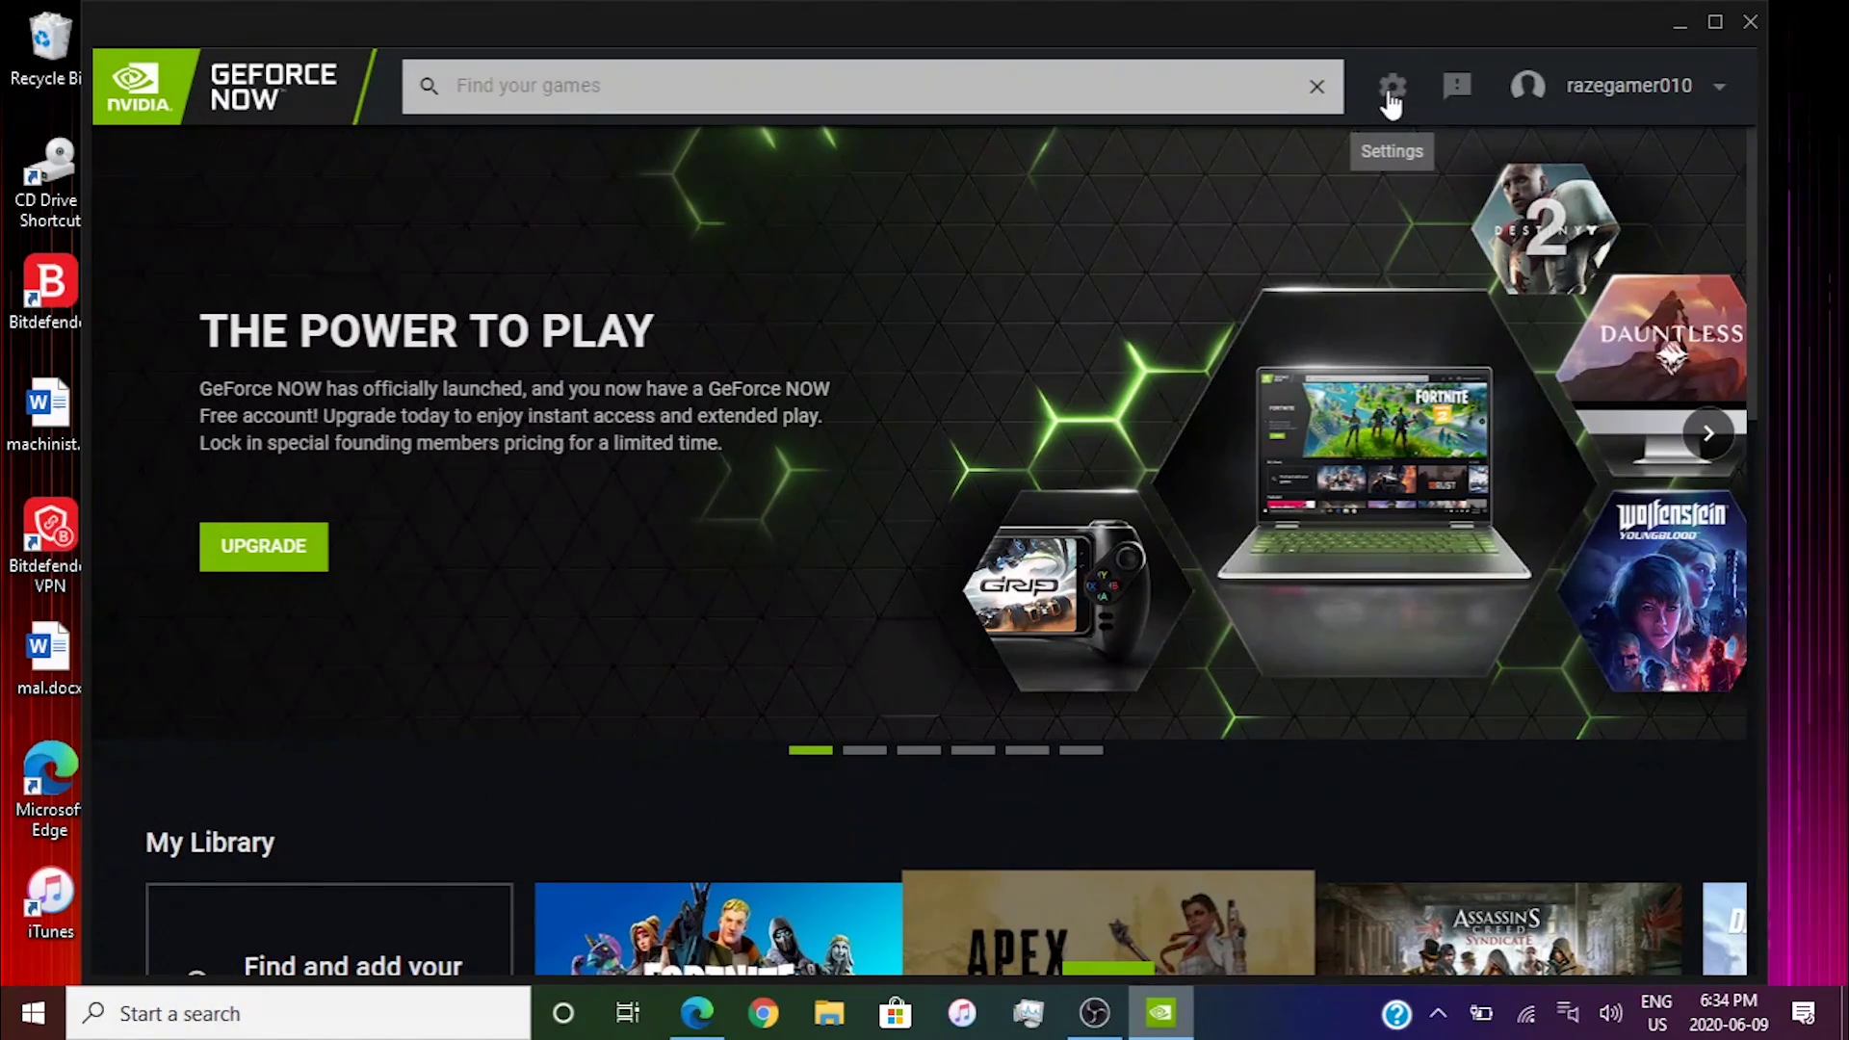
pyautogui.click(1391, 96)
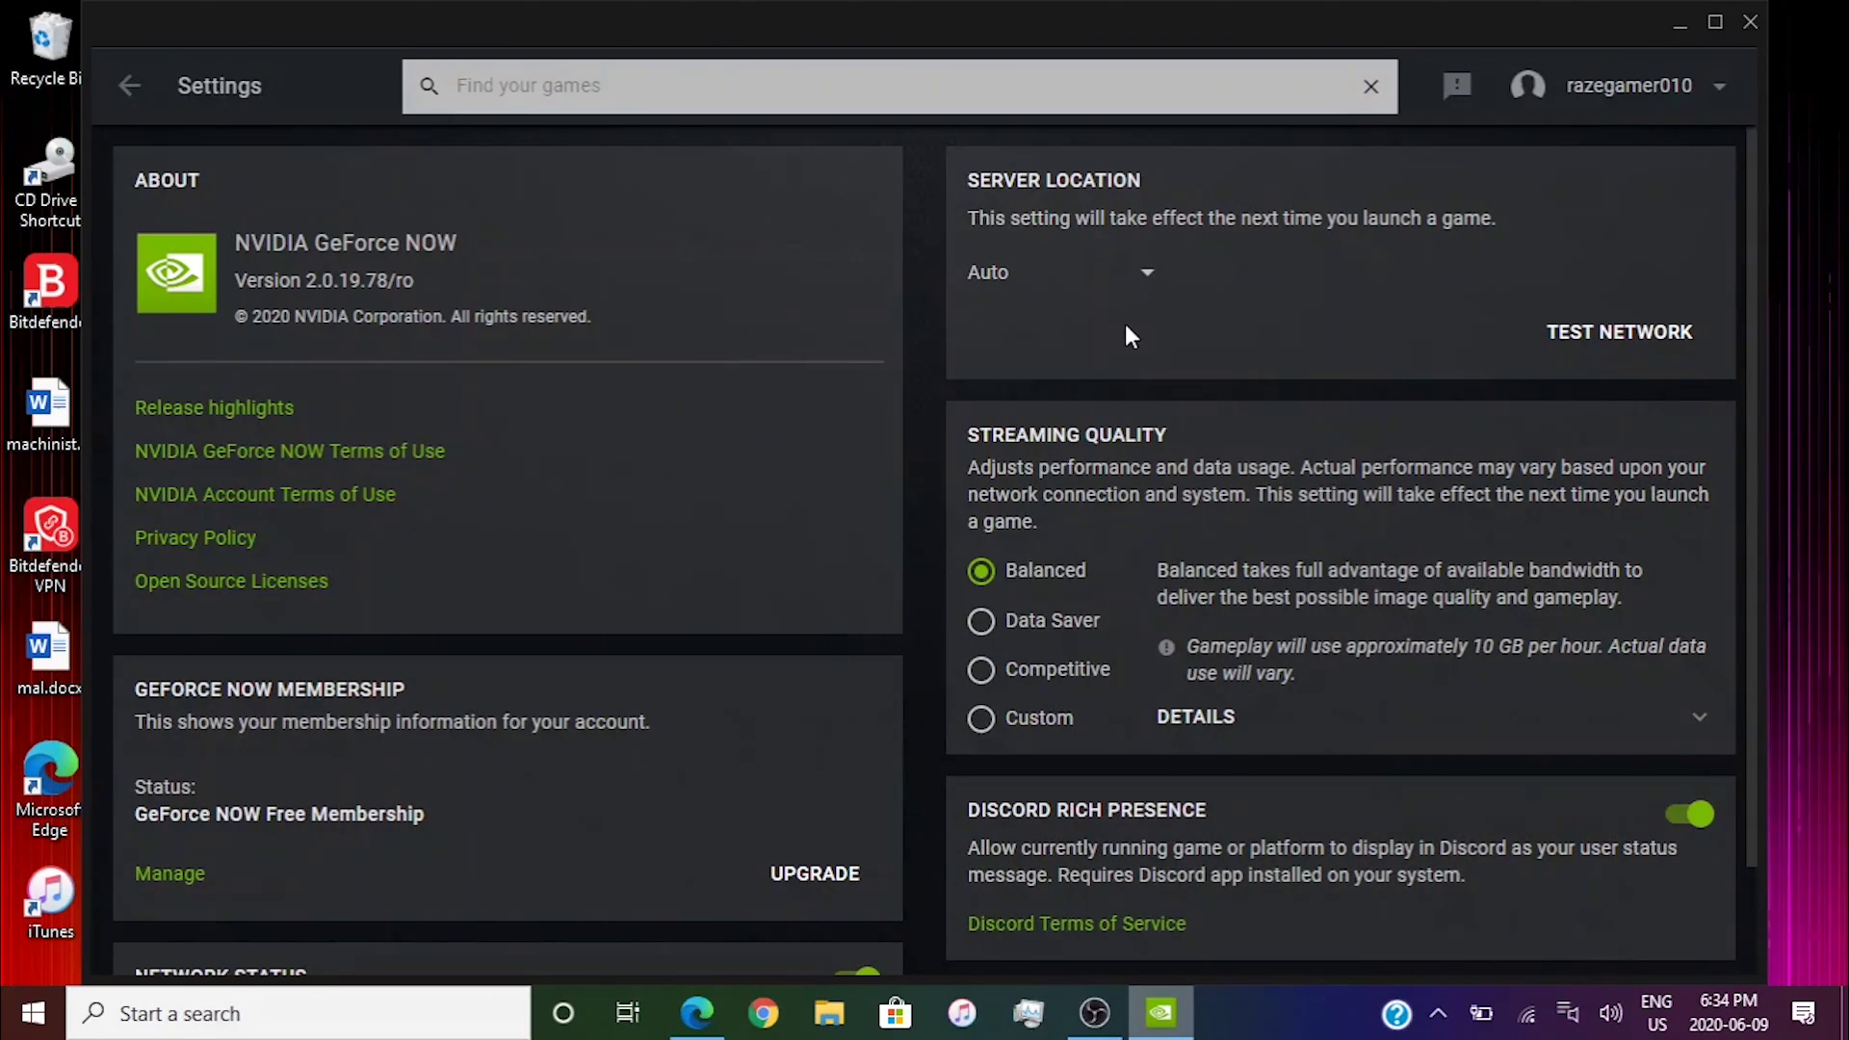
pyautogui.click(1632, 329)
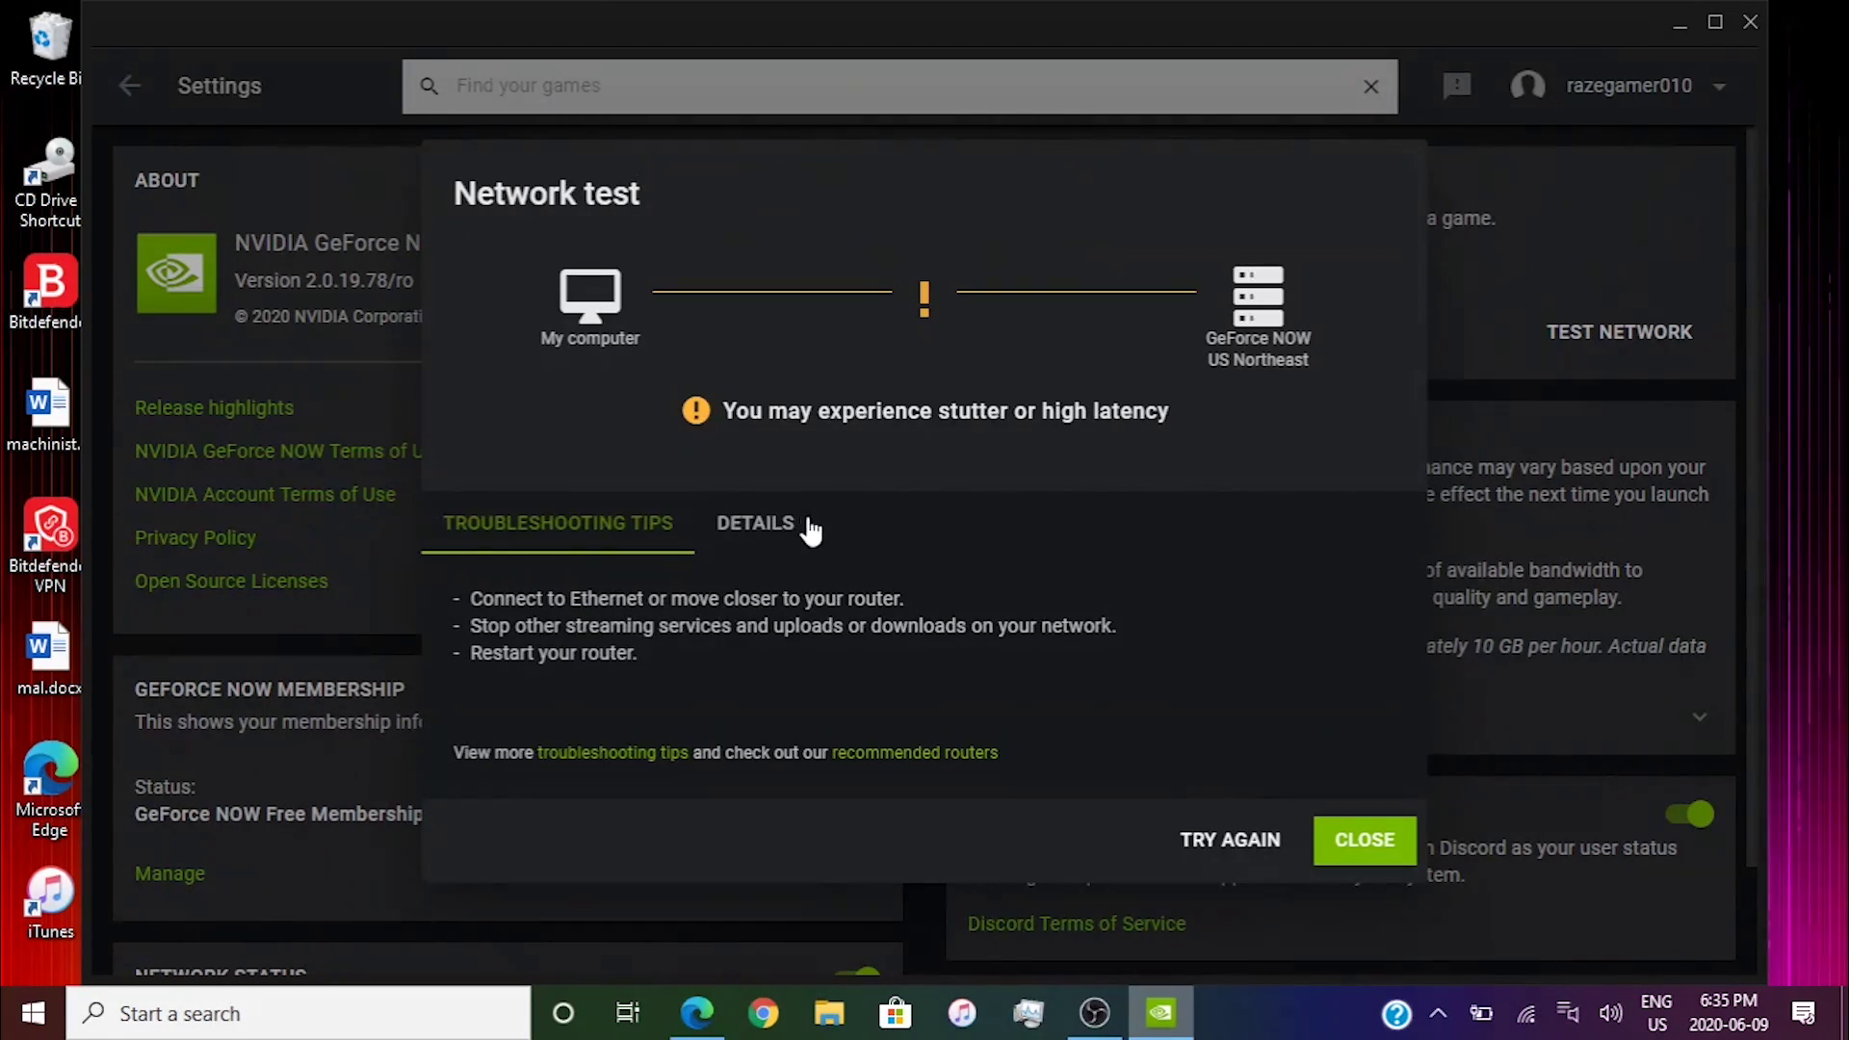
pyautogui.click(775, 530)
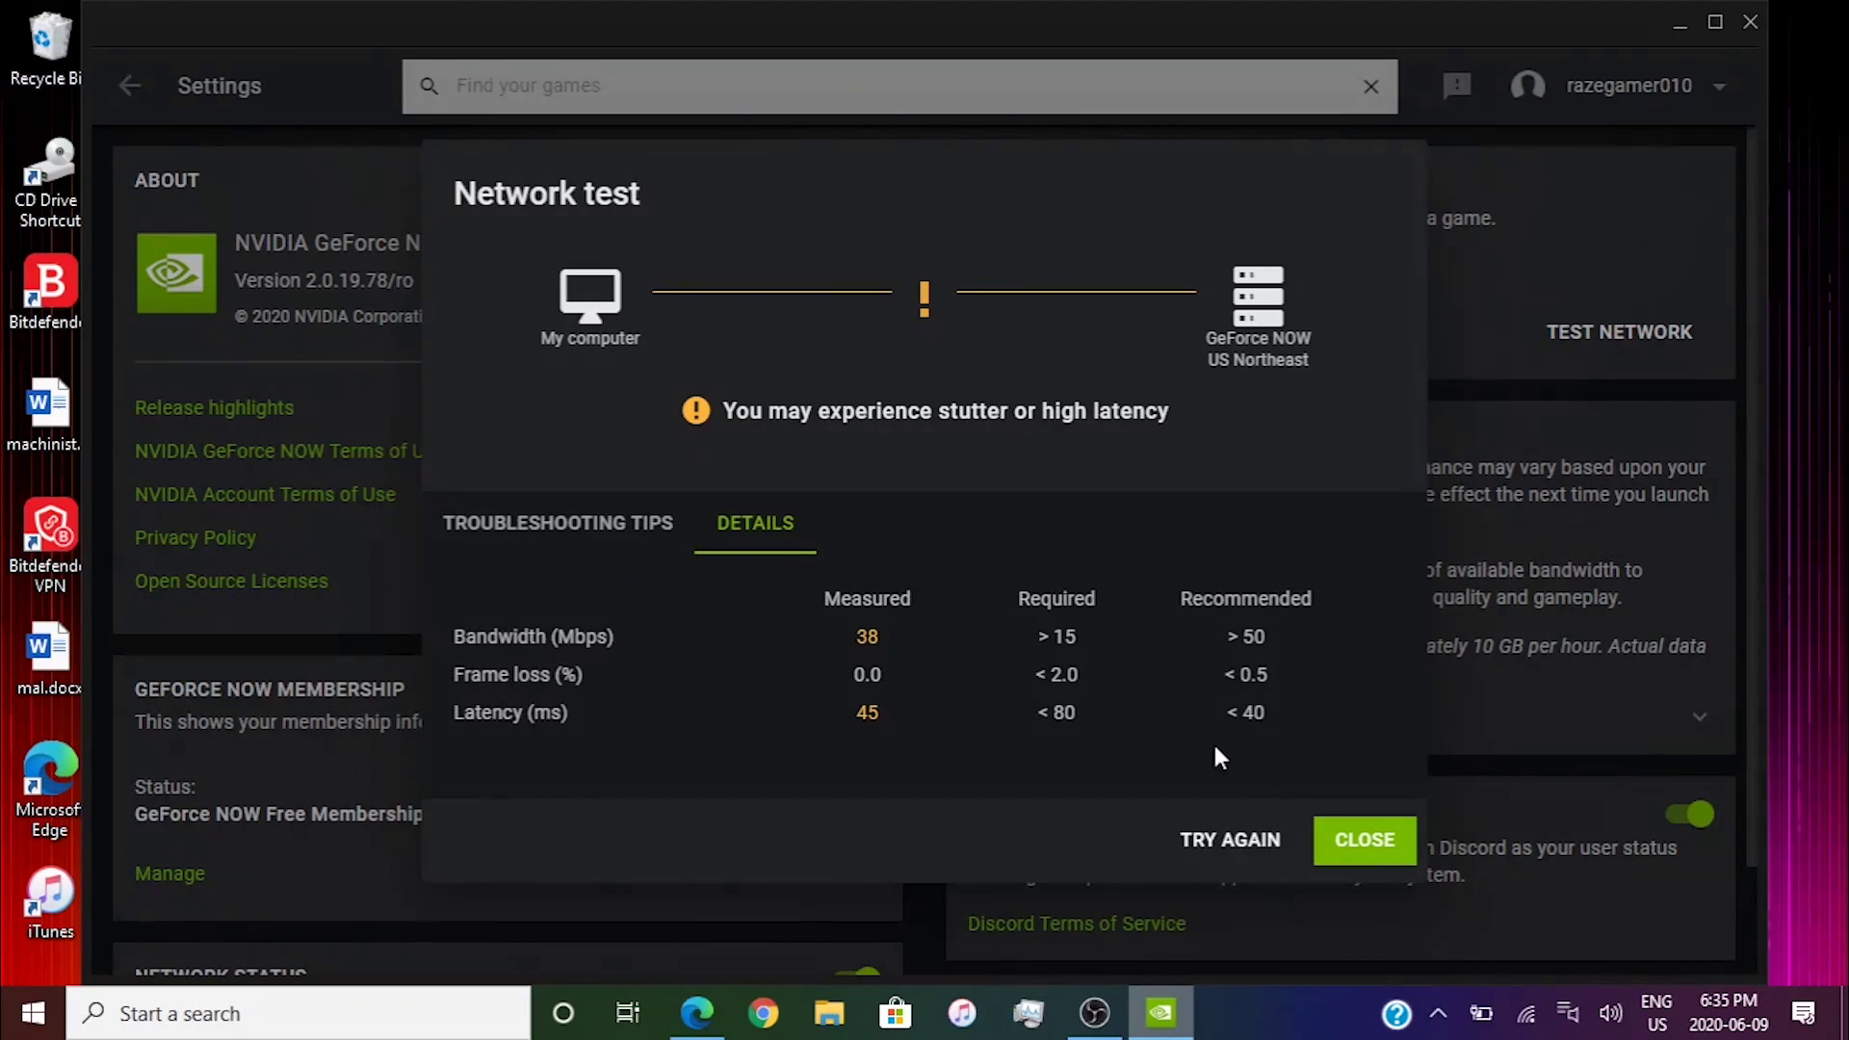
pyautogui.click(1387, 867)
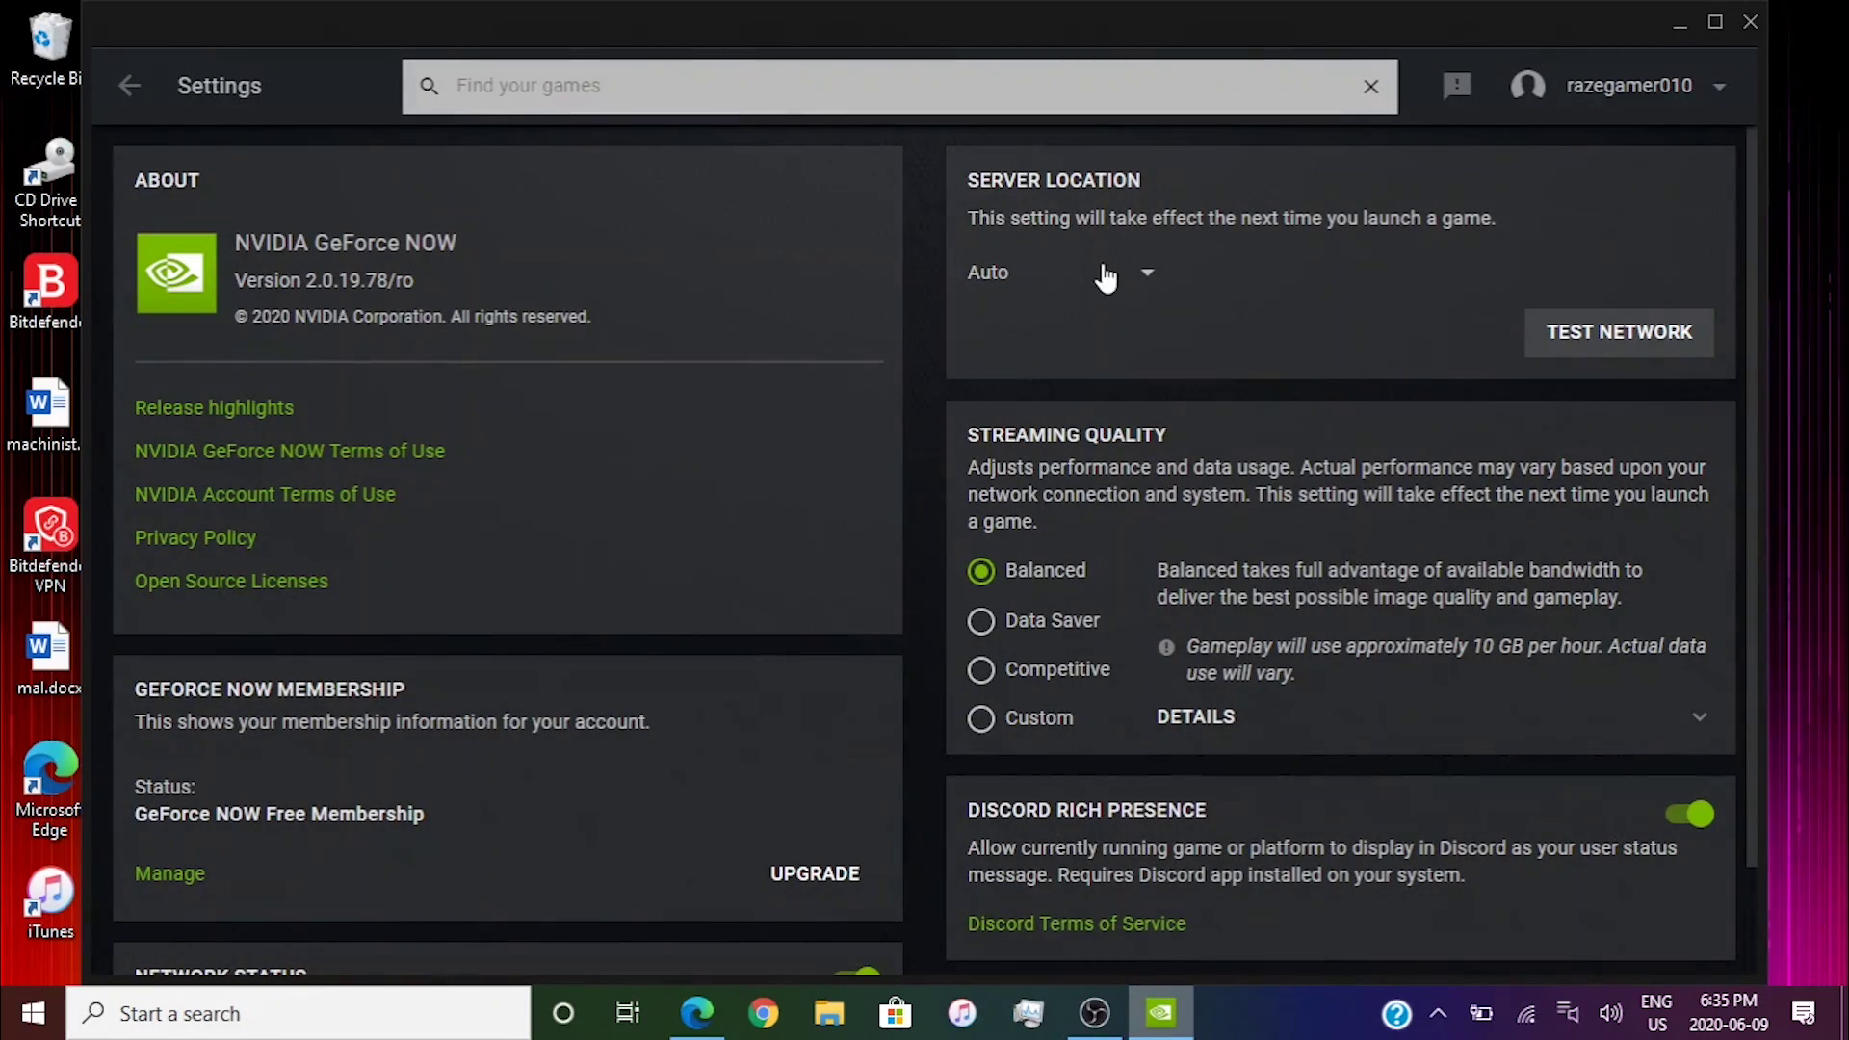
# - Set the server location to US Northeast and test the network, checking the detailed measurements
pyautogui.click(1104, 282)
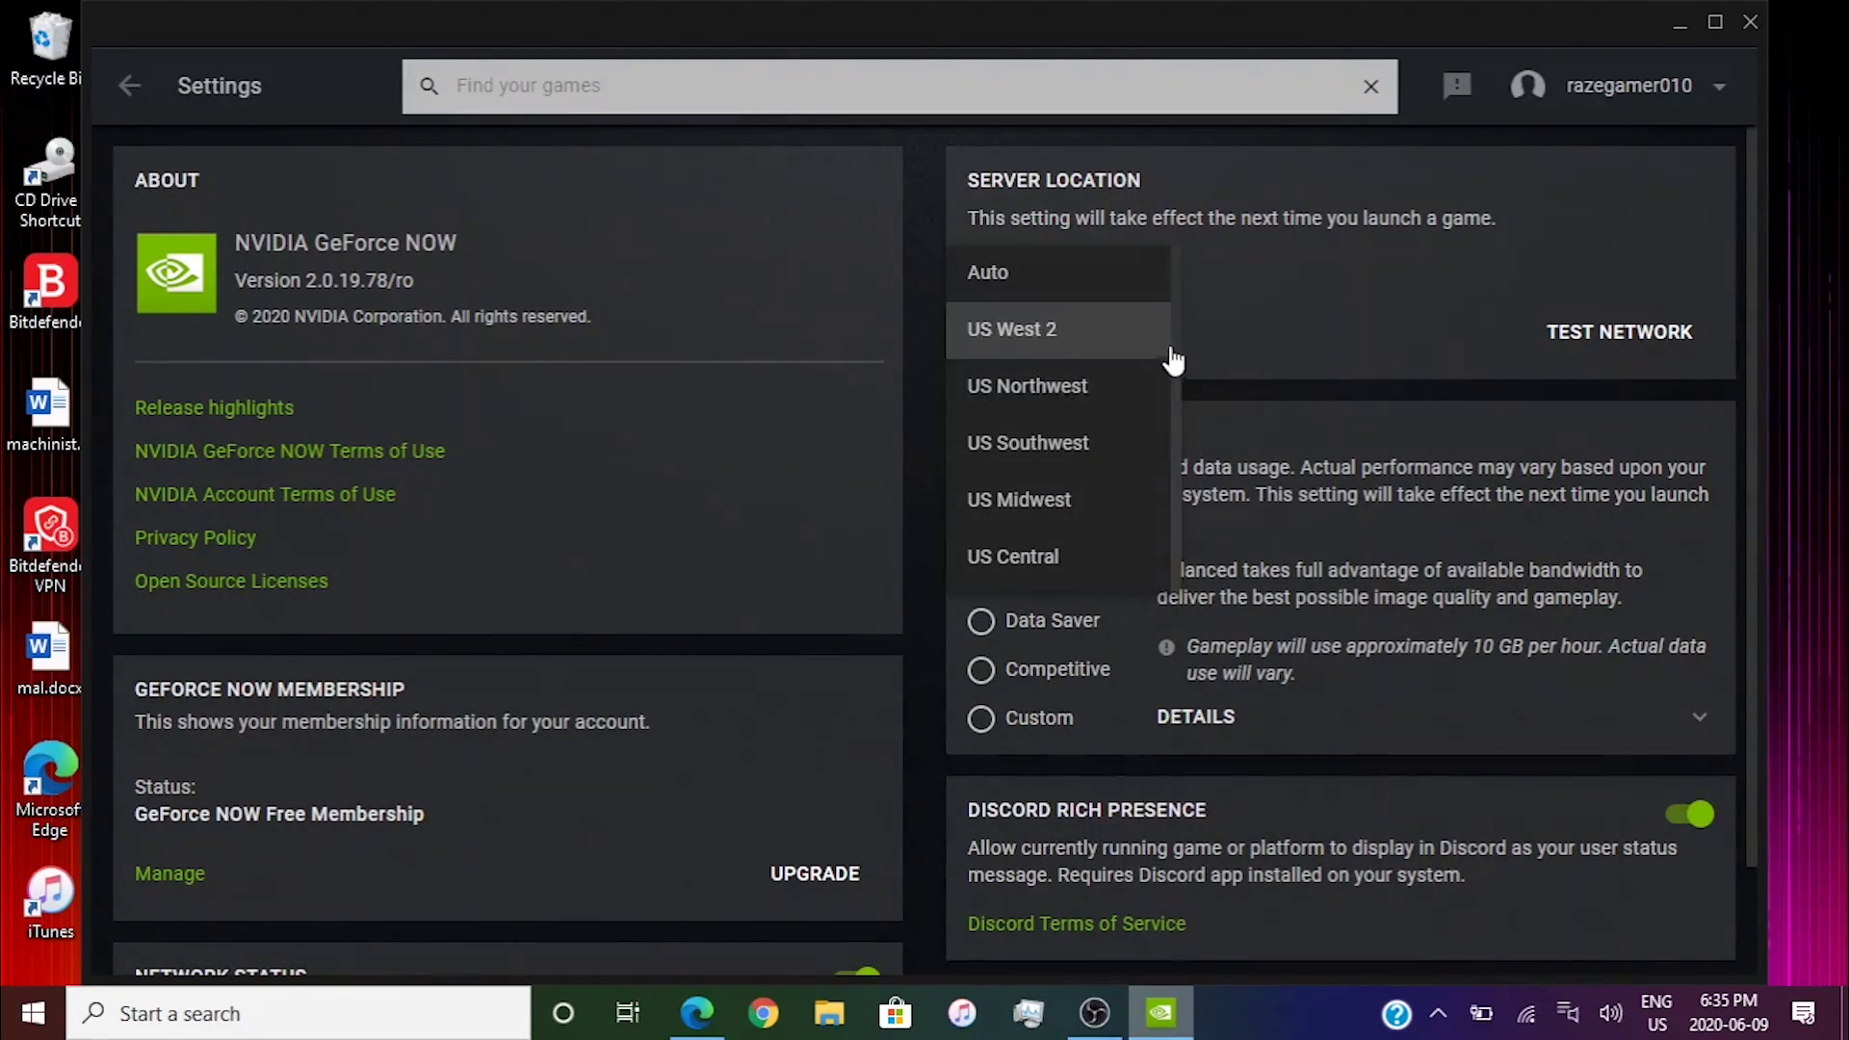
pyautogui.scroll(-2, 1176, 339)
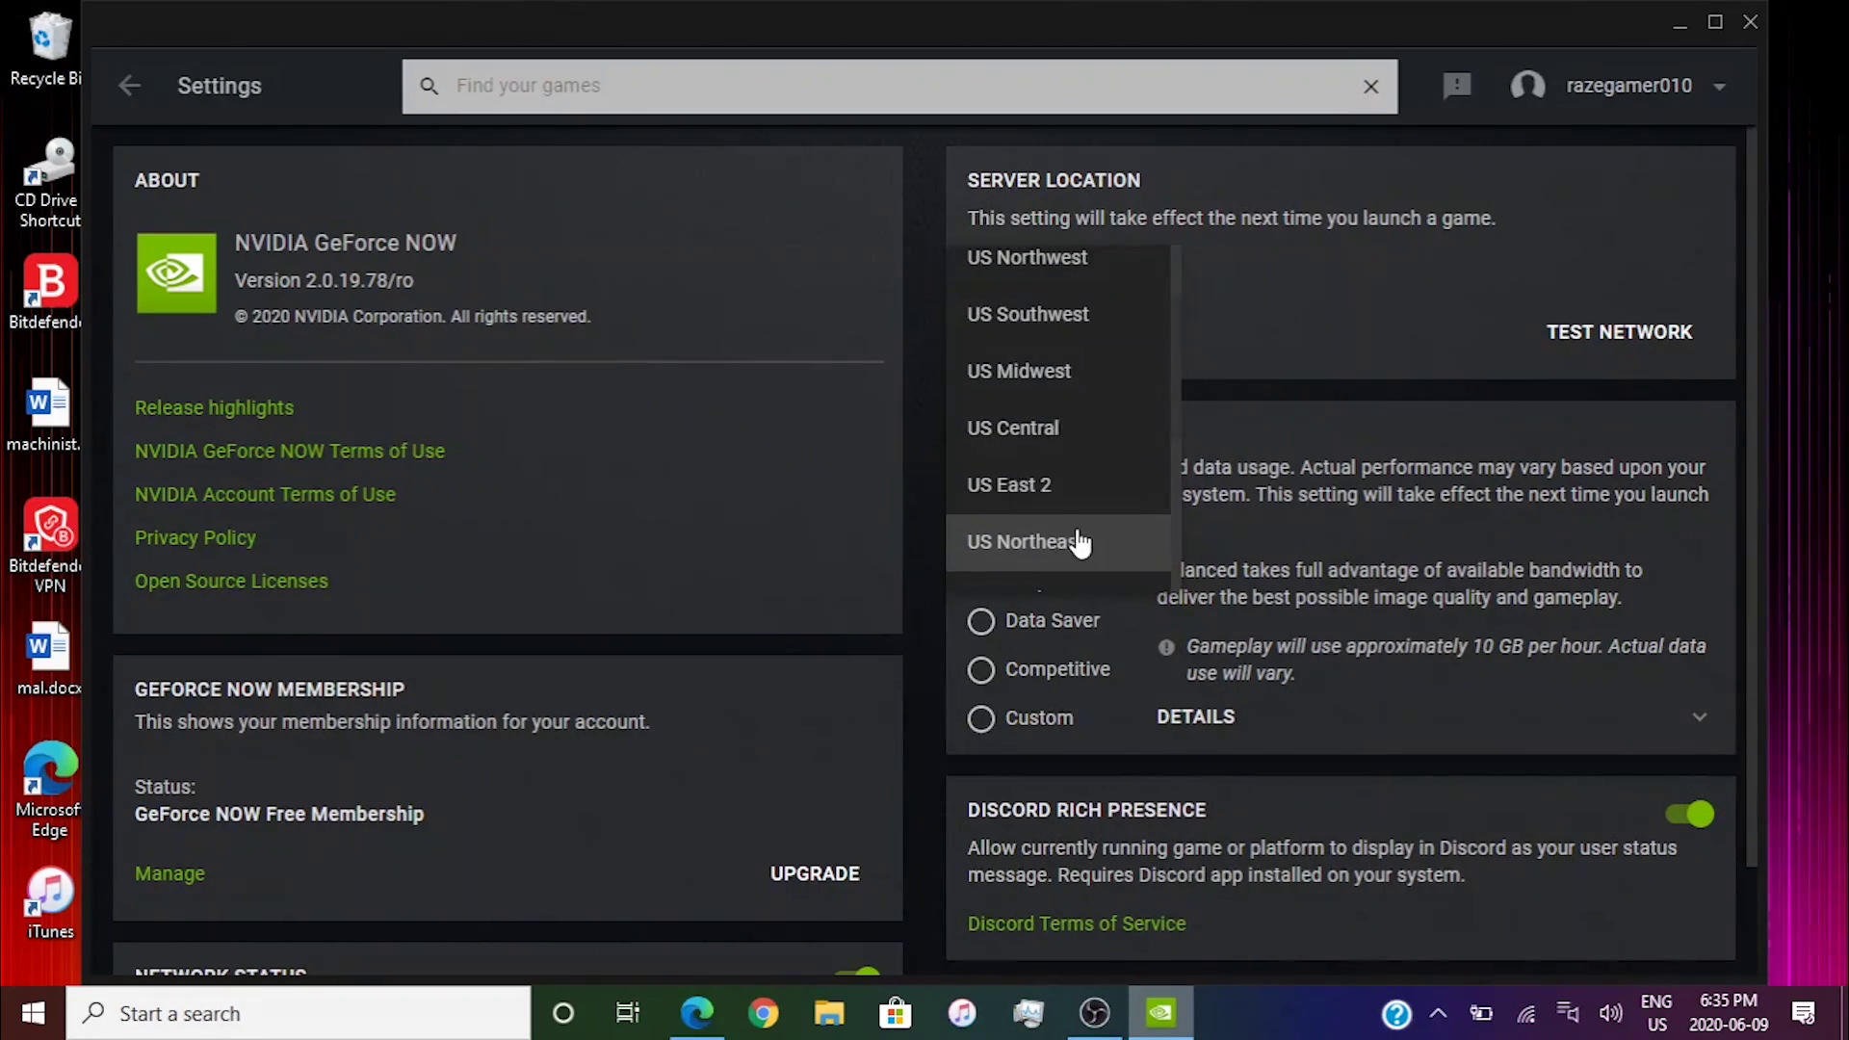
pyautogui.click(1081, 536)
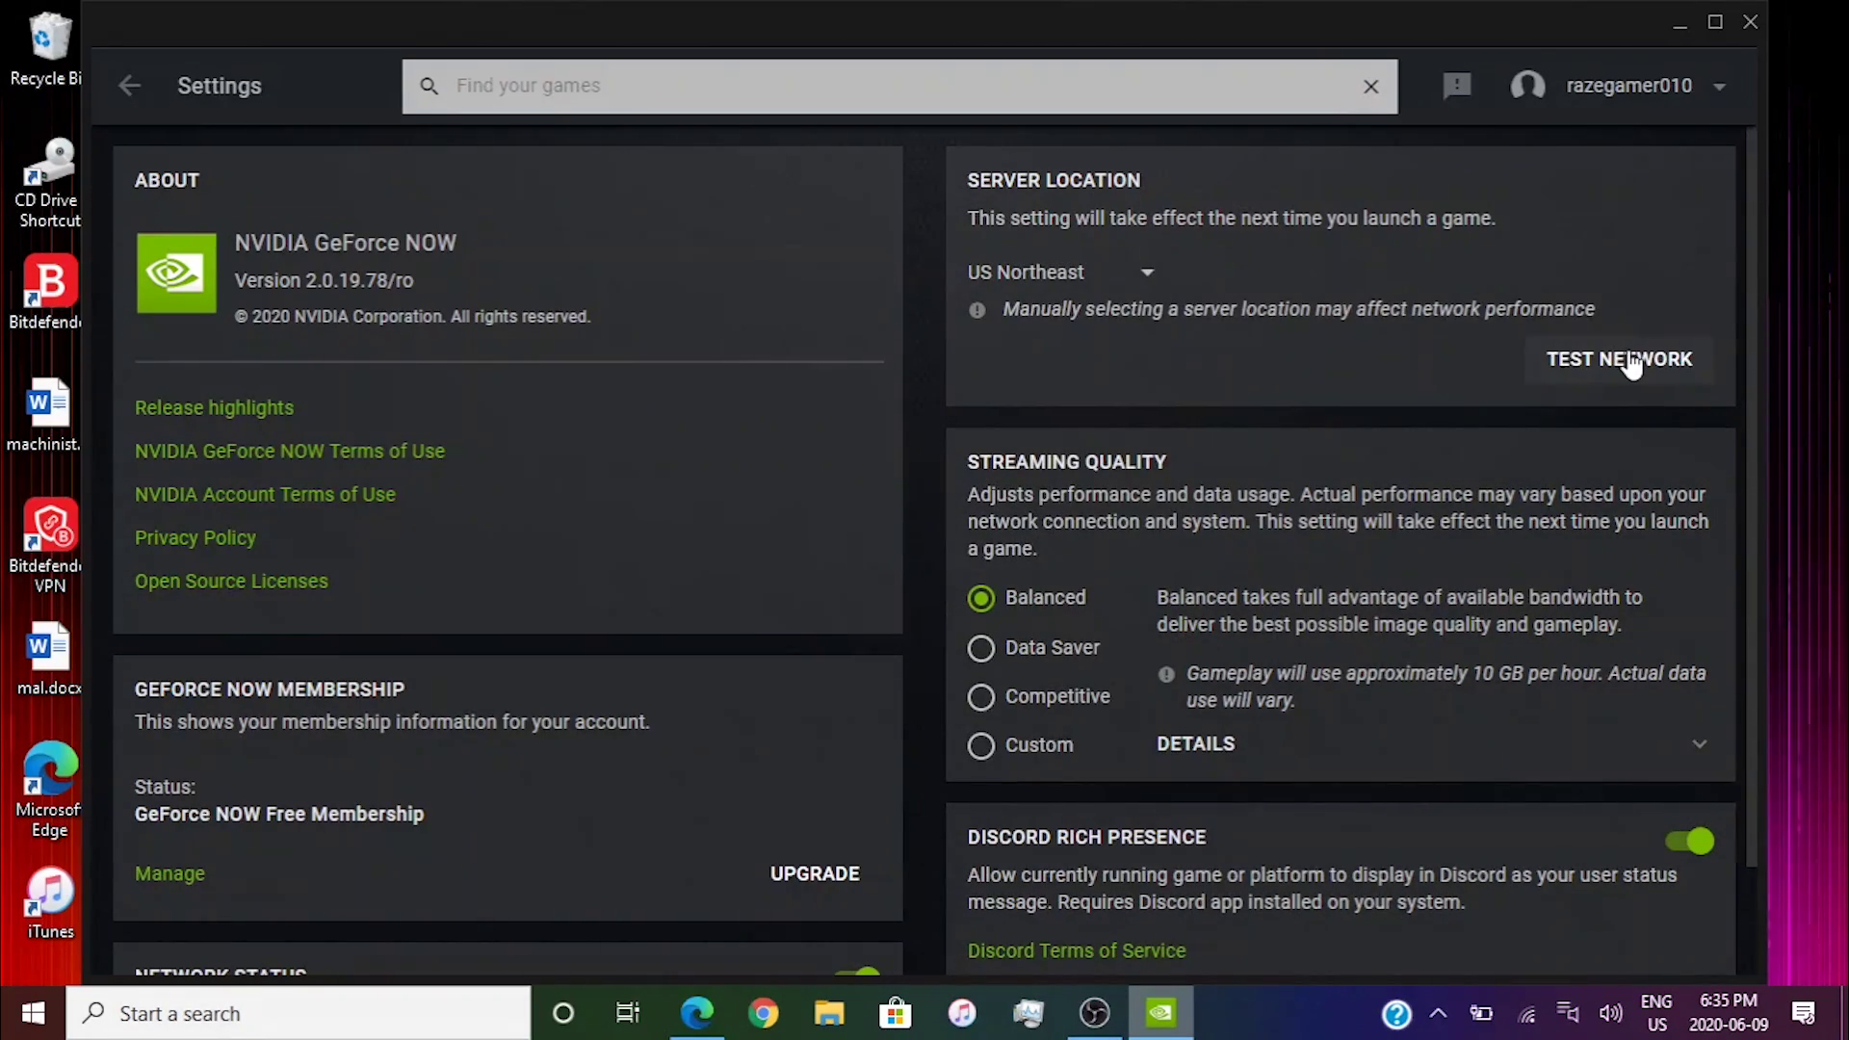
pyautogui.click(1631, 362)
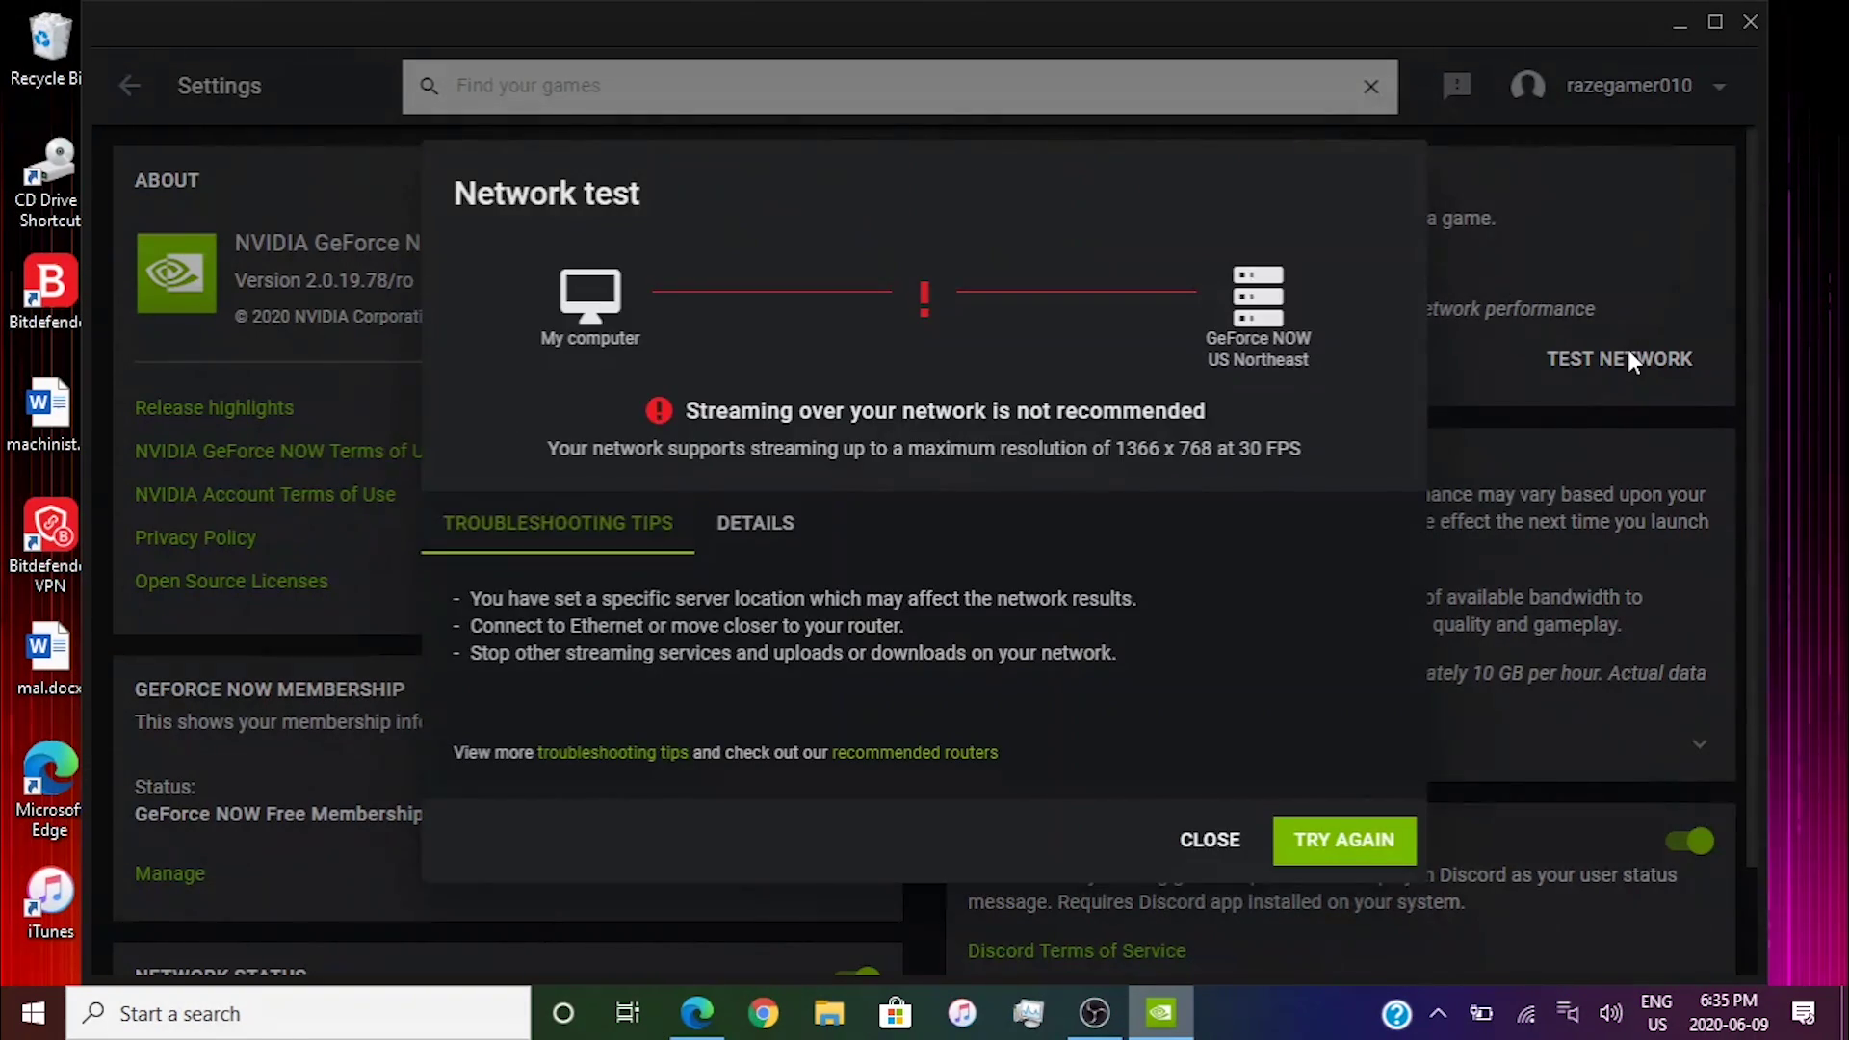
pyautogui.click(761, 525)
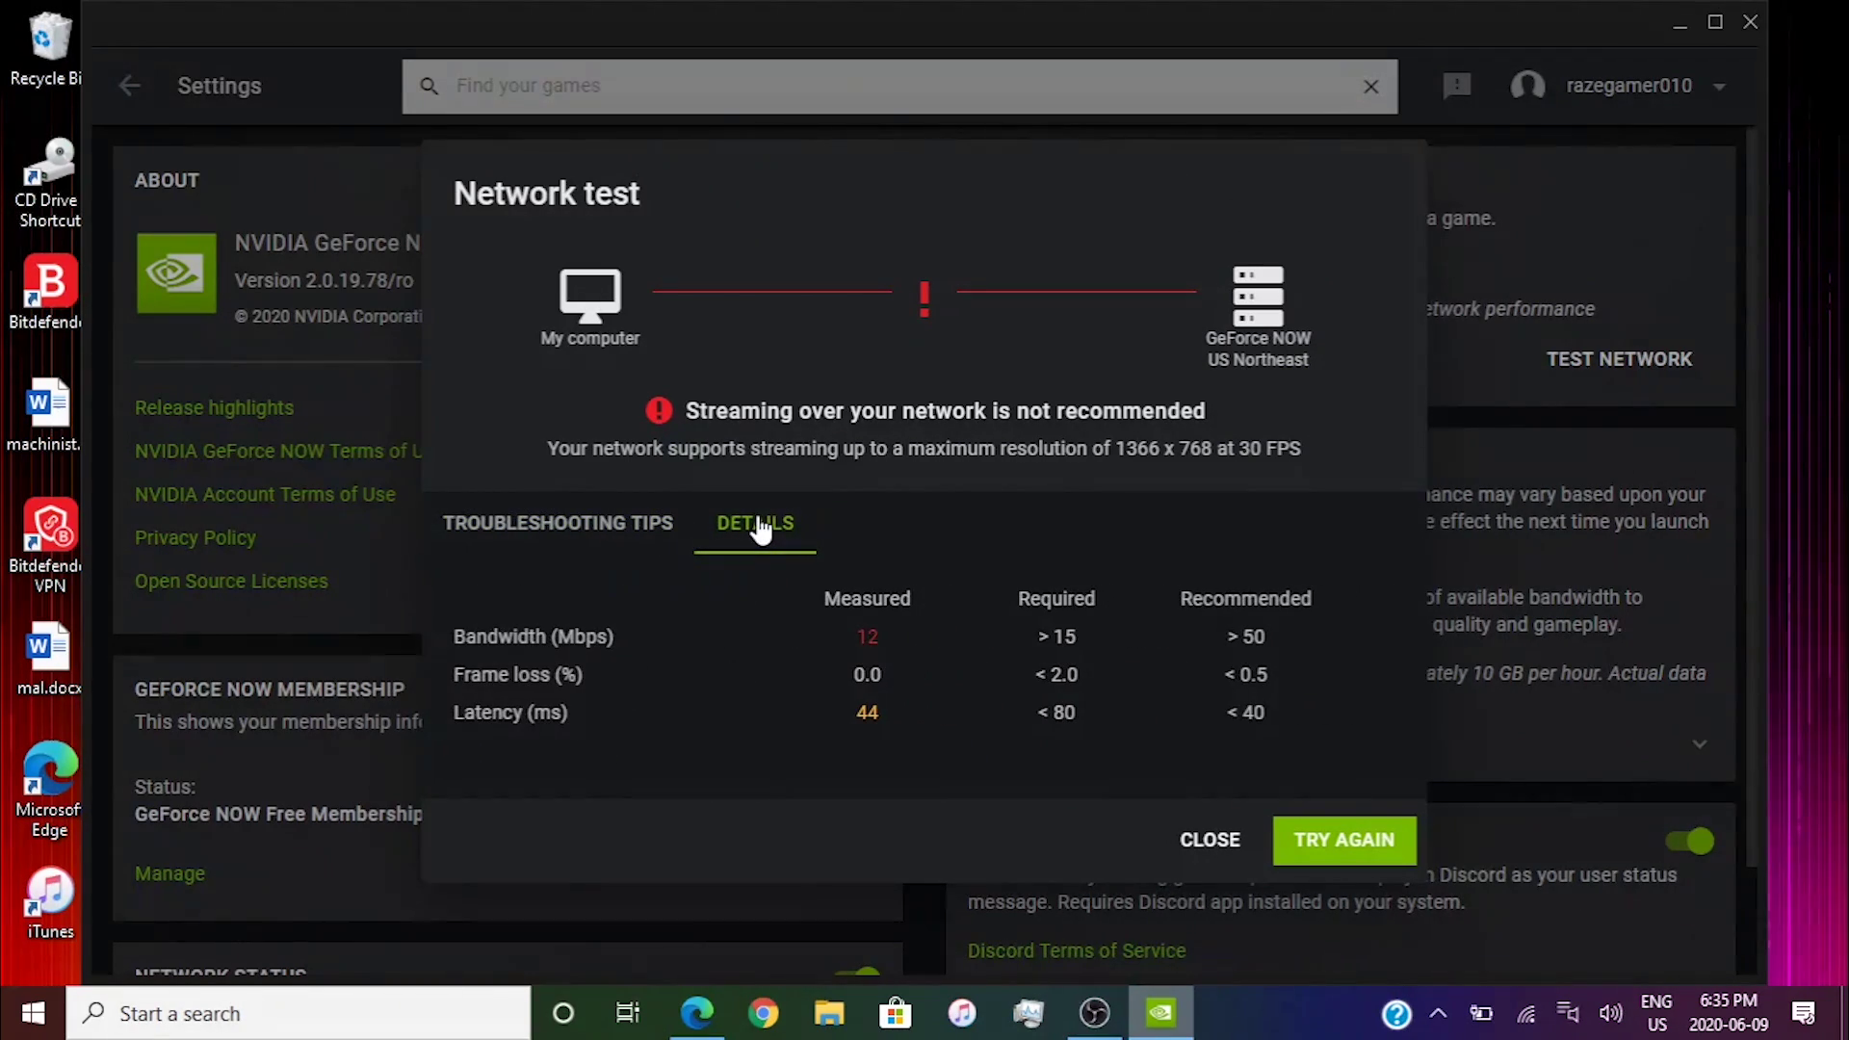
pyautogui.click(1189, 841)
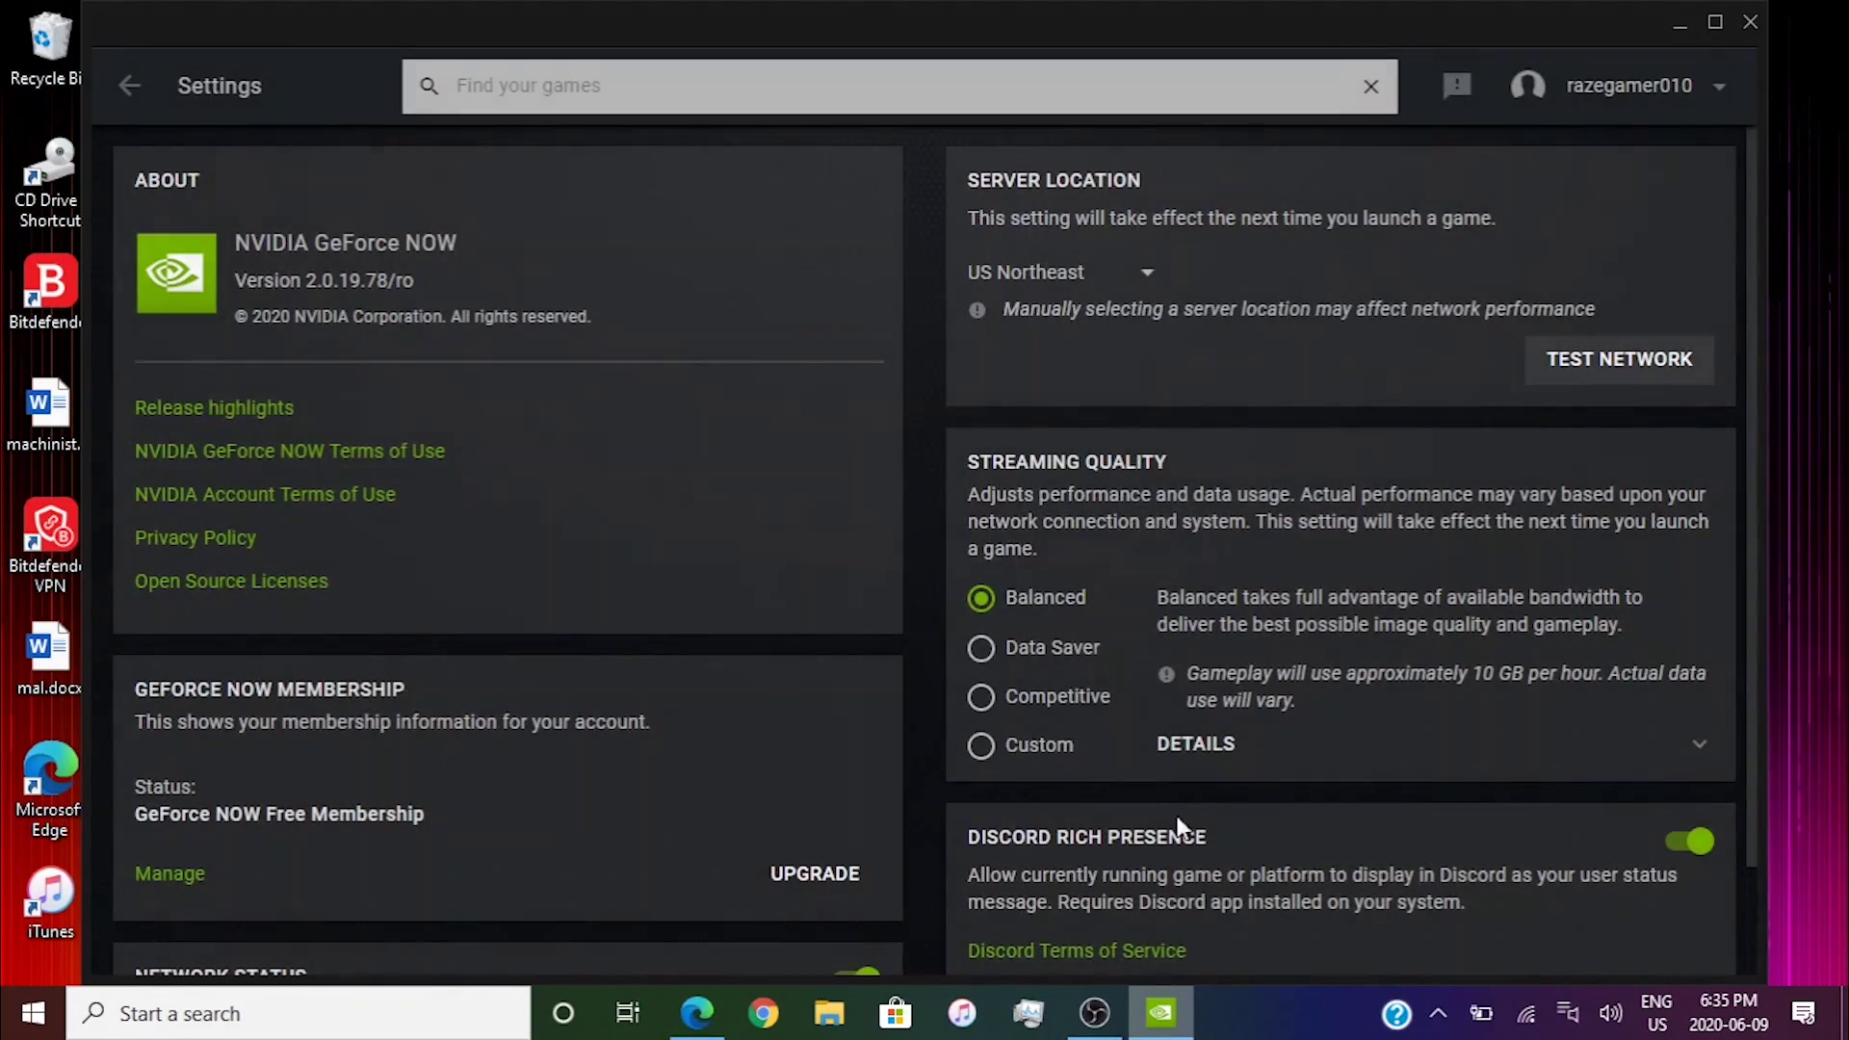
# - Set the server location to US Northwest and test the network, checking the detailed measurements
pyautogui.click(1072, 289)
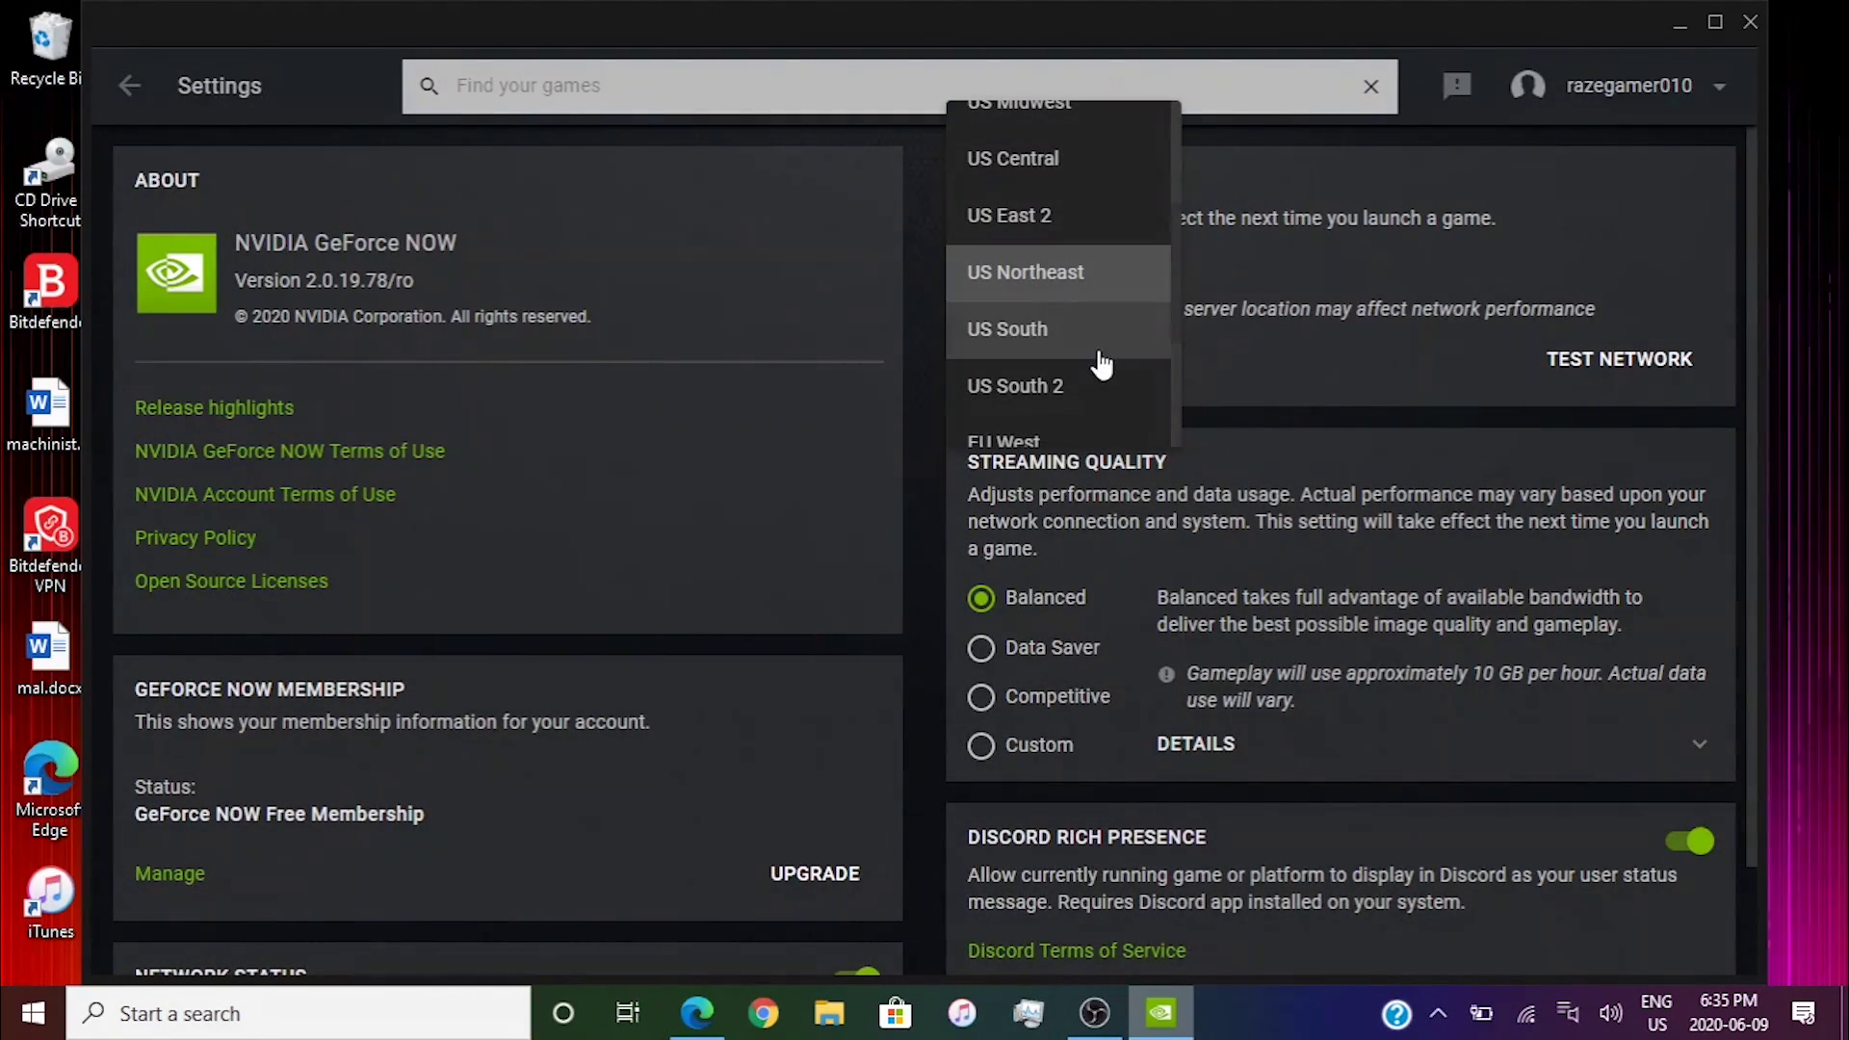
pyautogui.moveTo(1175, 265)
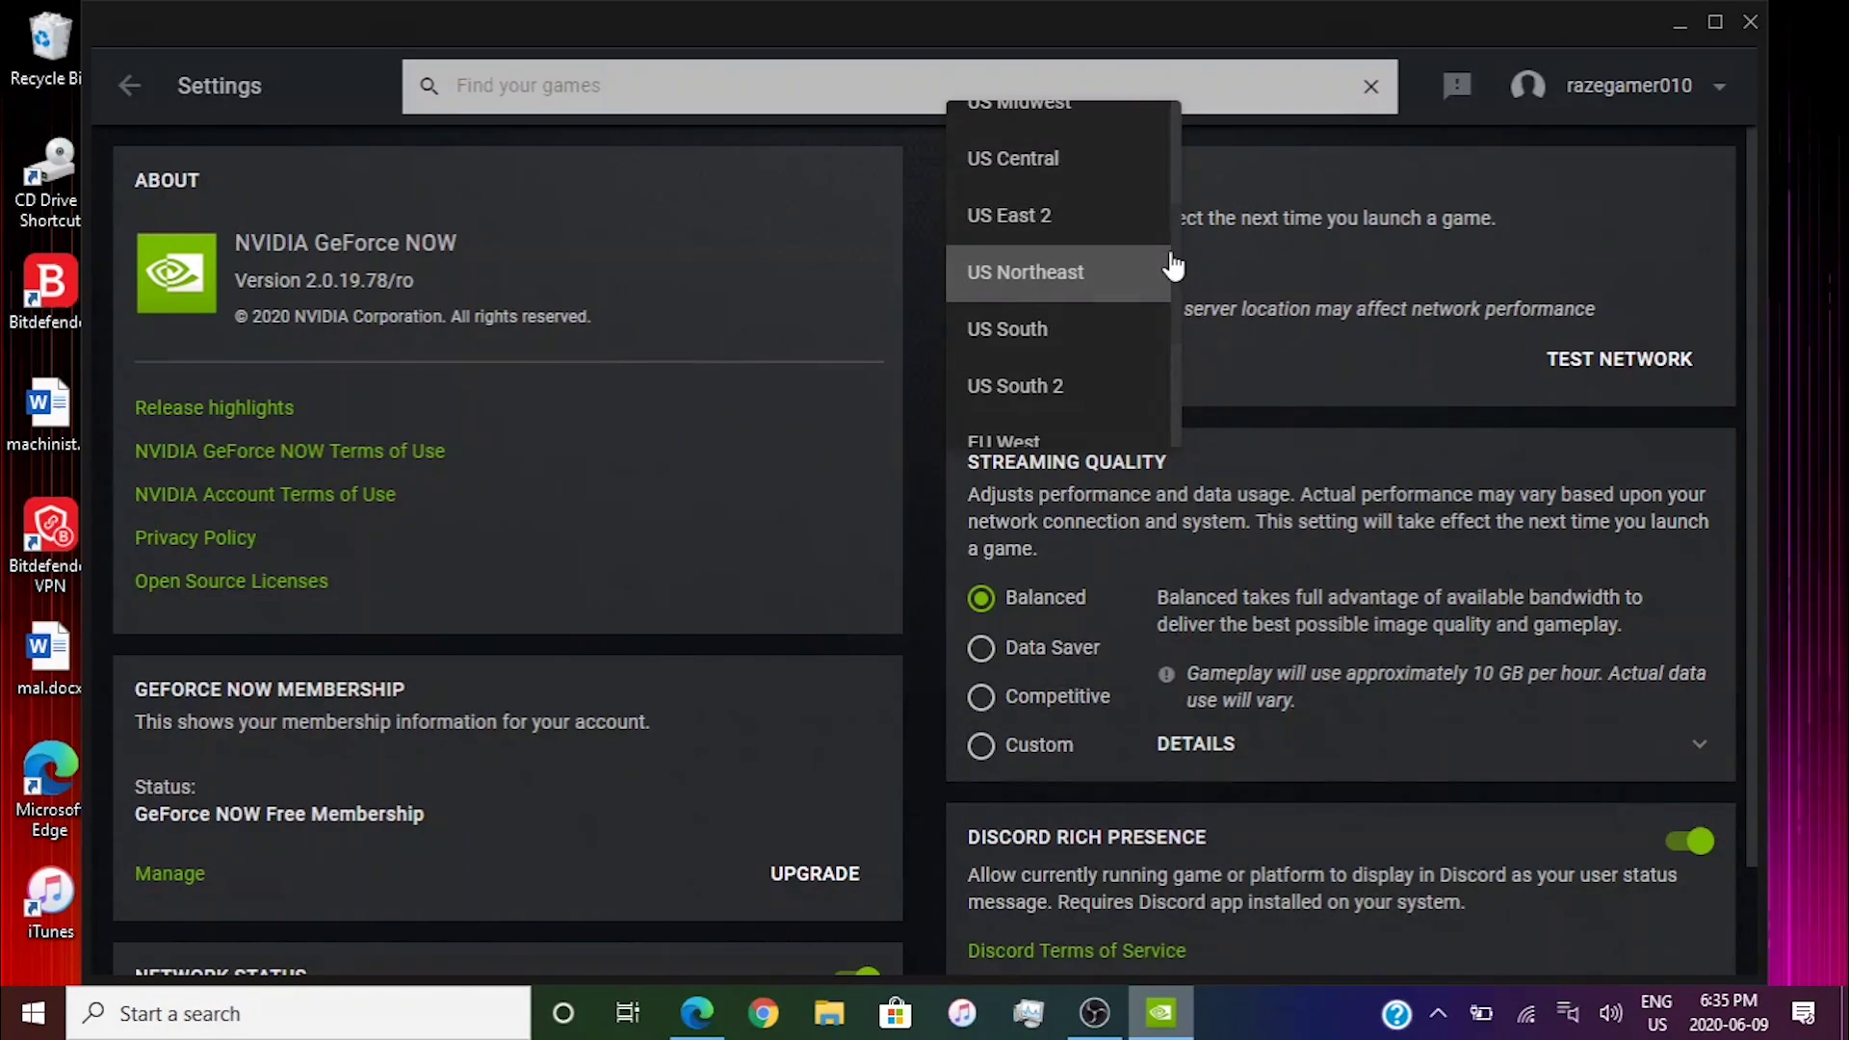
pyautogui.moveTo(1177, 262); pyautogui.dragTo(1198, 181)
pyautogui.click(1132, 192)
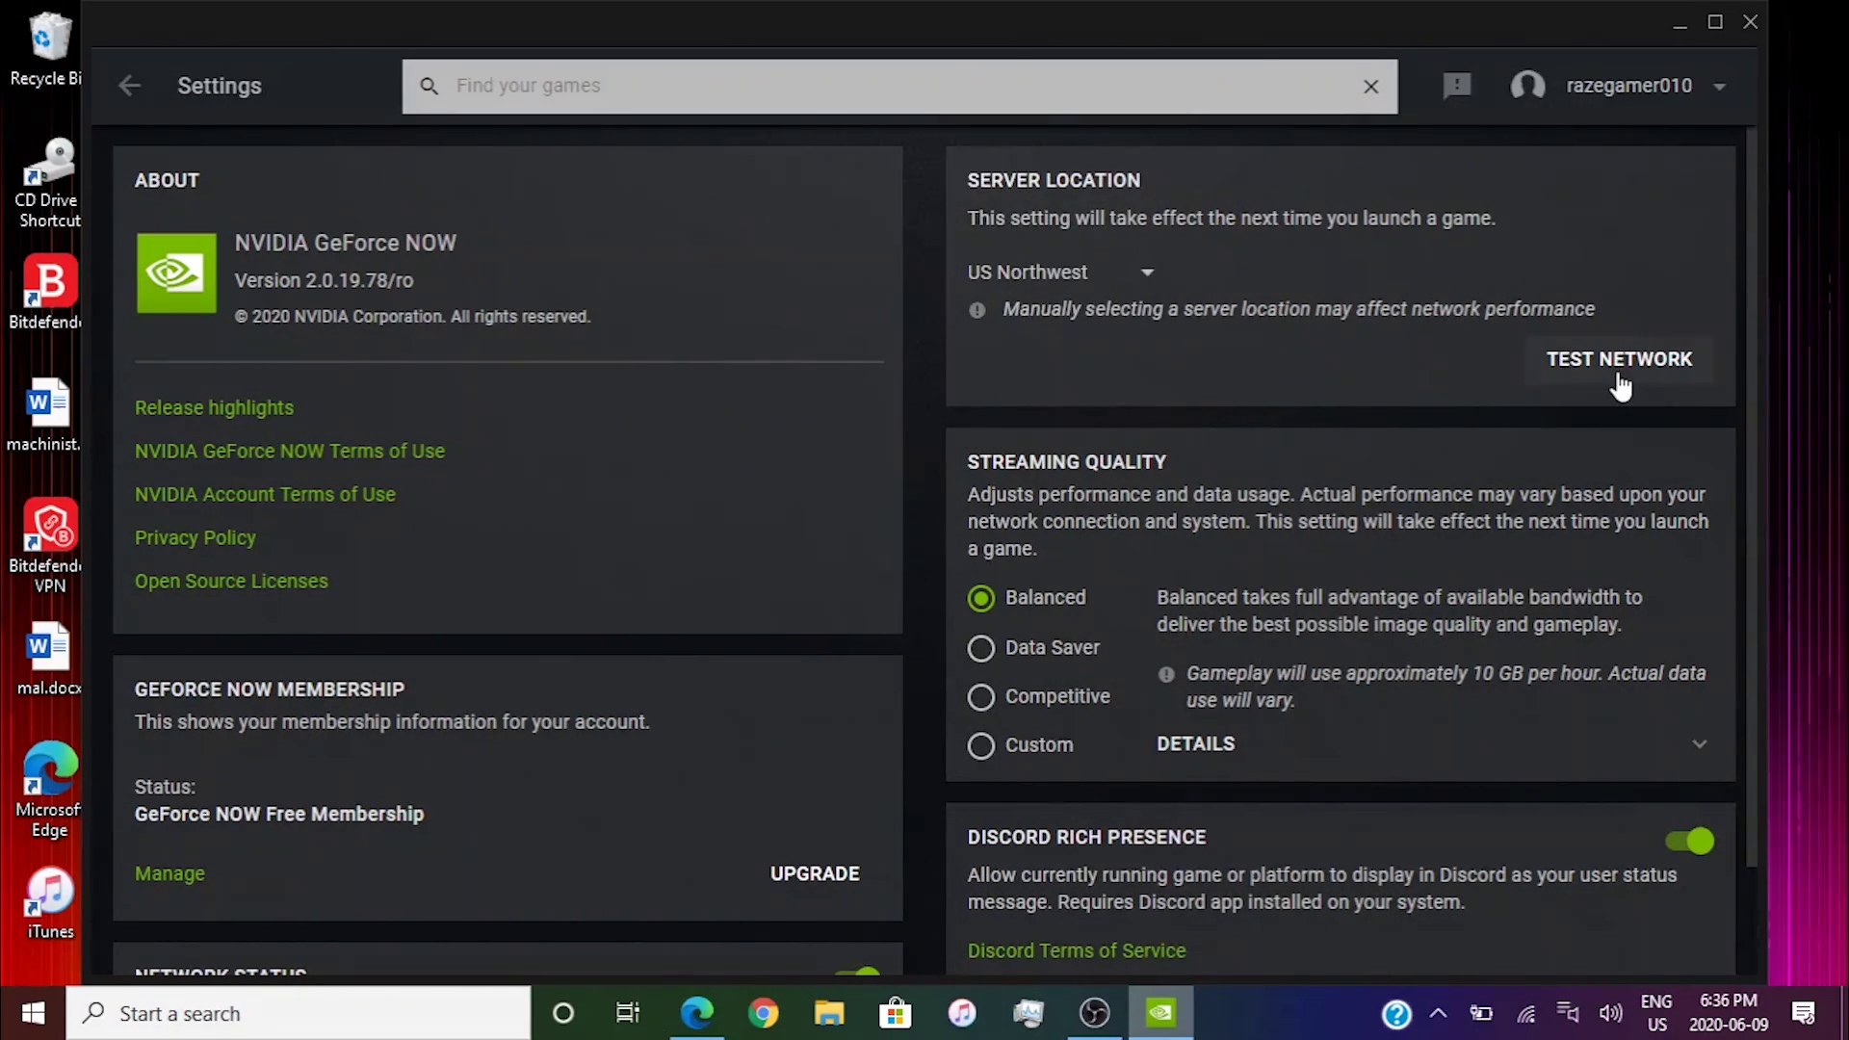
pyautogui.click(1637, 361)
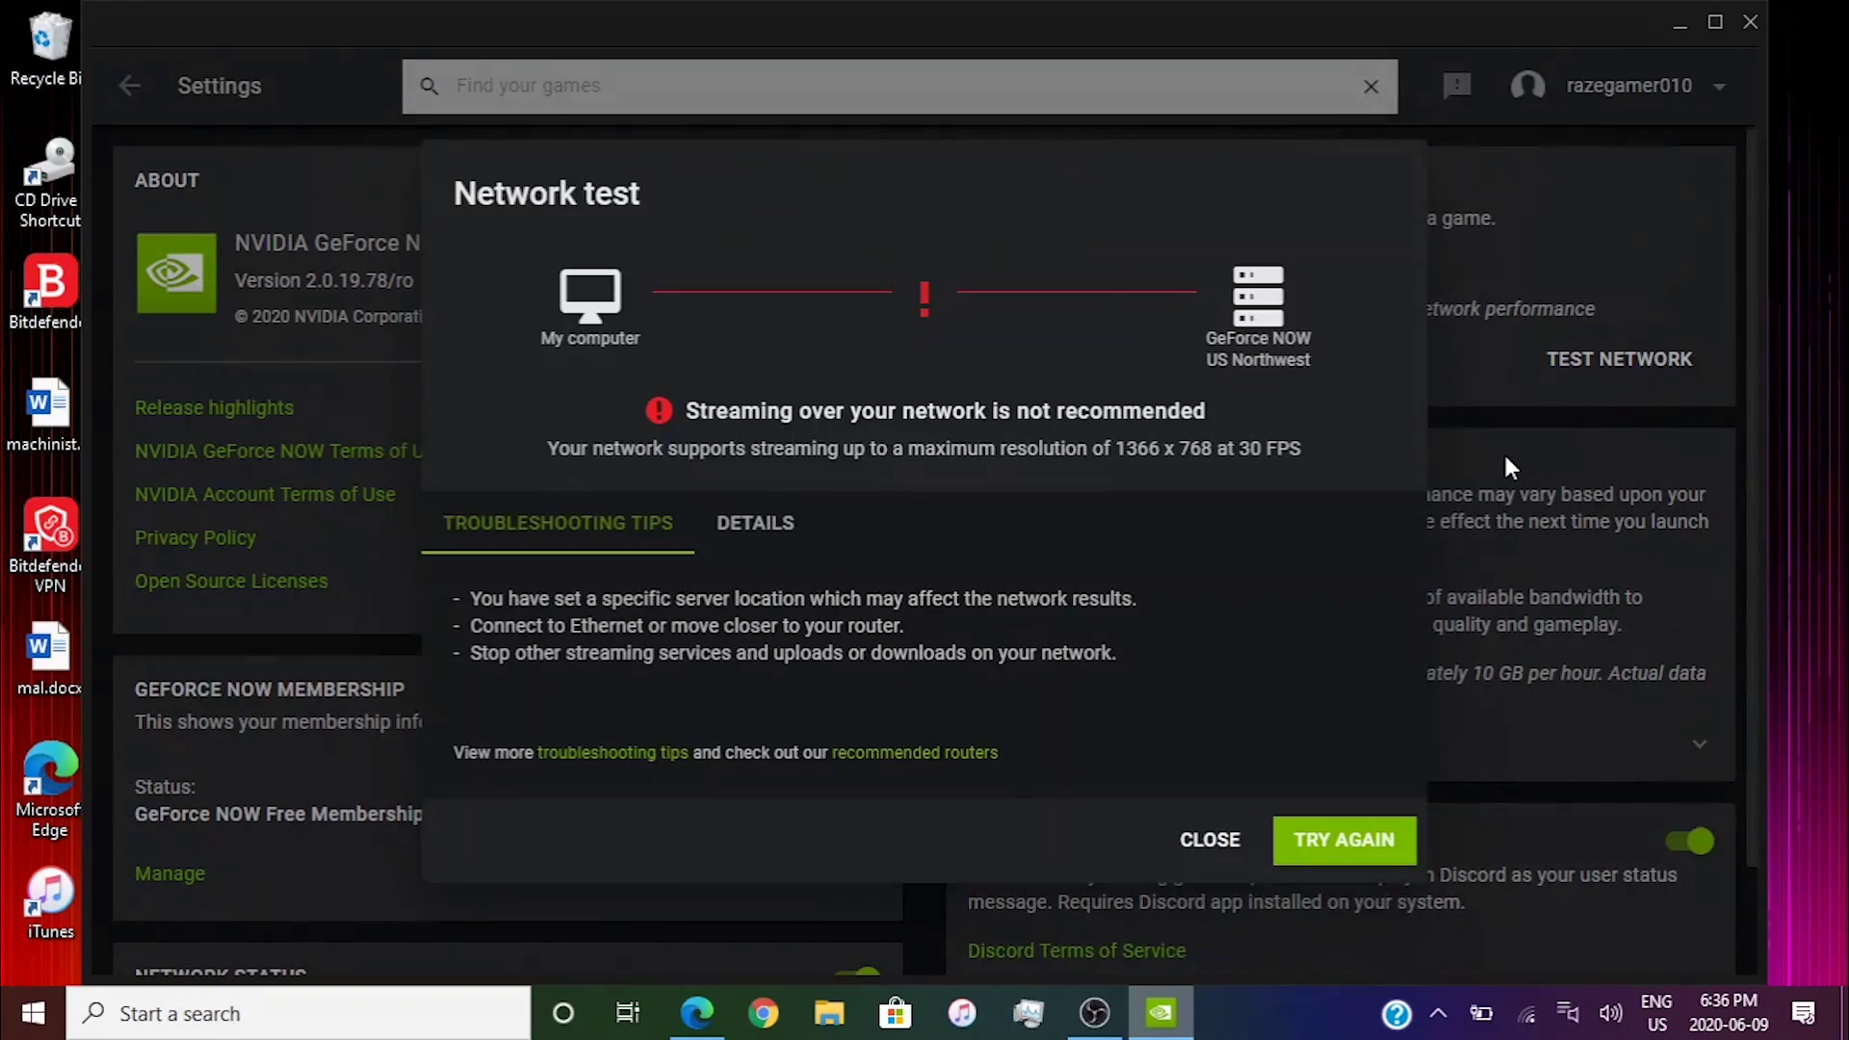
pyautogui.click(801, 541)
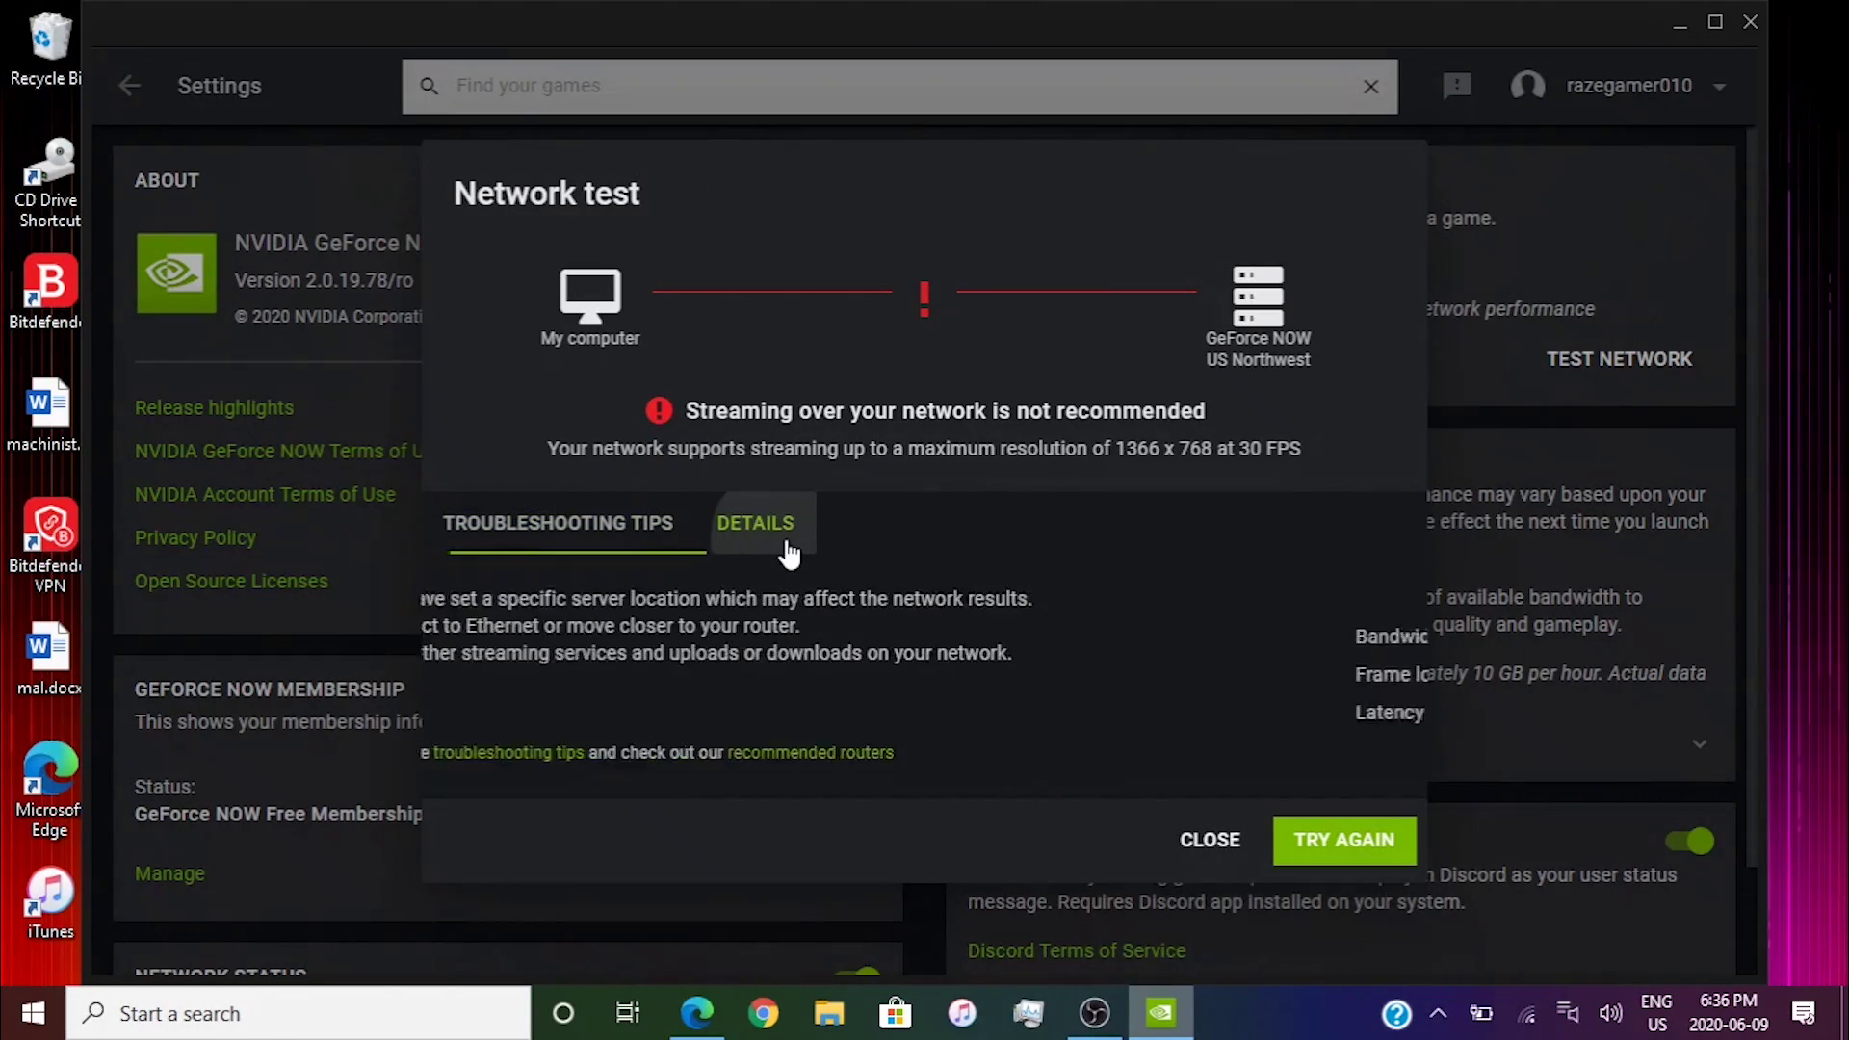
pyautogui.click(1209, 839)
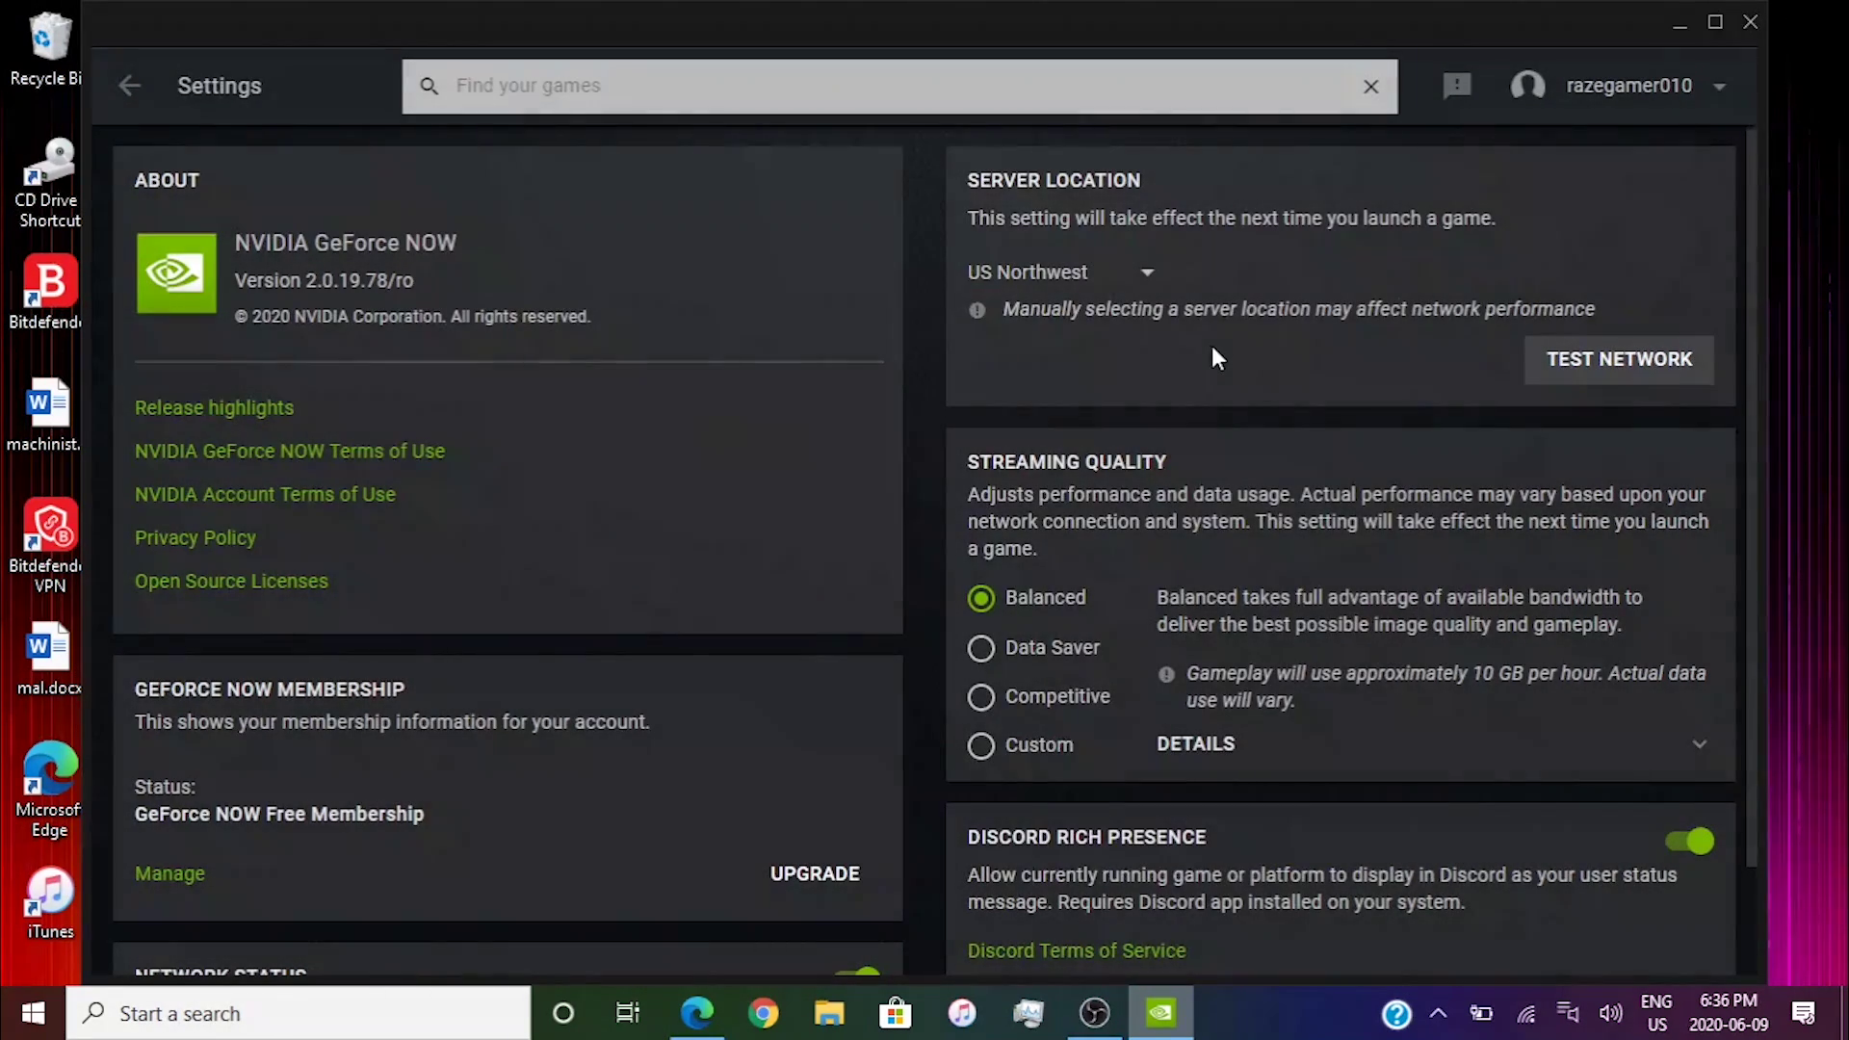
# - Set the server location to US Midwest and test the network, checking the detailed measurements
pyautogui.click(1132, 281)
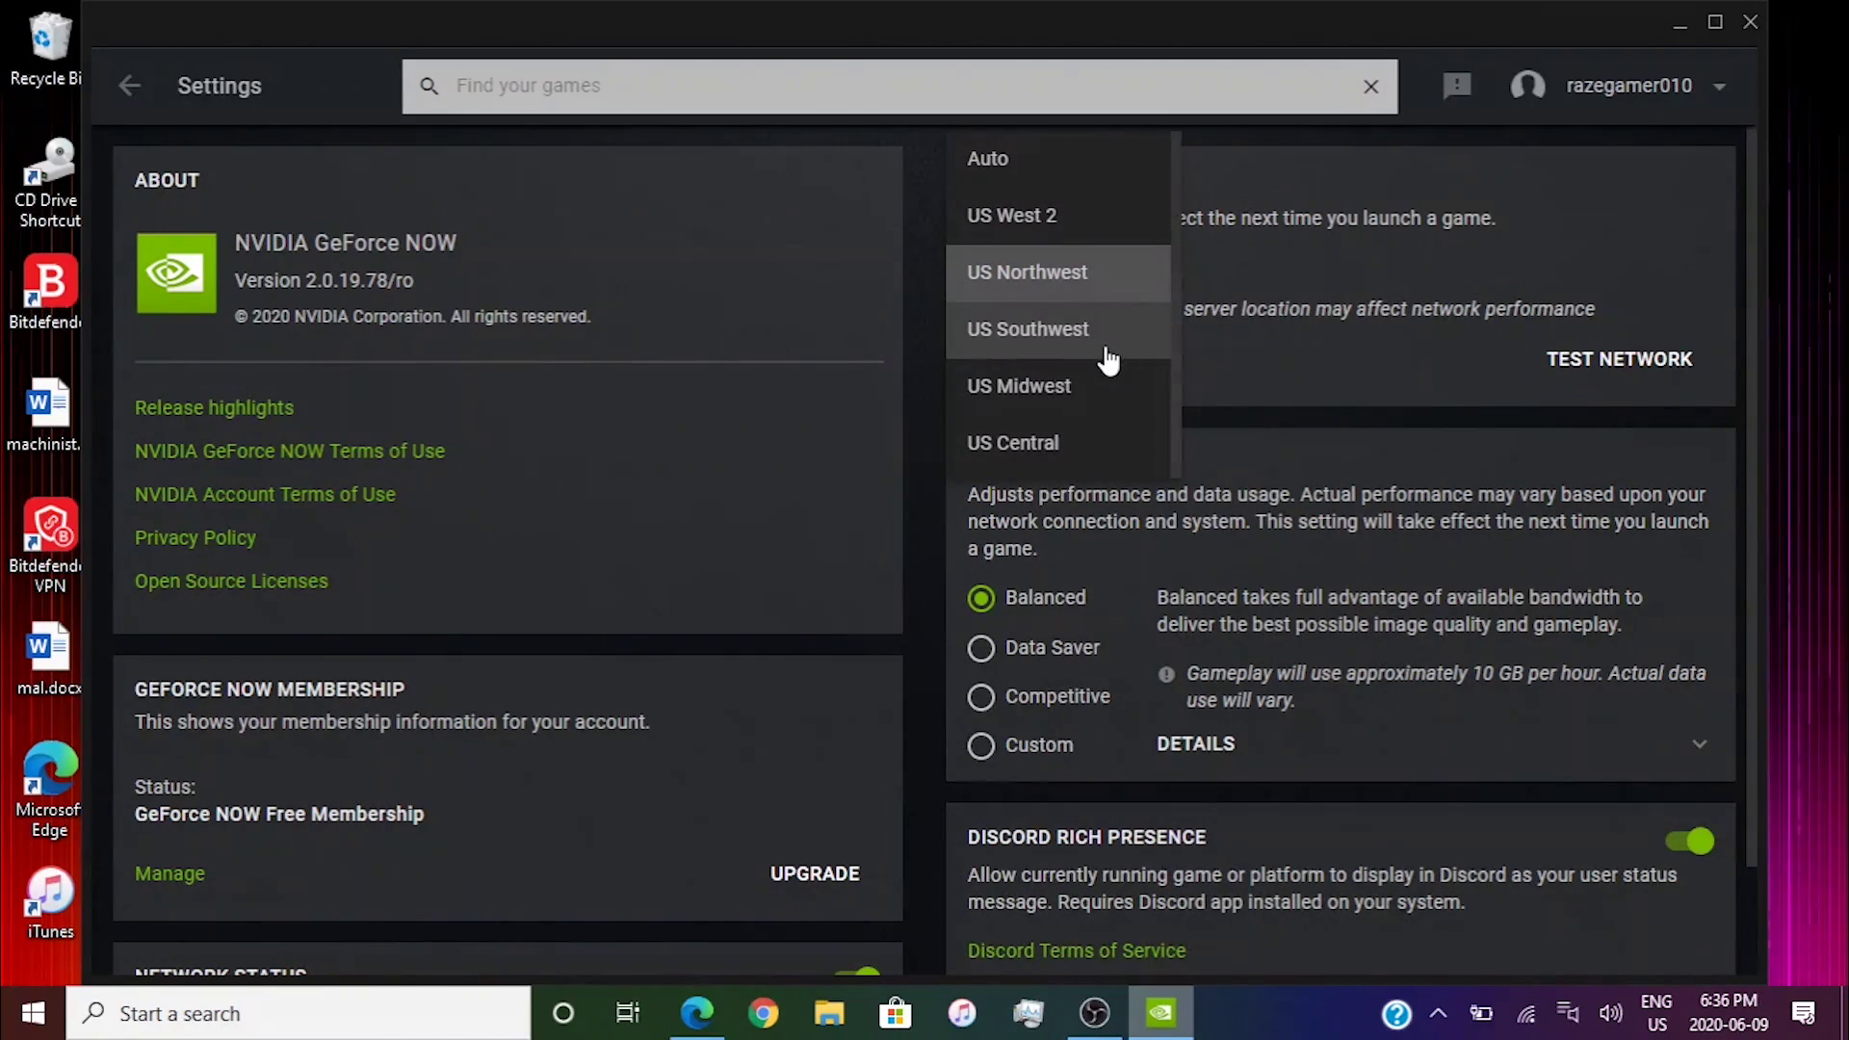
pyautogui.click(1097, 389)
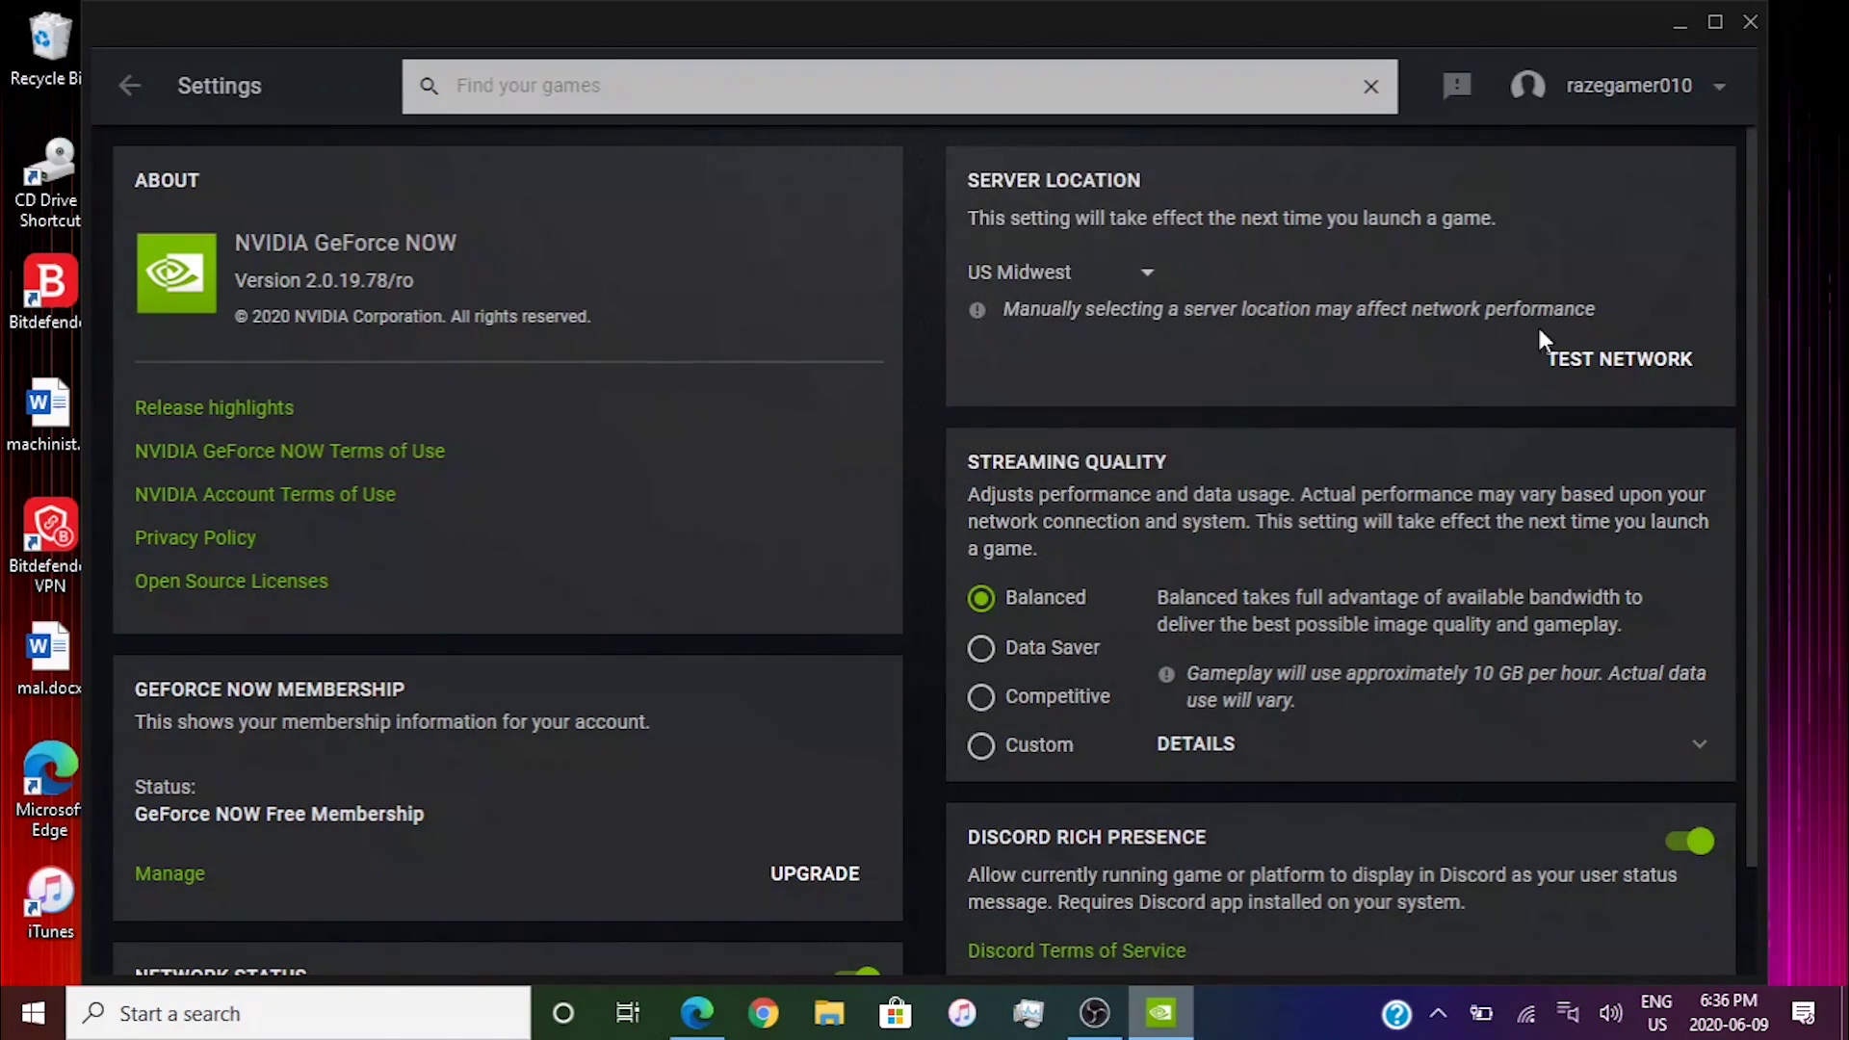
pyautogui.click(1604, 350)
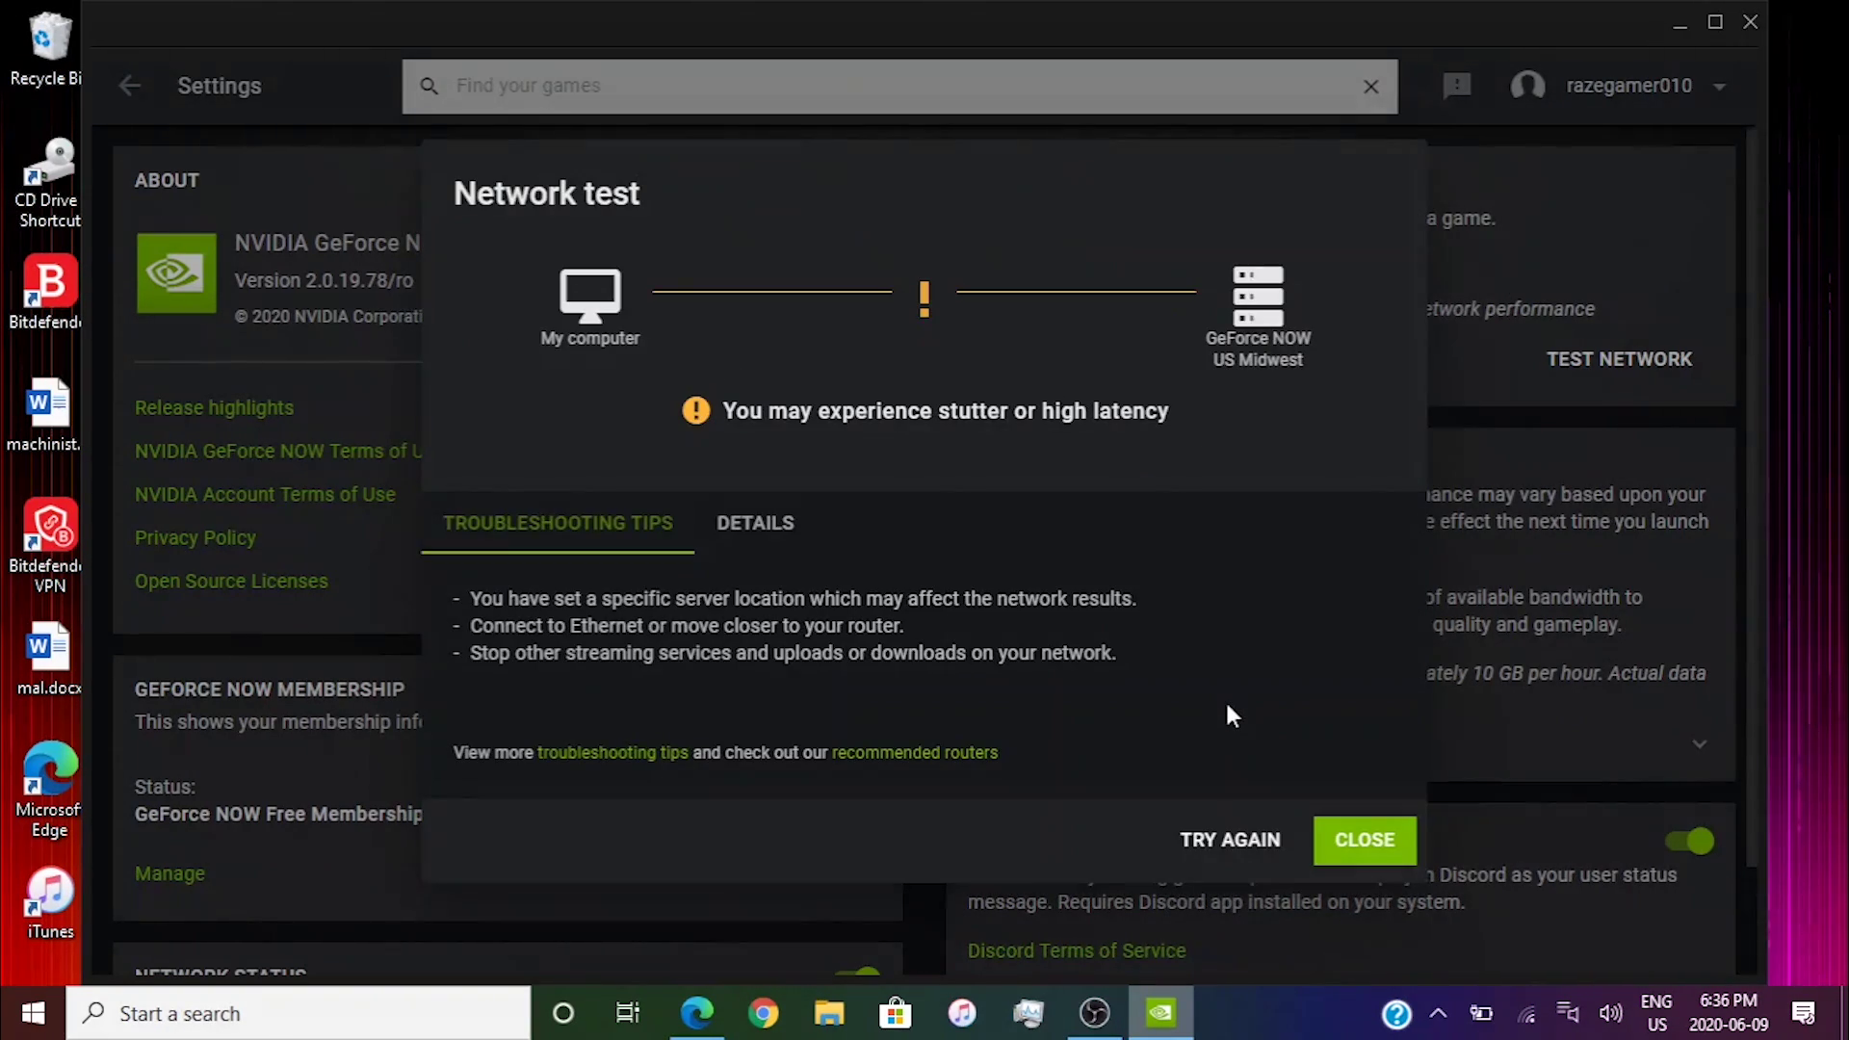
pyautogui.click(753, 523)
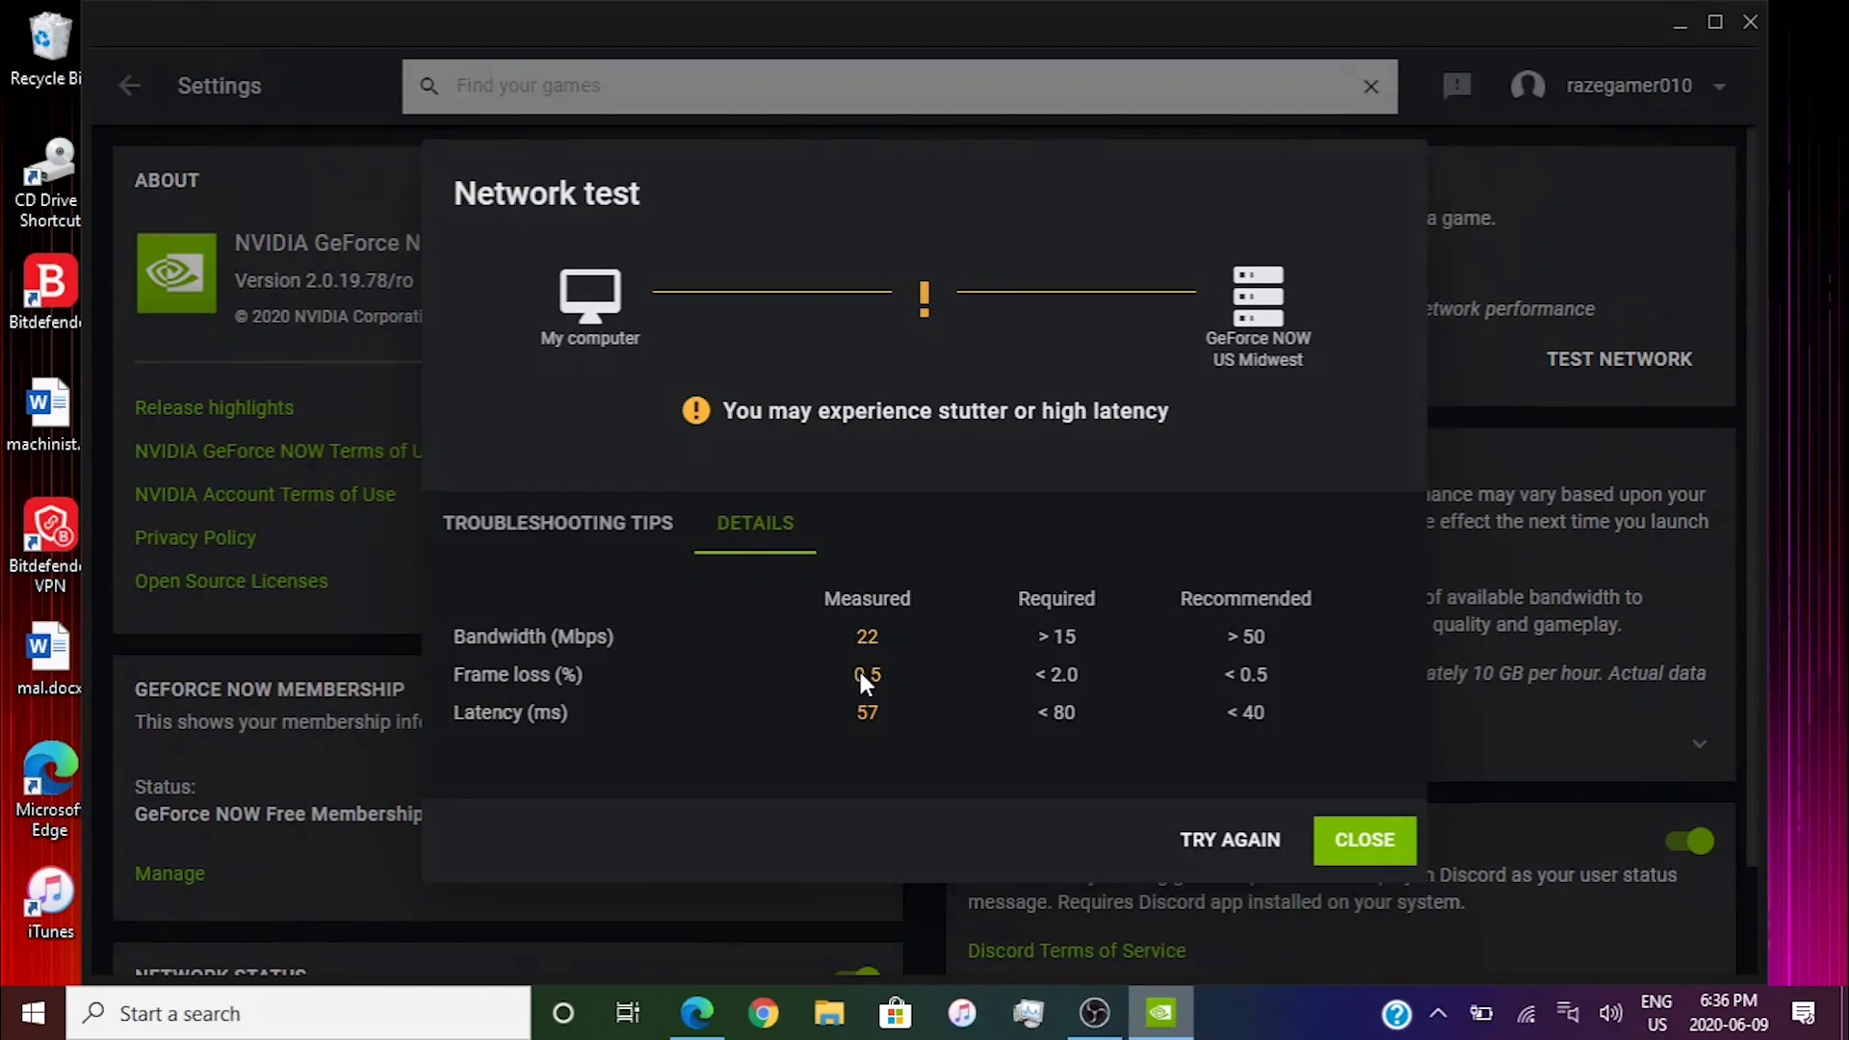
pyautogui.click(1361, 839)
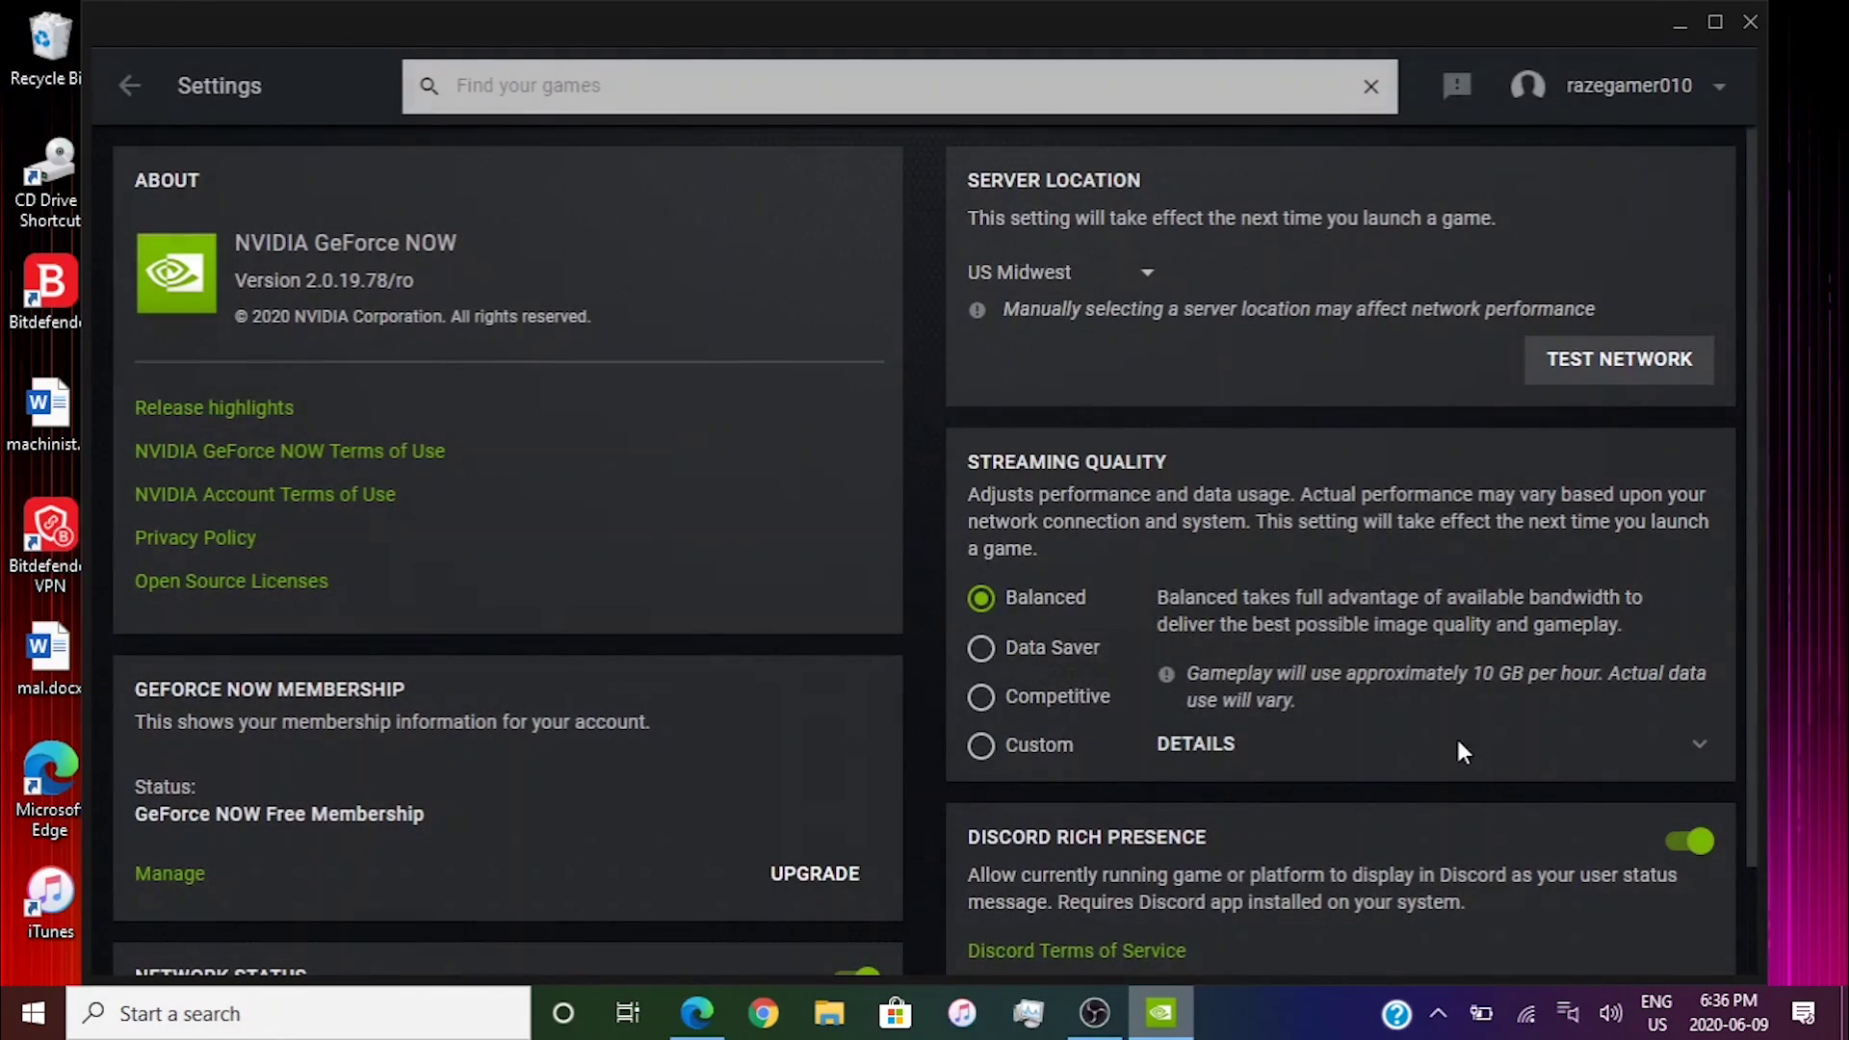
# - Set the server location to US West 2 and test the network, checking the detailed measurements
pyautogui.click(1134, 280)
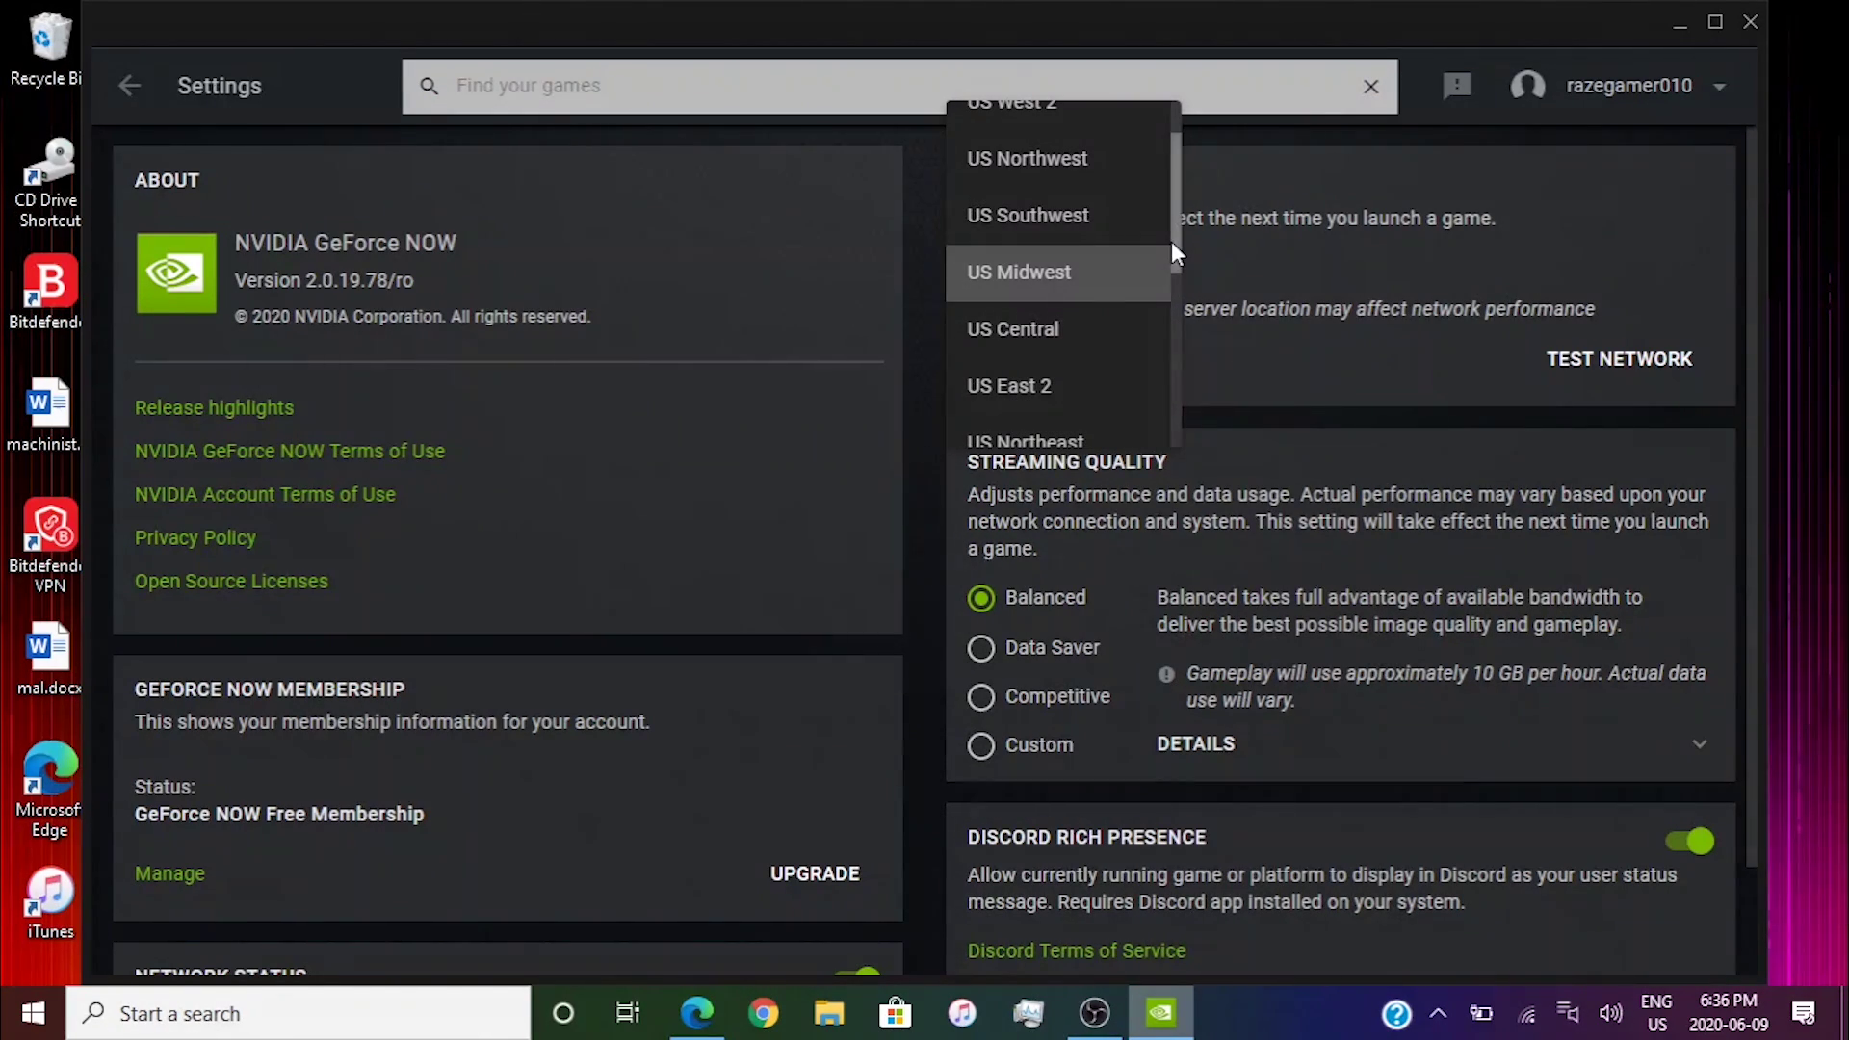
pyautogui.scroll(-2, 1171, 241)
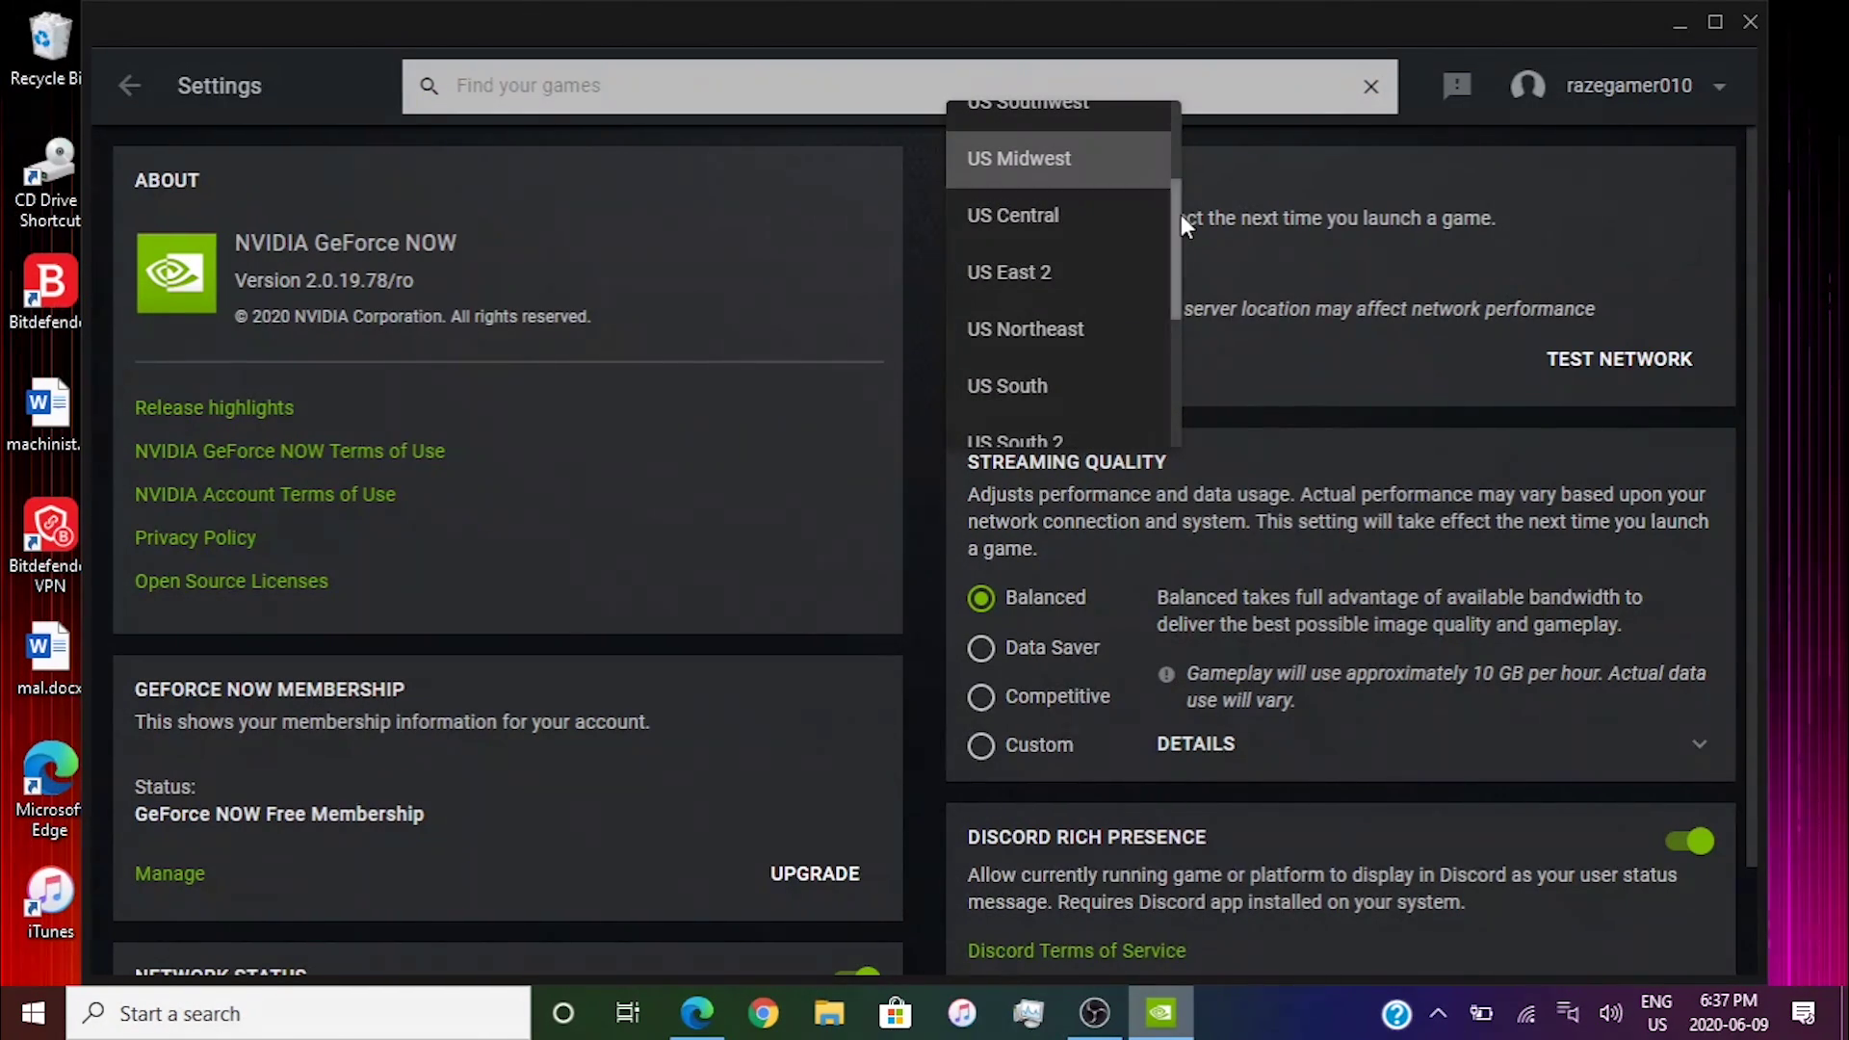
pyautogui.moveTo(1180, 214); pyautogui.dragTo(1180, 146)
pyautogui.click(1064, 164)
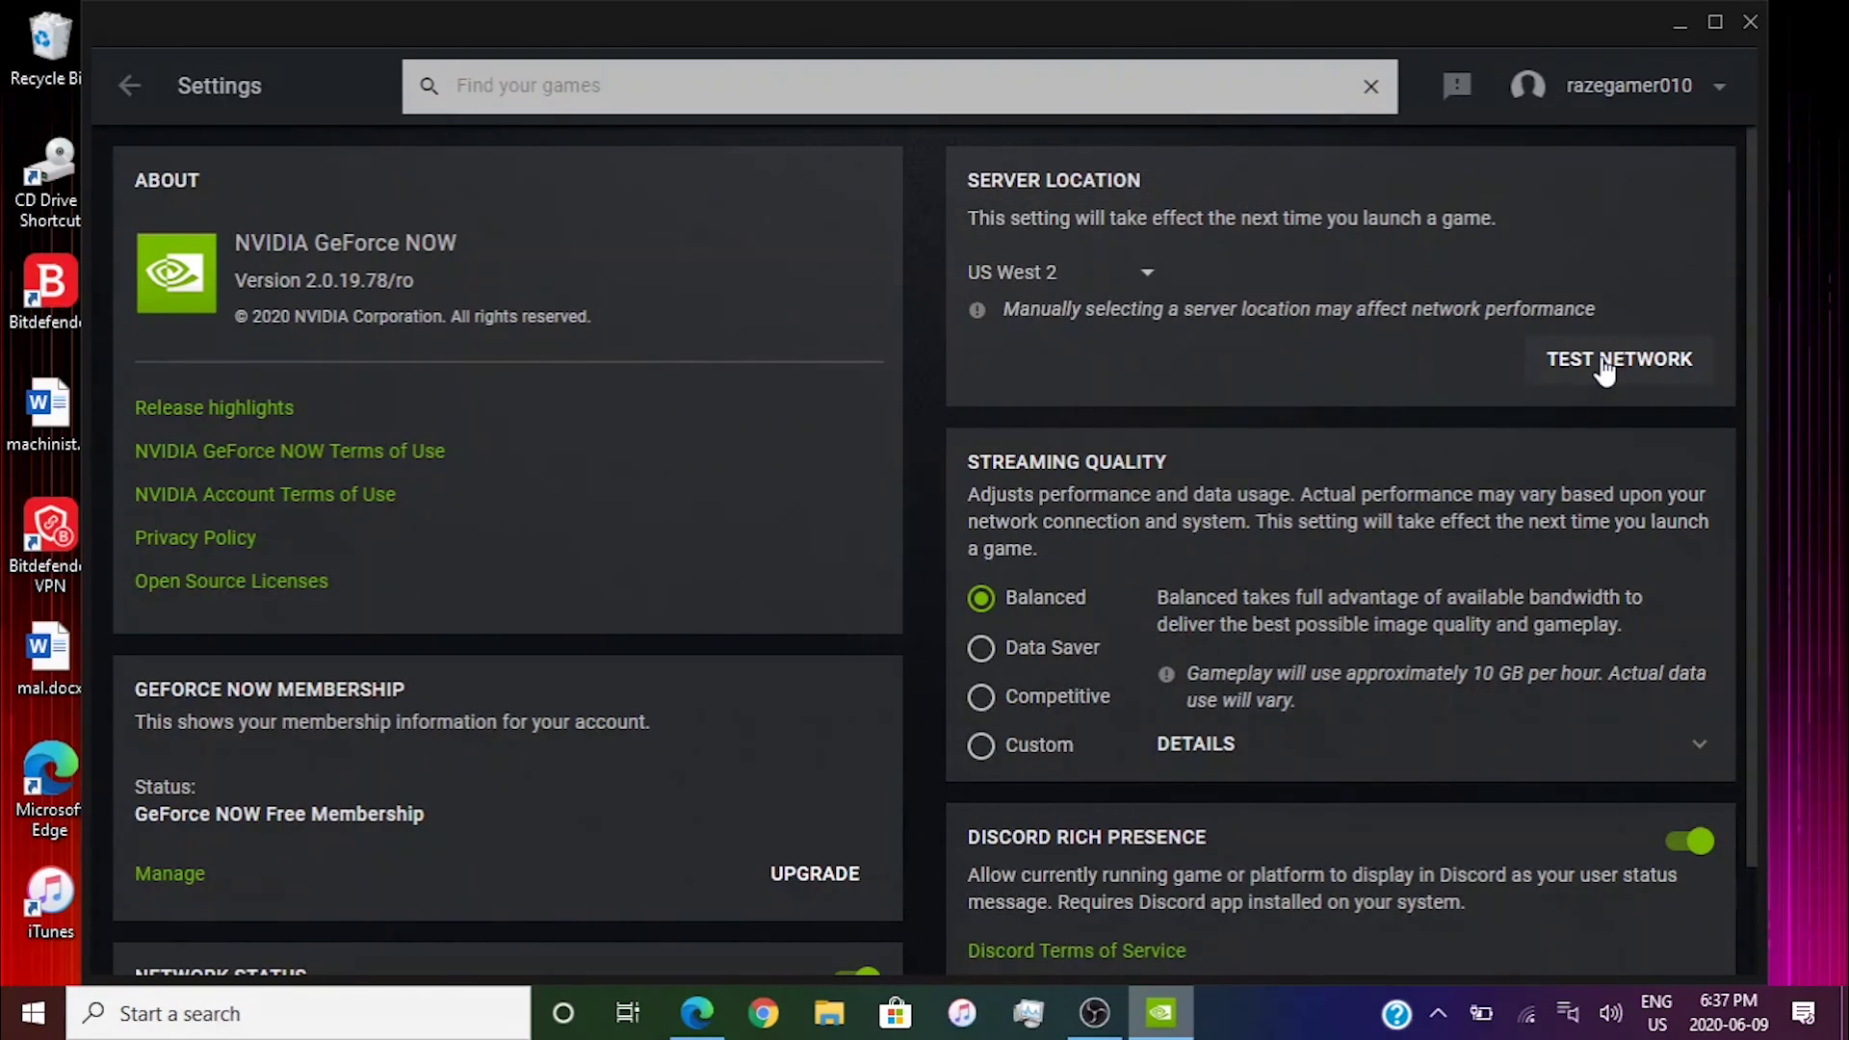
pyautogui.click(1600, 356)
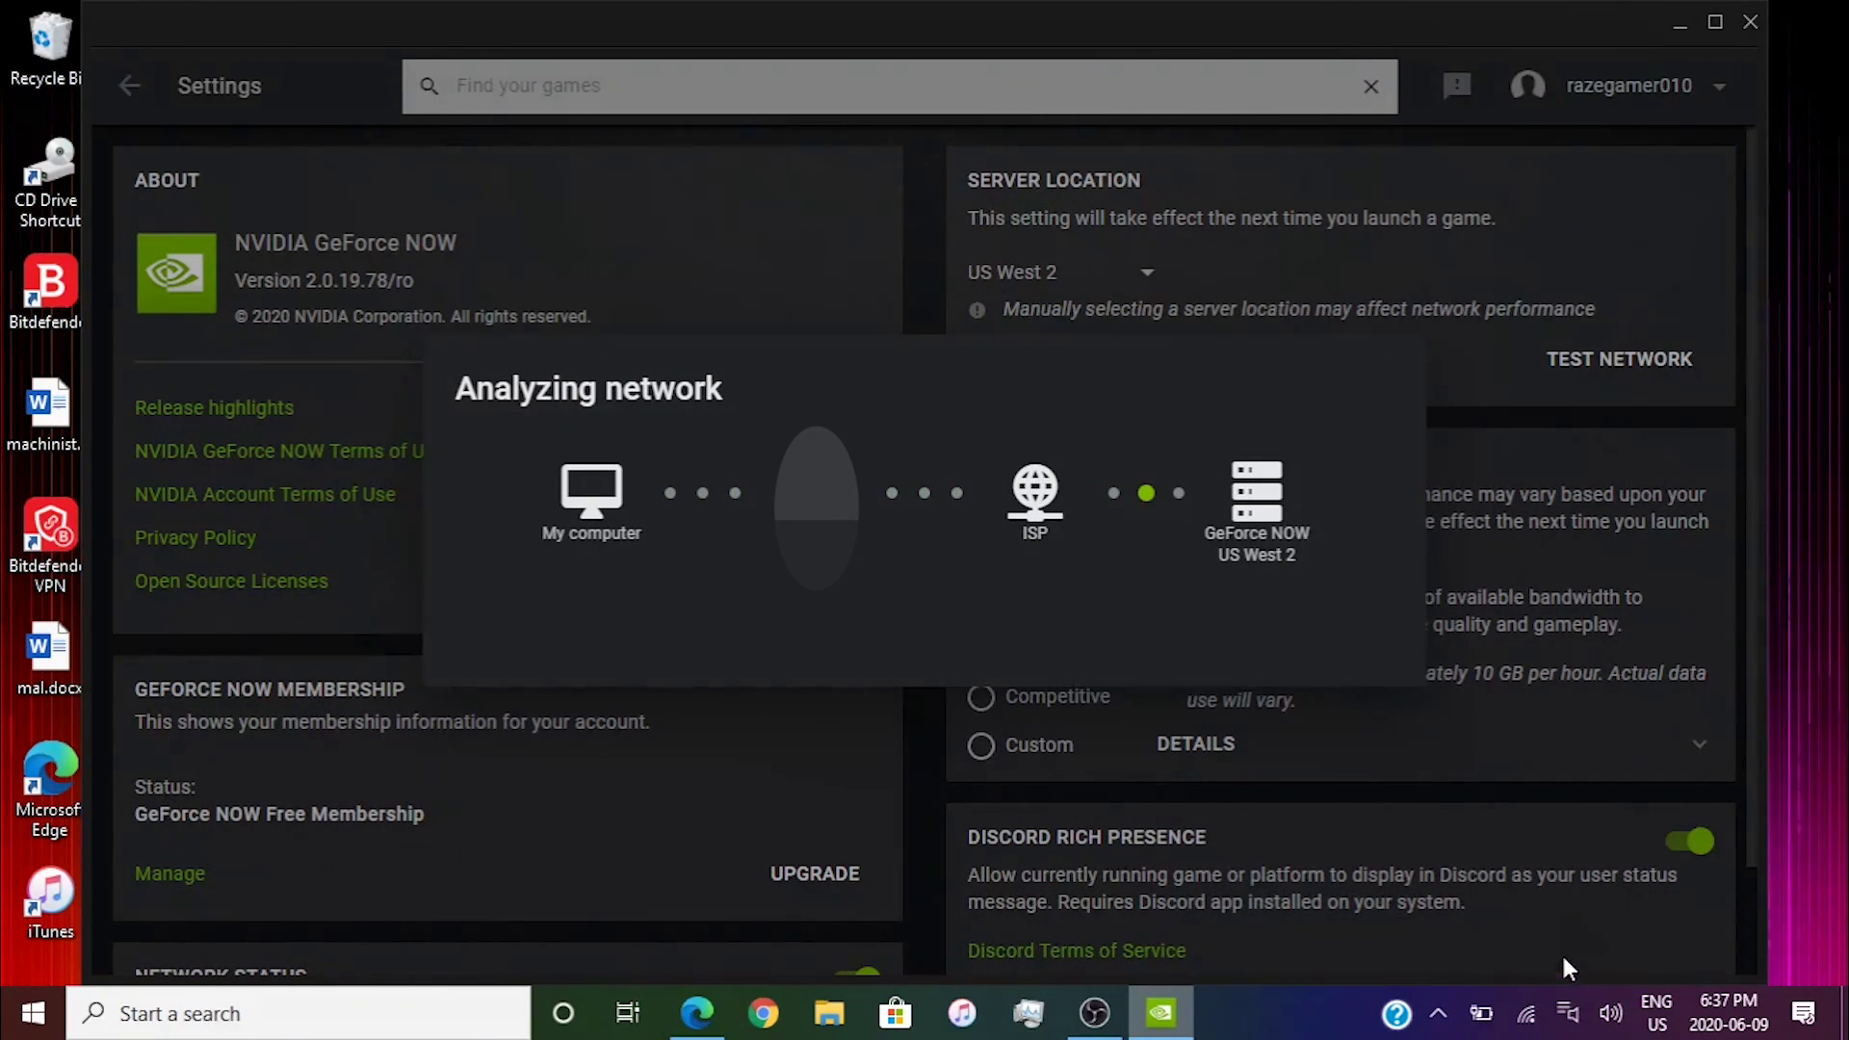
pyautogui.click(1526, 1013)
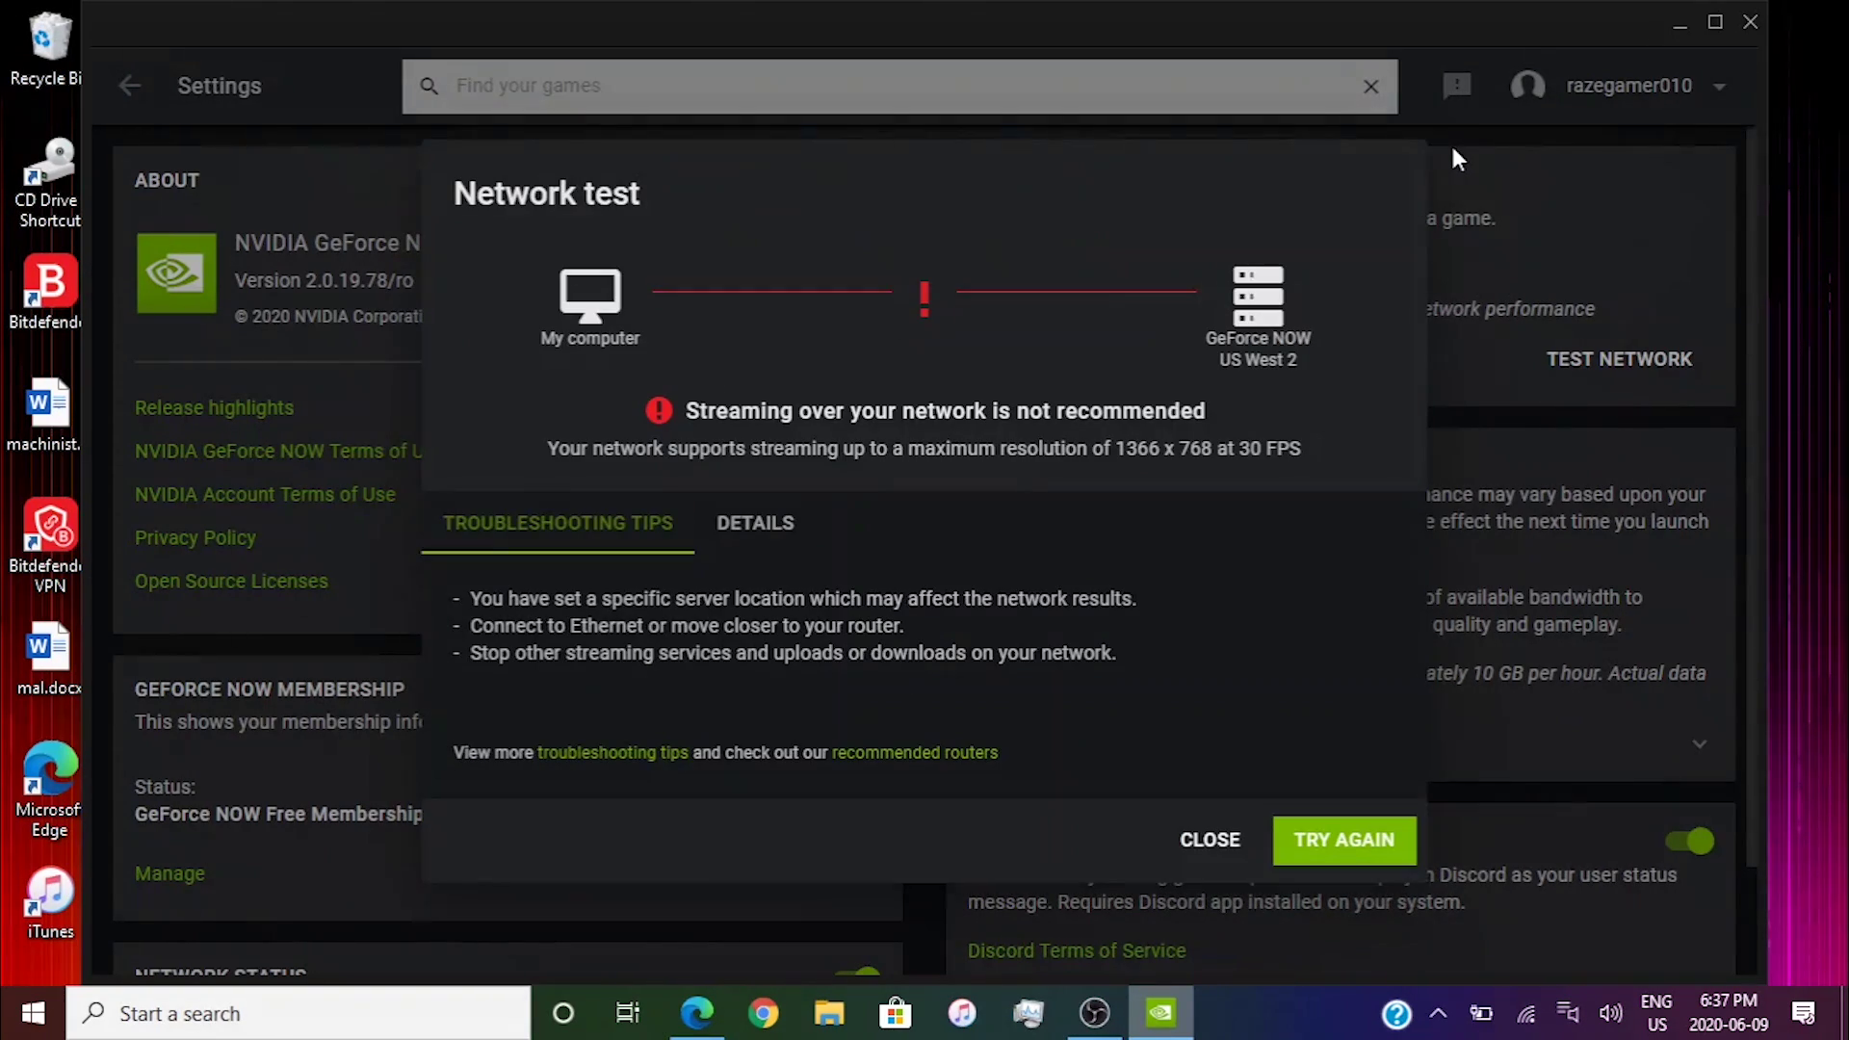
pyautogui.click(761, 537)
pyautogui.click(1230, 824)
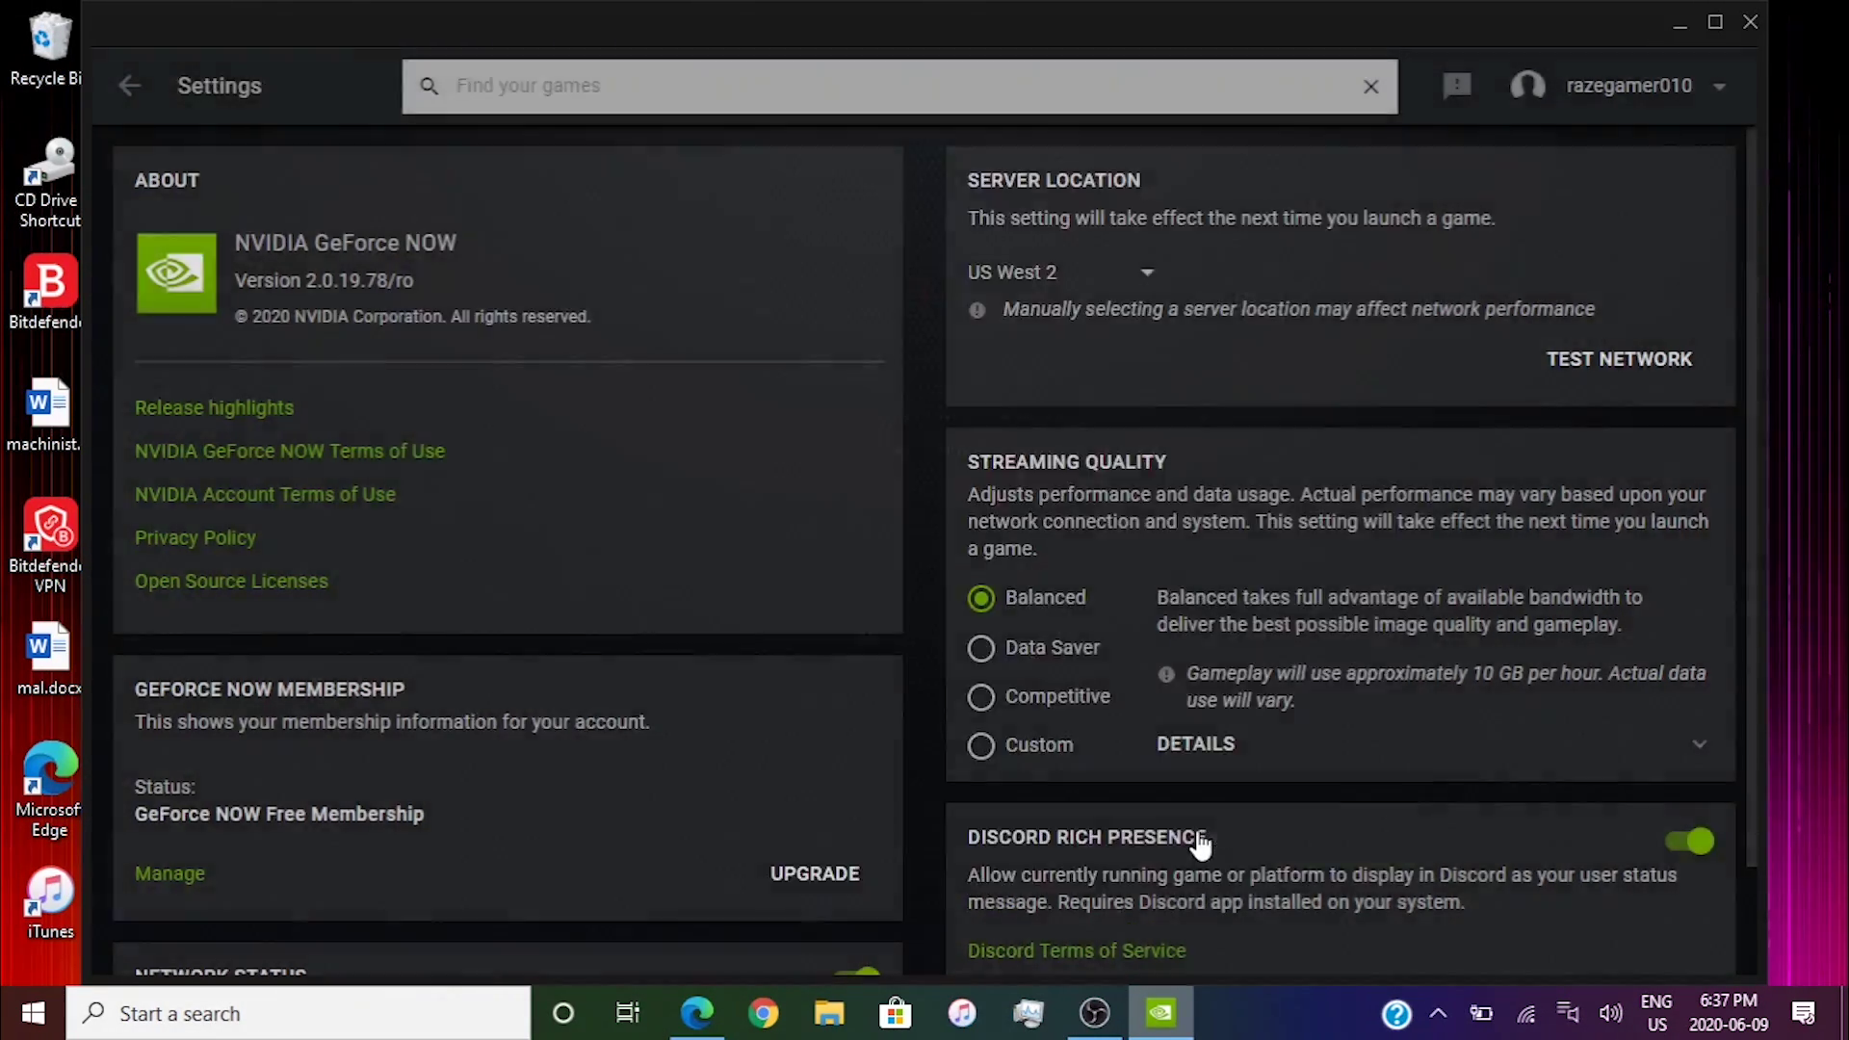
# - Set the server location to US South 2 and test the network, checking the detailed measurements
pyautogui.click(1119, 278)
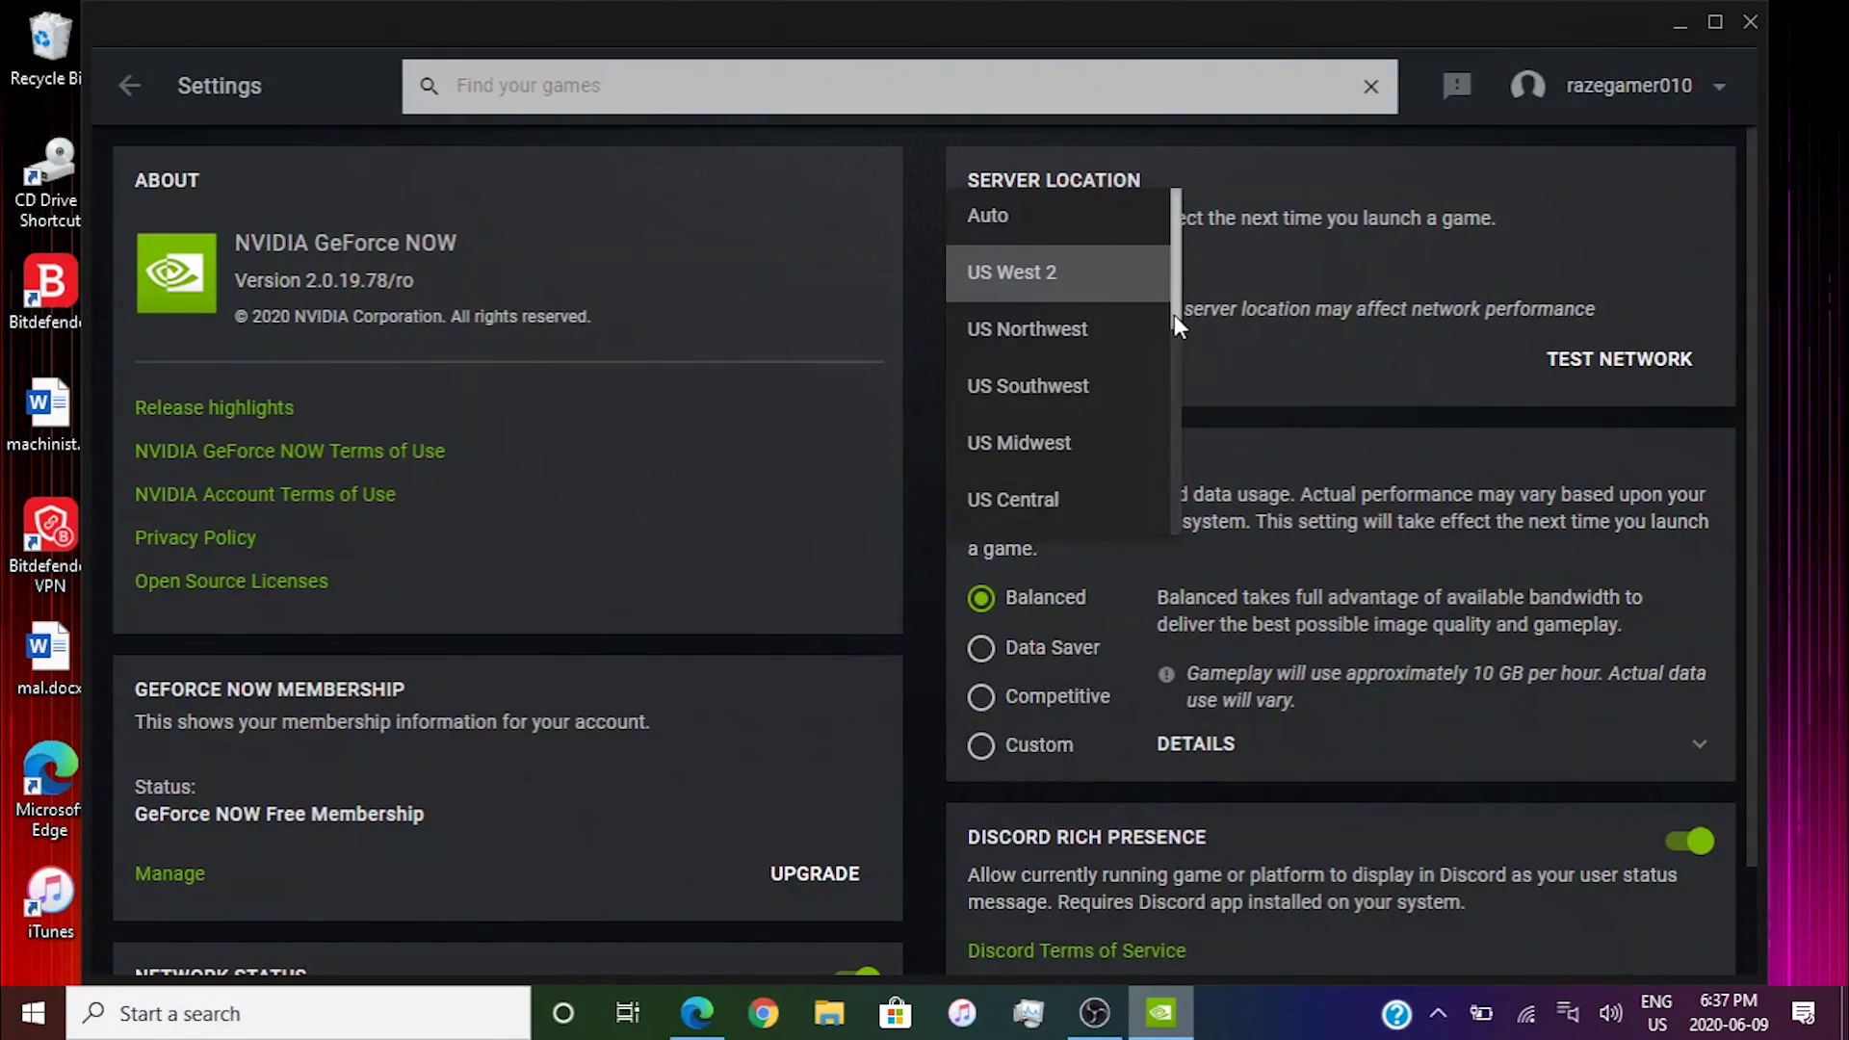
pyautogui.moveTo(1174, 306); pyautogui.dragTo(1176, 419)
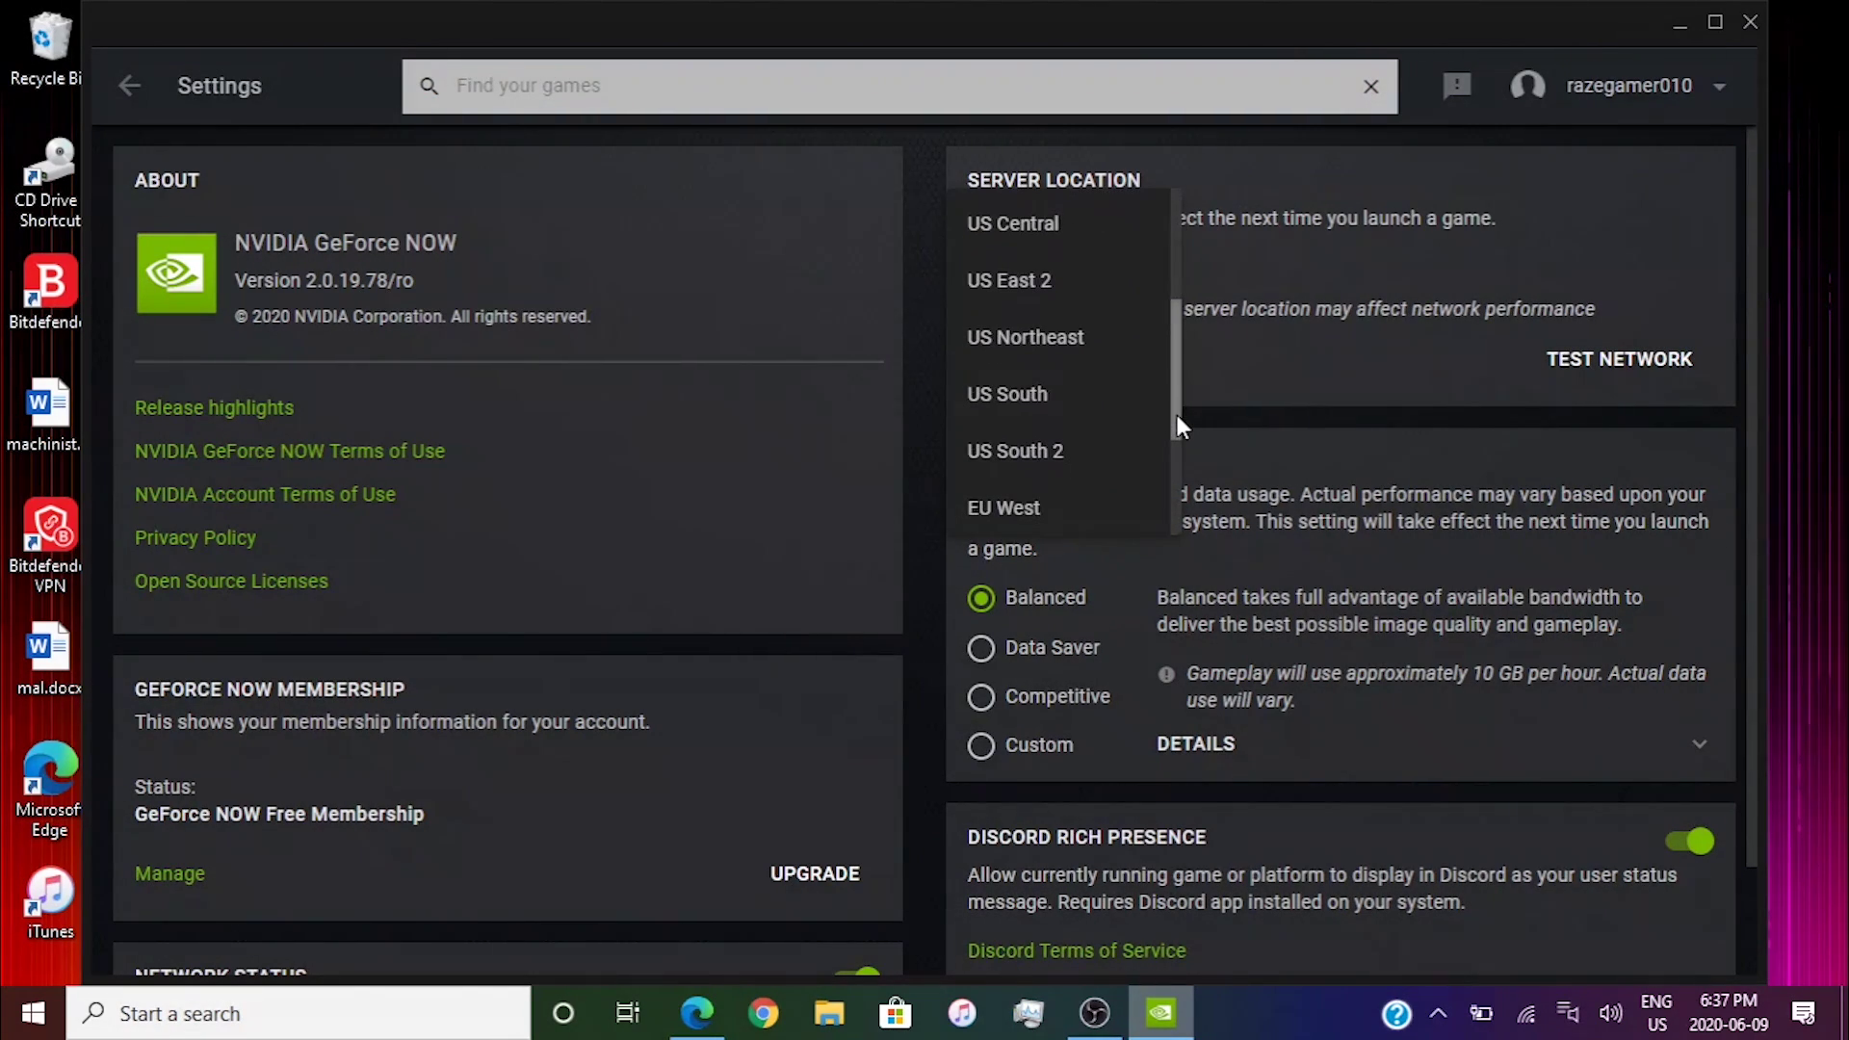
pyautogui.click(1089, 446)
pyautogui.click(1579, 358)
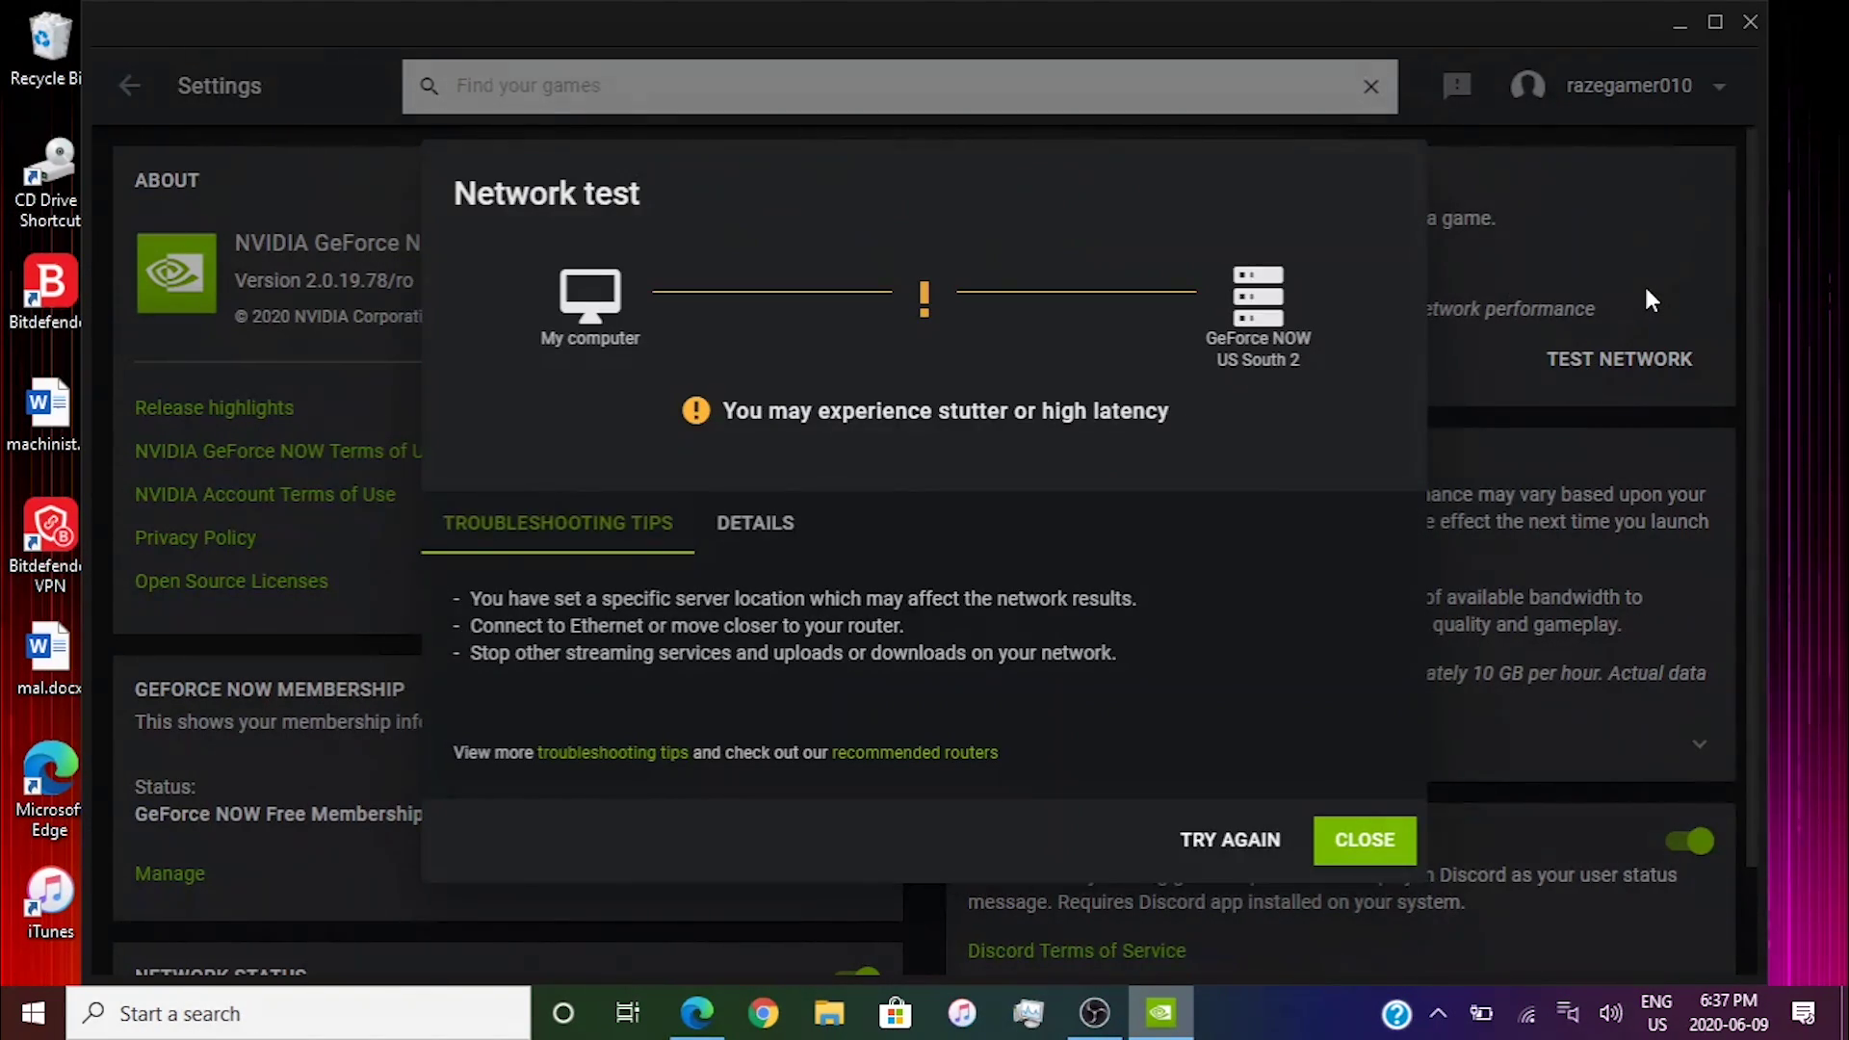
pyautogui.click(728, 520)
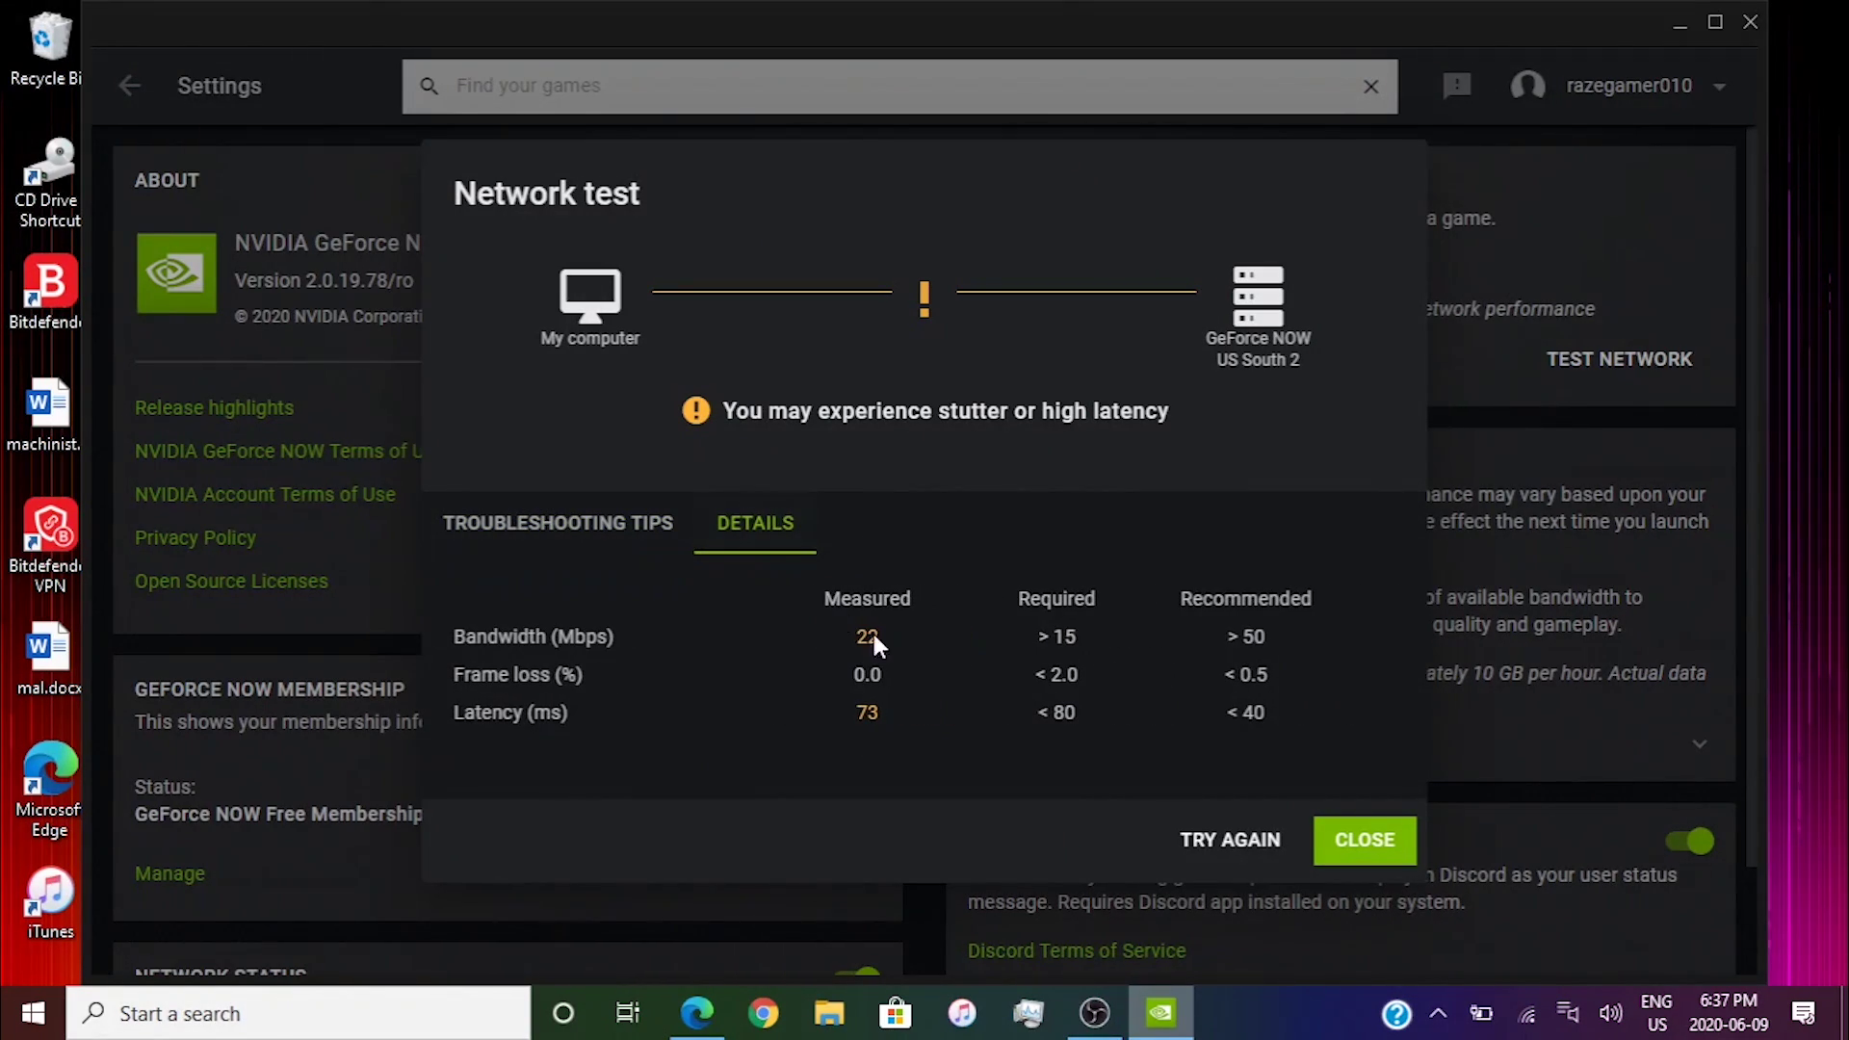
pyautogui.click(1336, 849)
pyautogui.click(1120, 252)
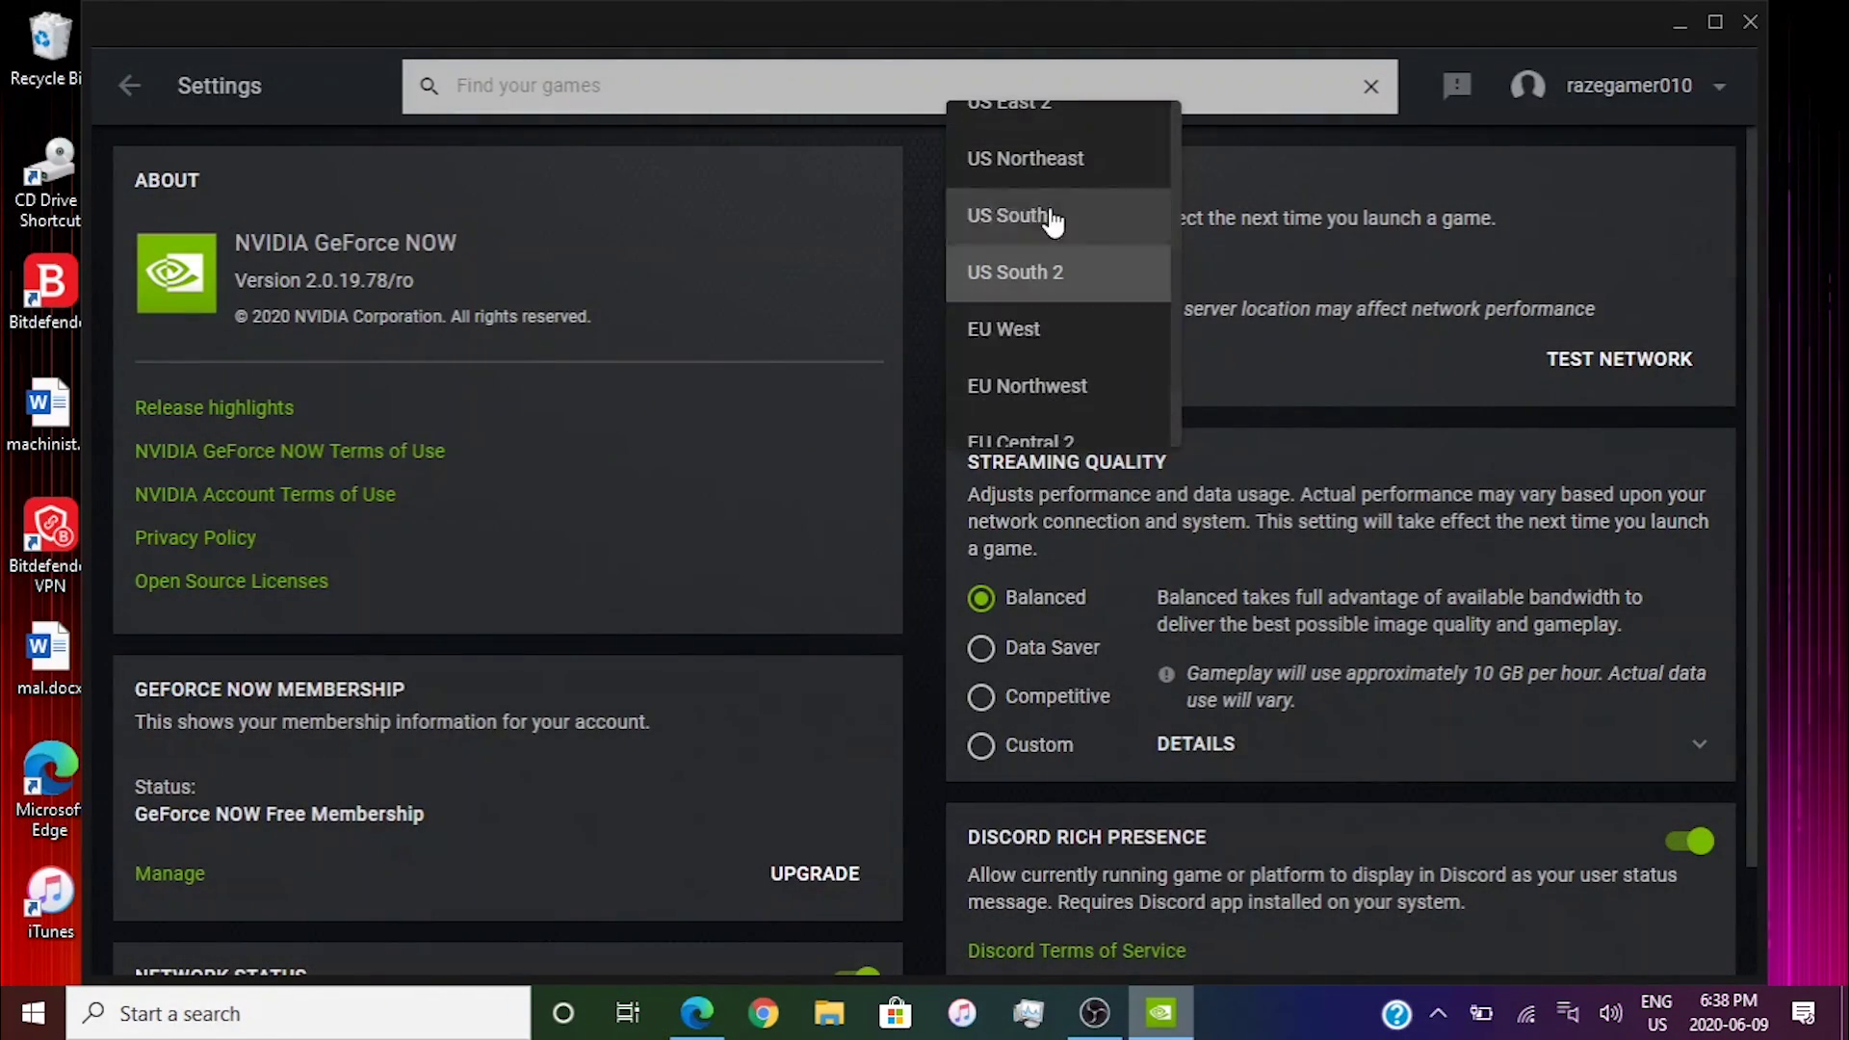
pyautogui.moveTo(1174, 279); pyautogui.dragTo(1204, 193)
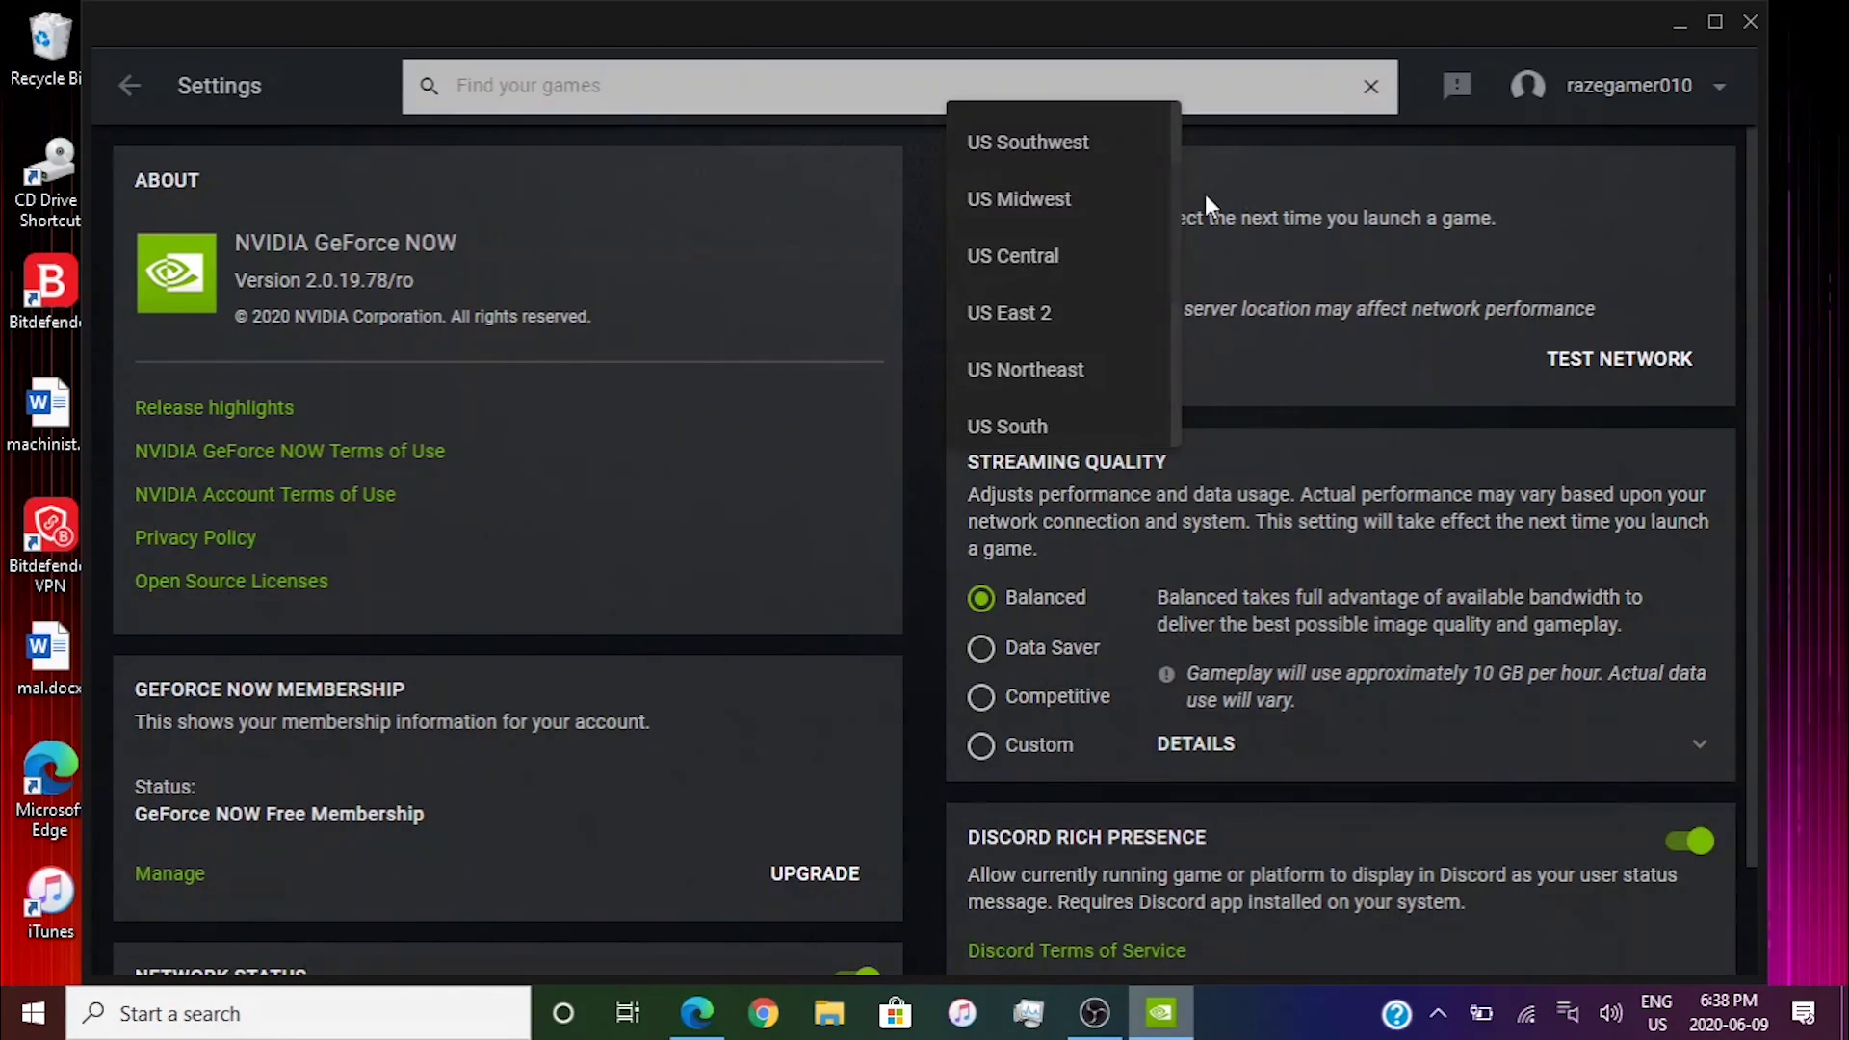
pyautogui.click(1585, 362)
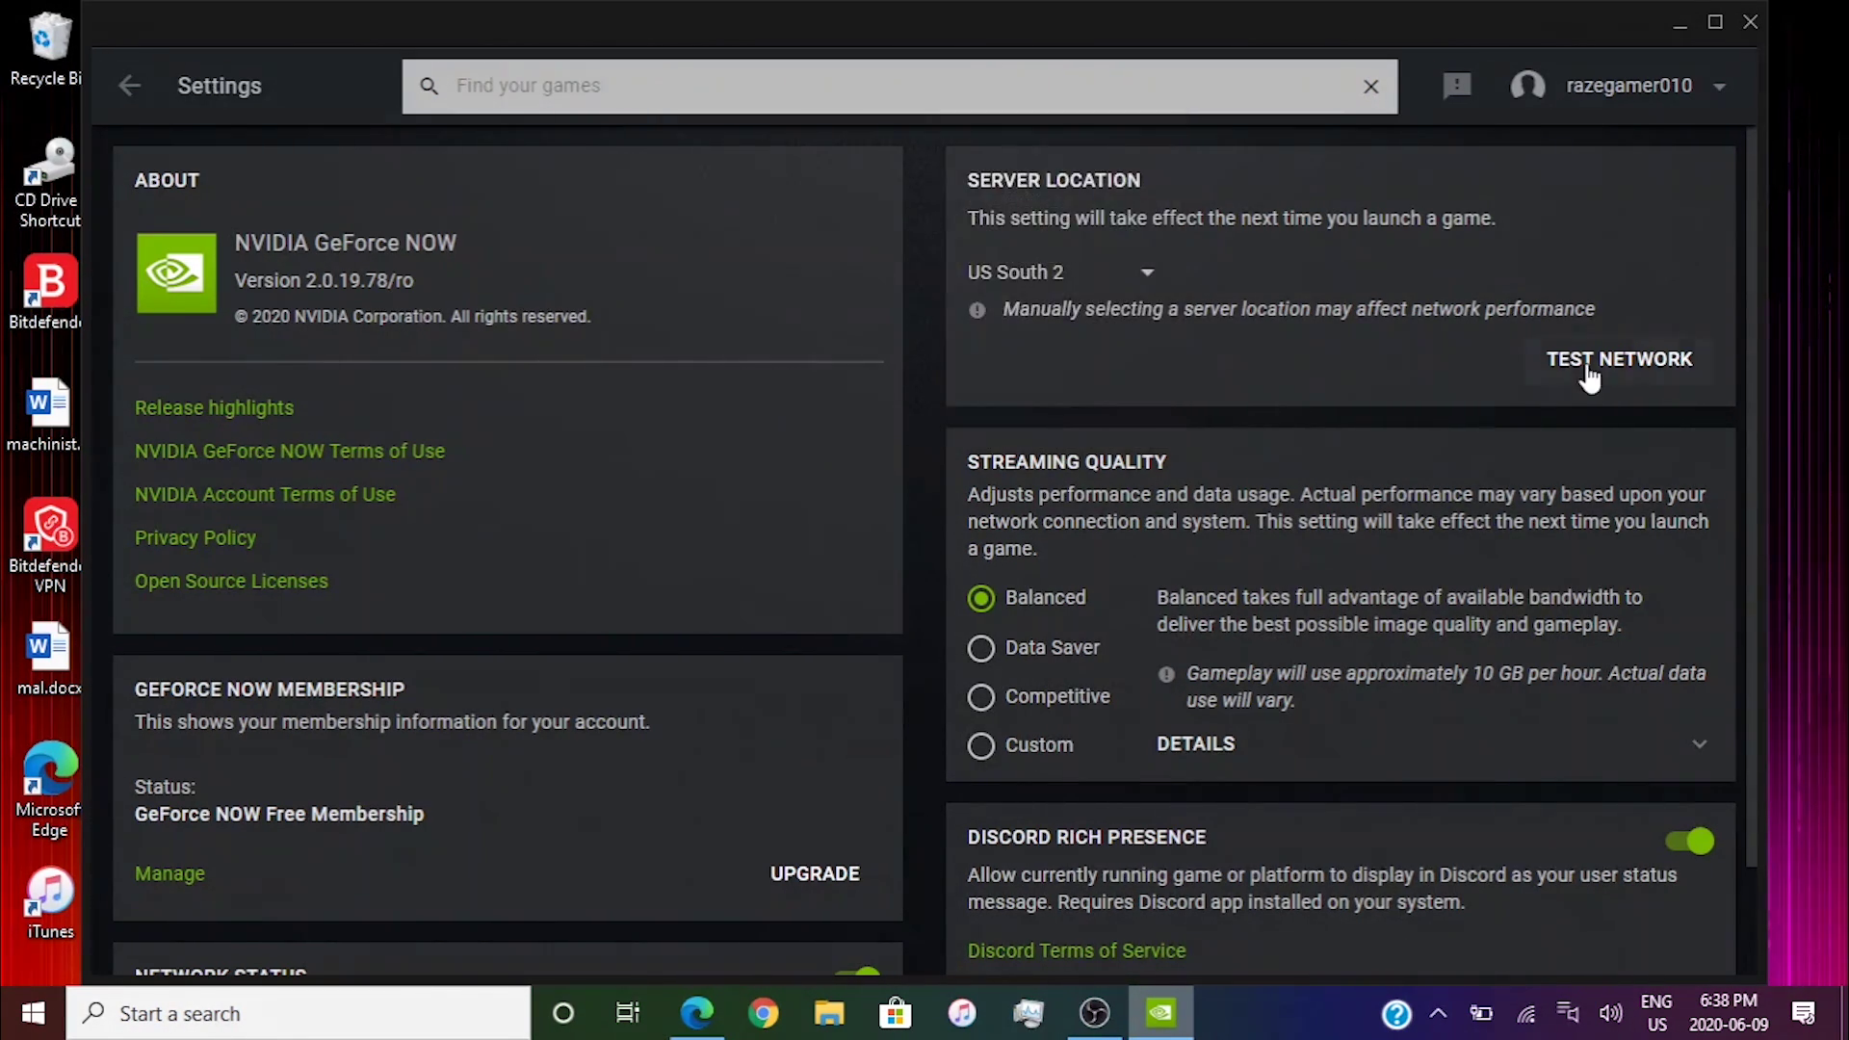
# - Run the network test for US South 2 and examine its bandwidth, frame loss and latency measurements
pyautogui.click(1585, 362)
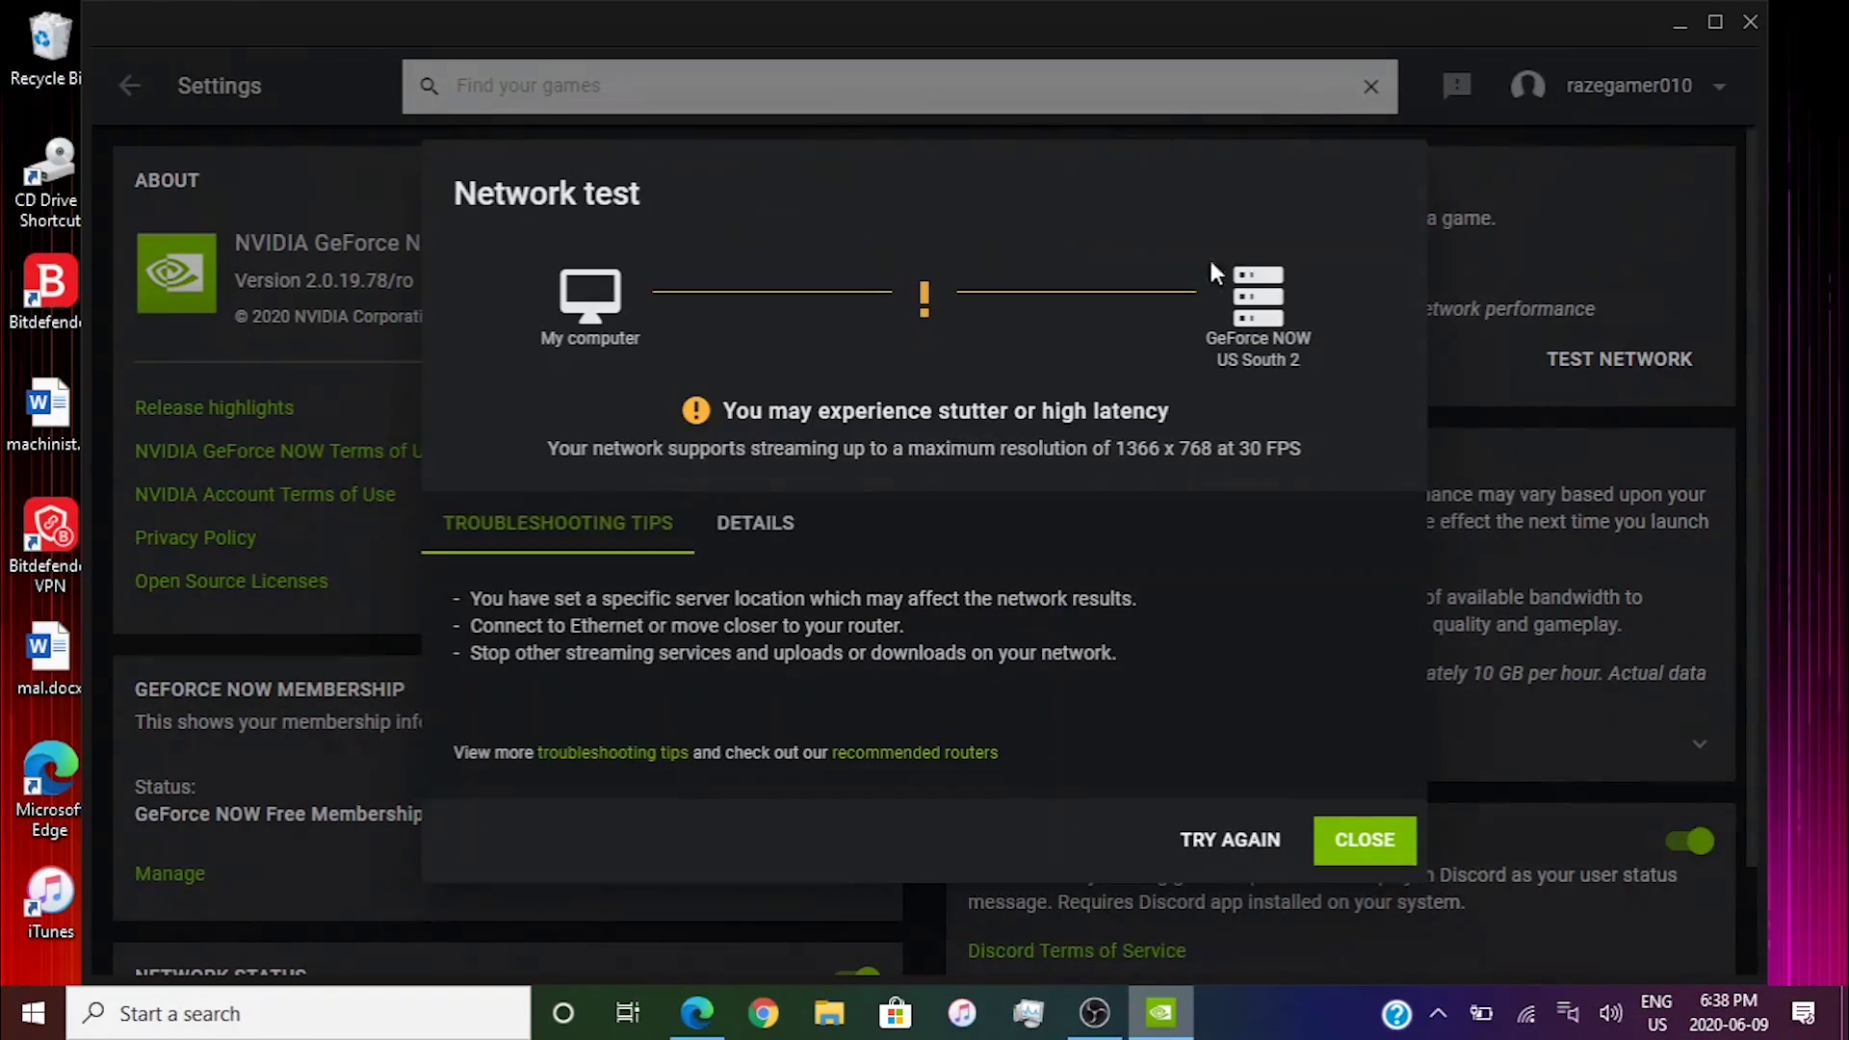
pyautogui.click(724, 530)
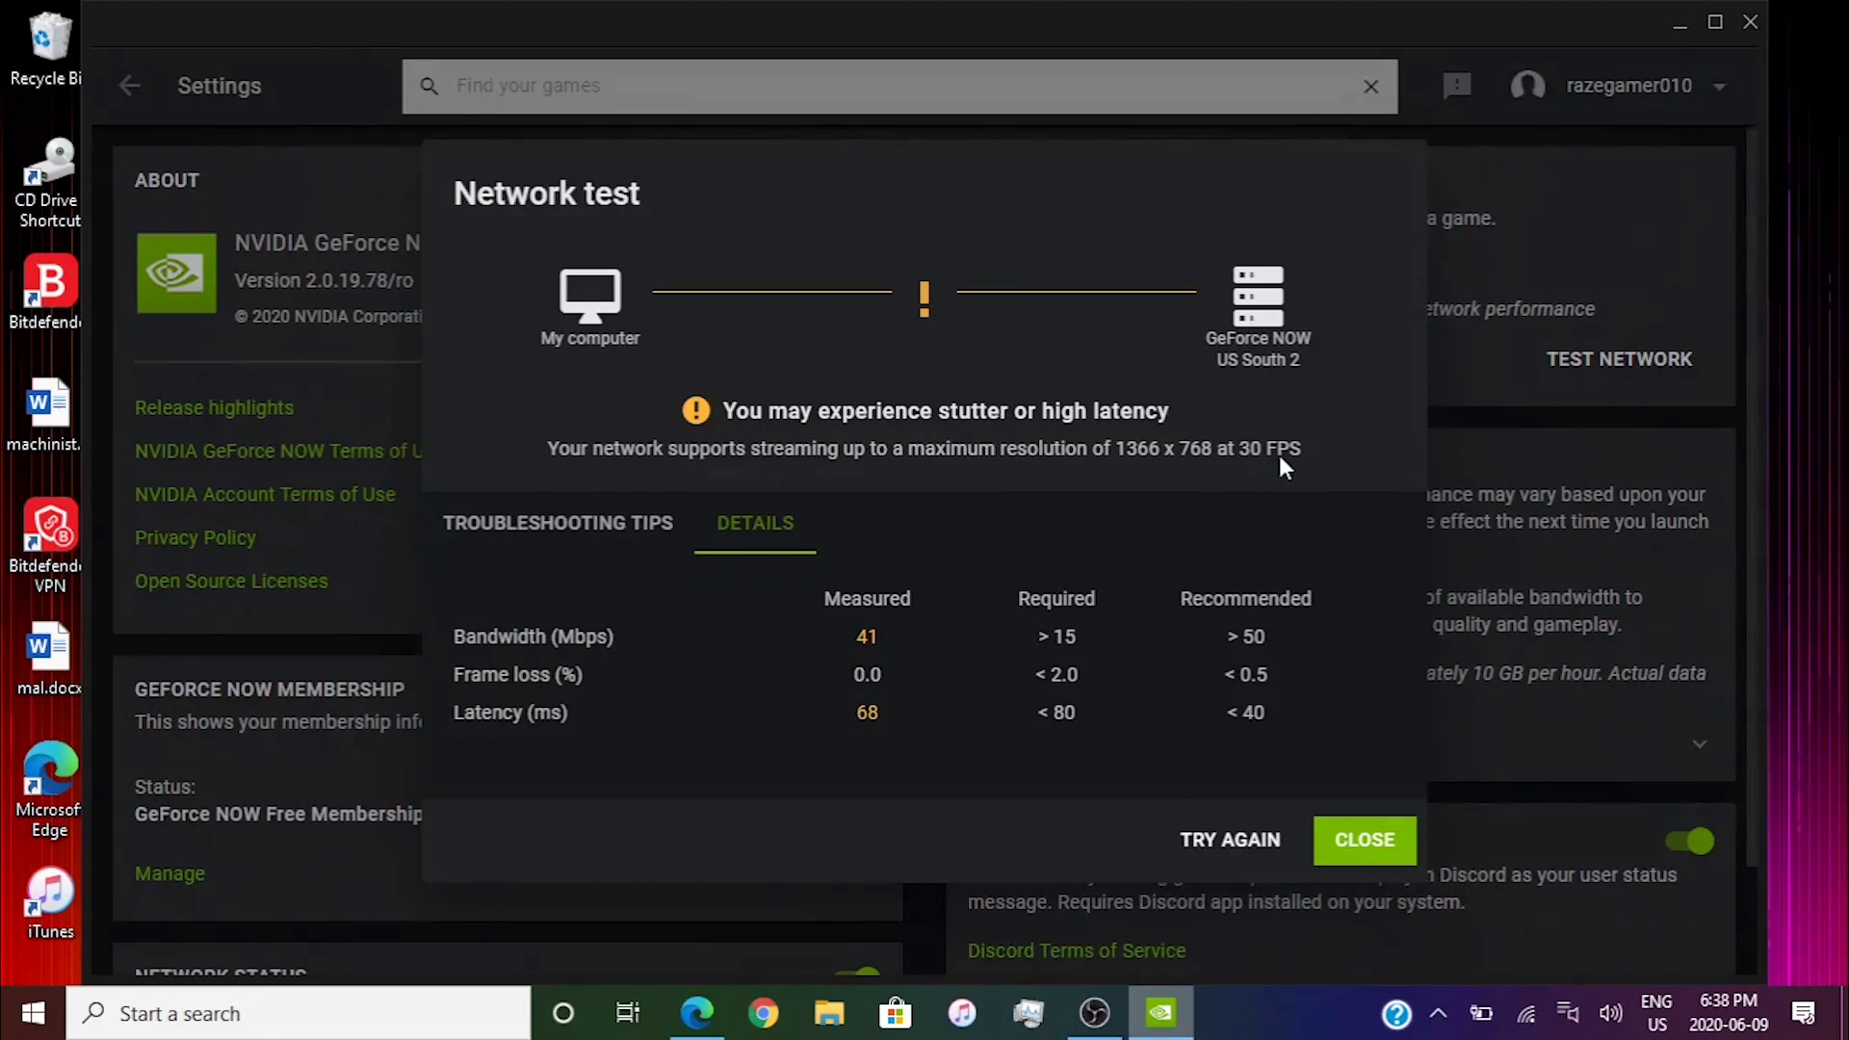
pyautogui.click(1359, 840)
# - Set the server location to US Southwest, run the network test and close its results
pyautogui.click(1115, 281)
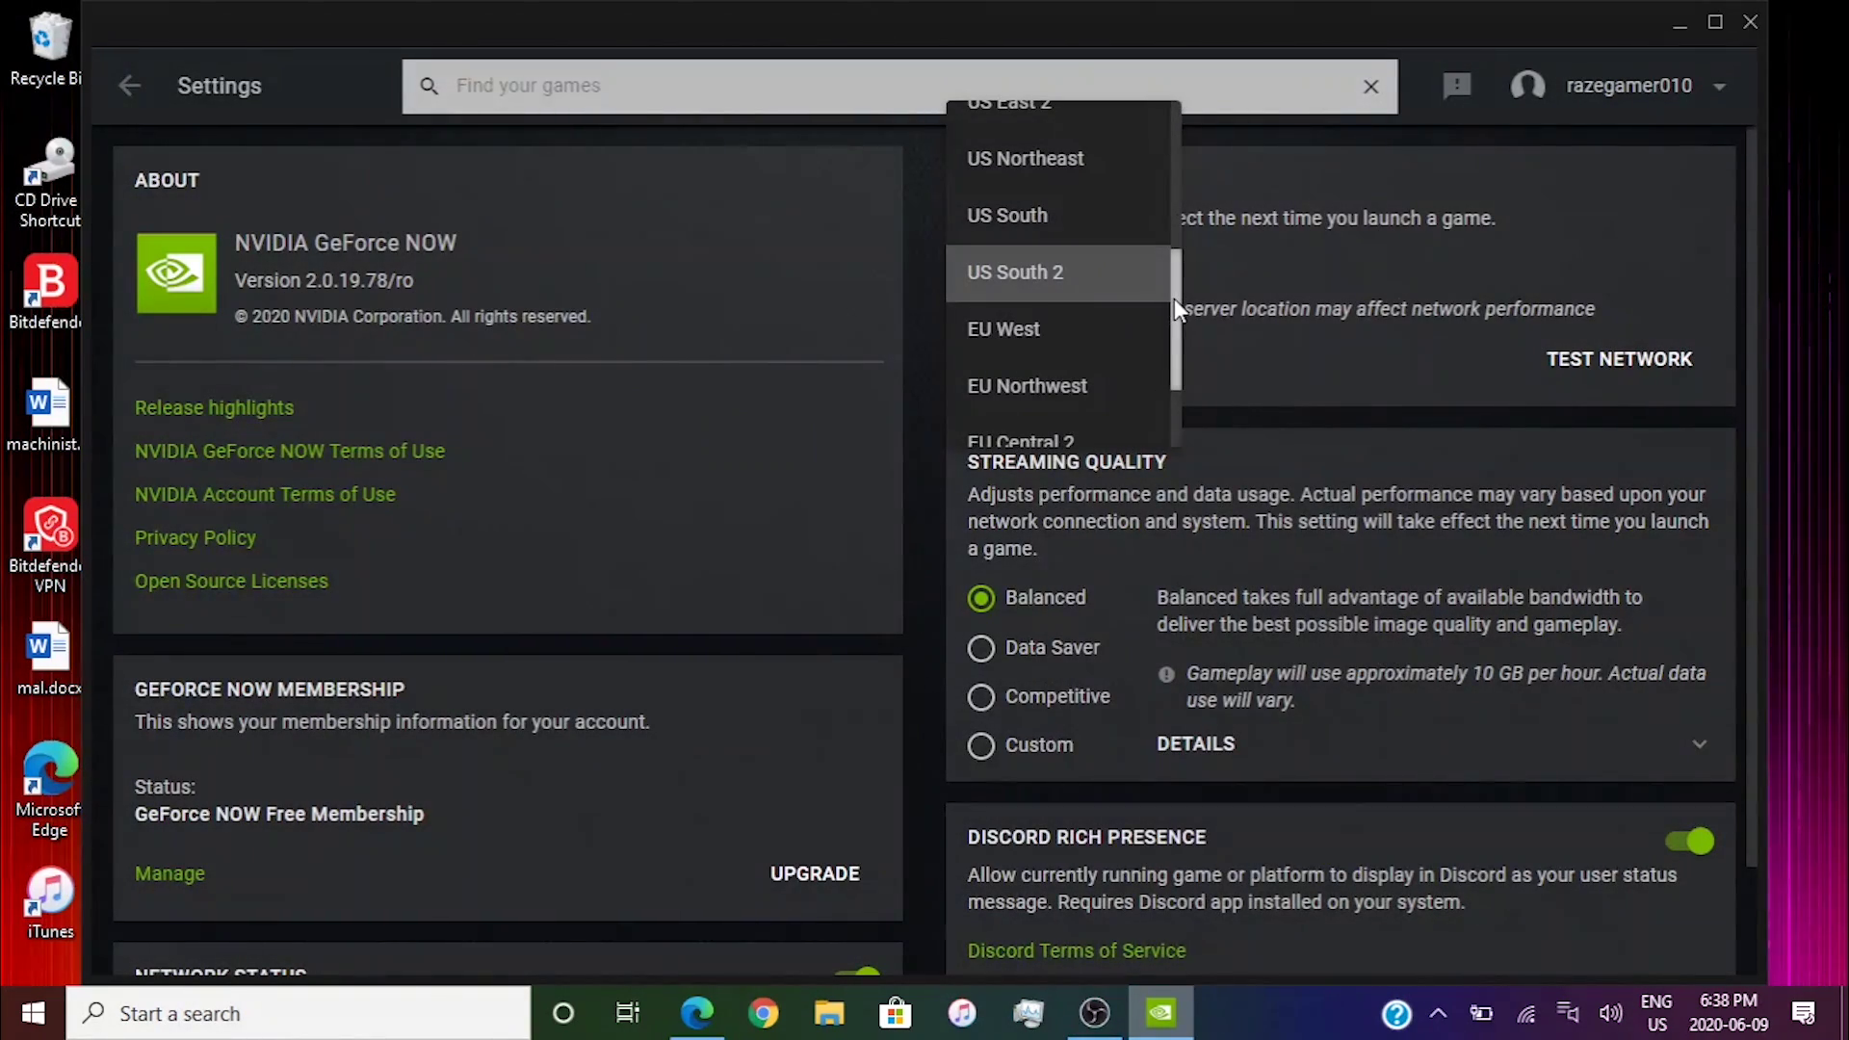
pyautogui.moveTo(1174, 299); pyautogui.dragTo(1164, 199)
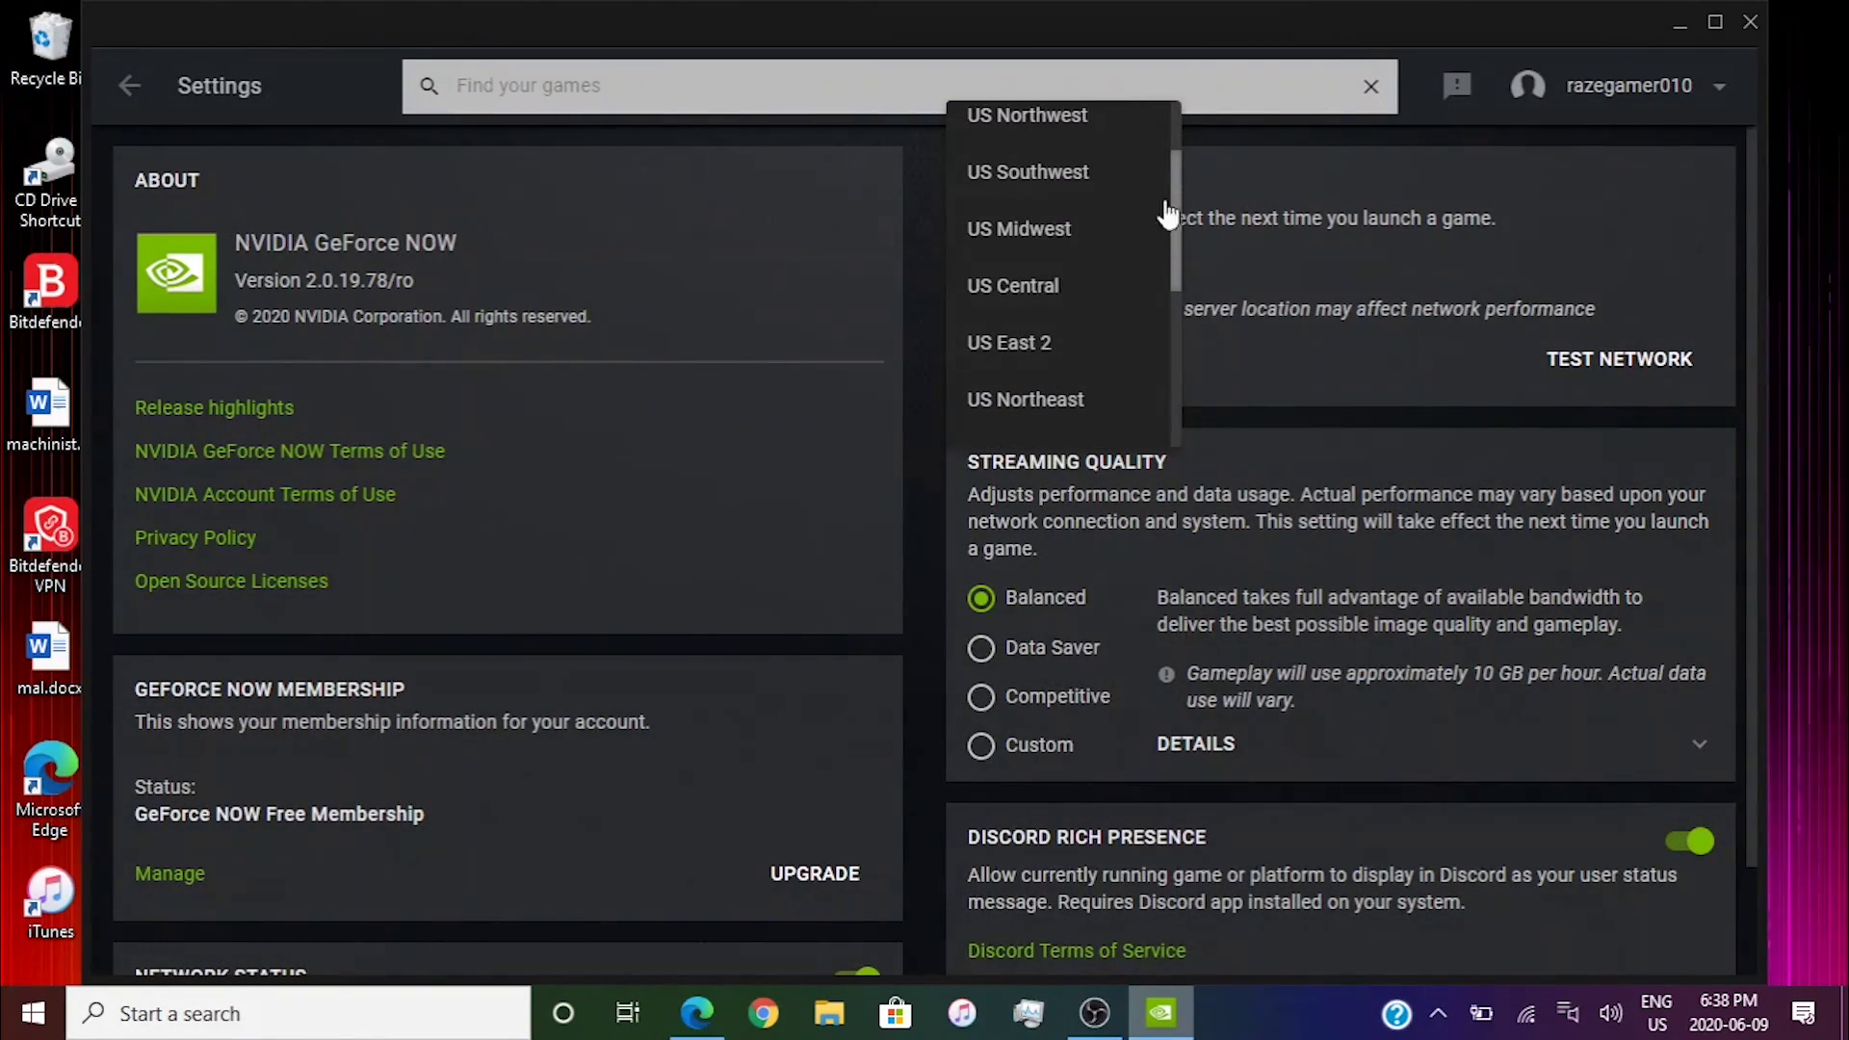
pyautogui.click(1081, 166)
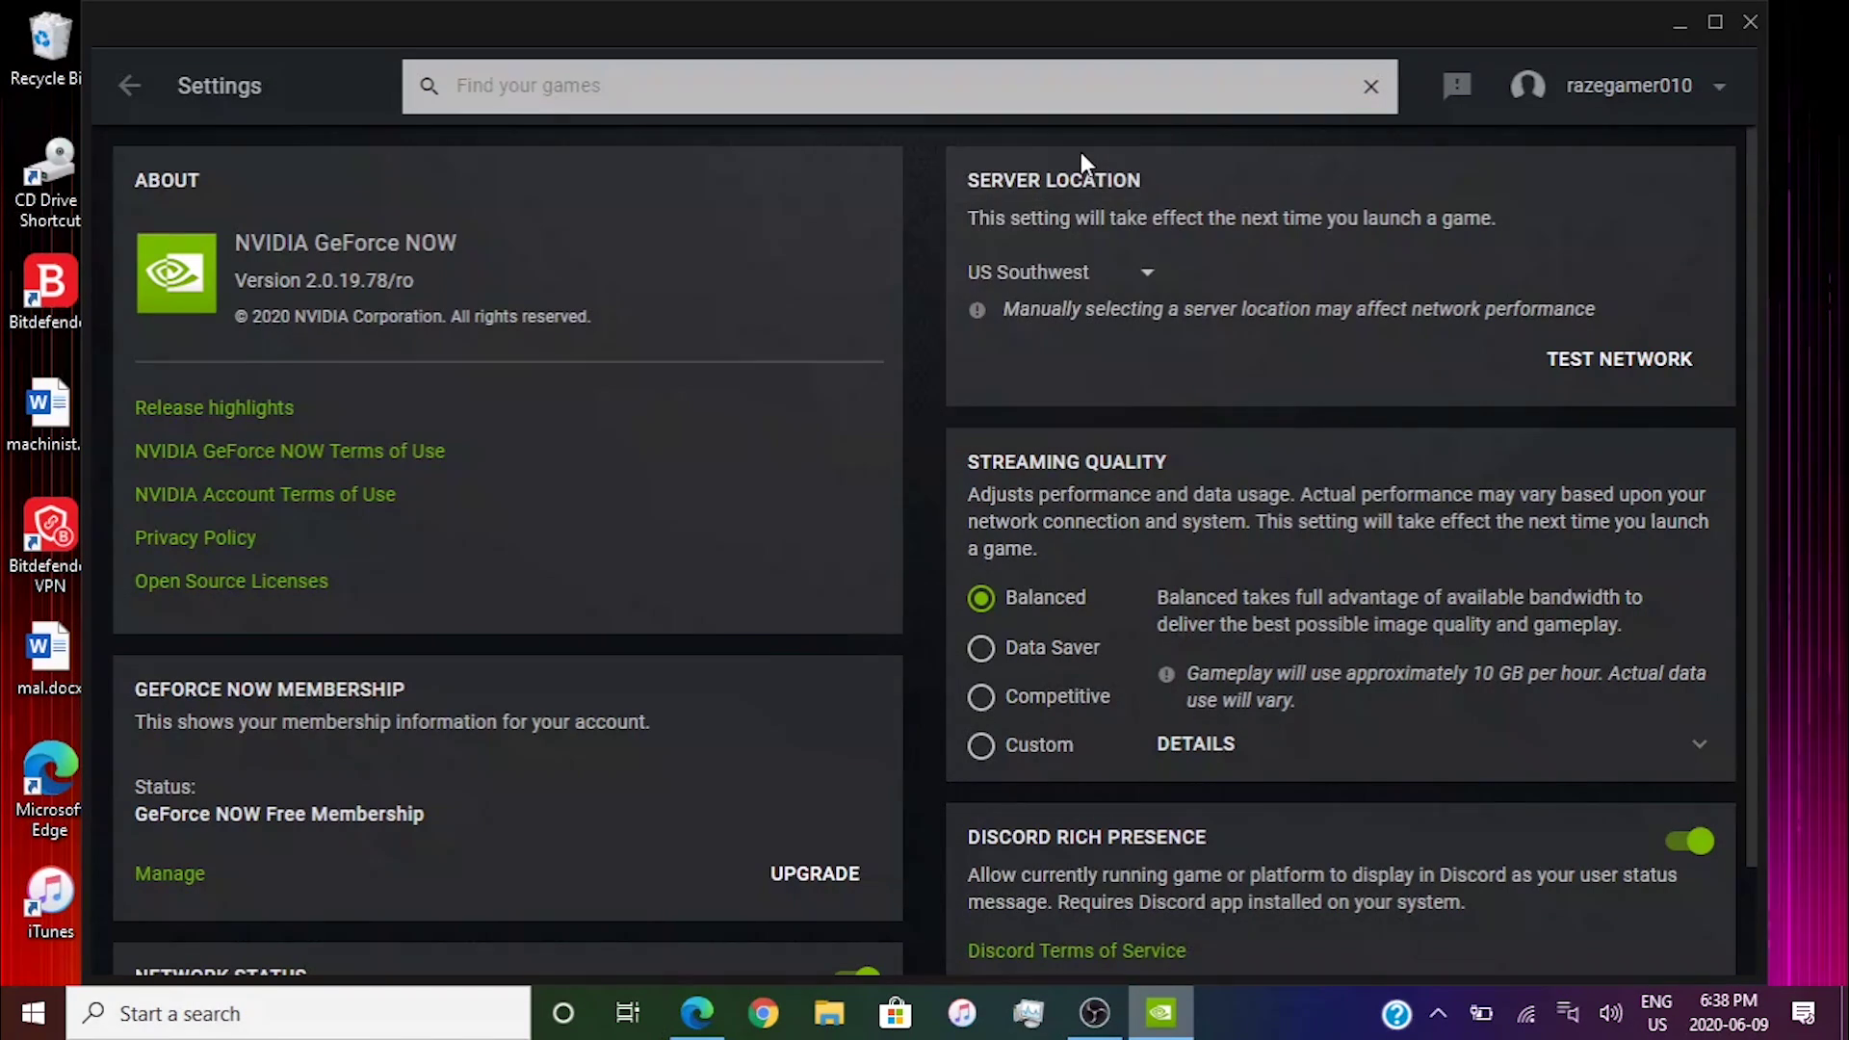
pyautogui.click(1573, 358)
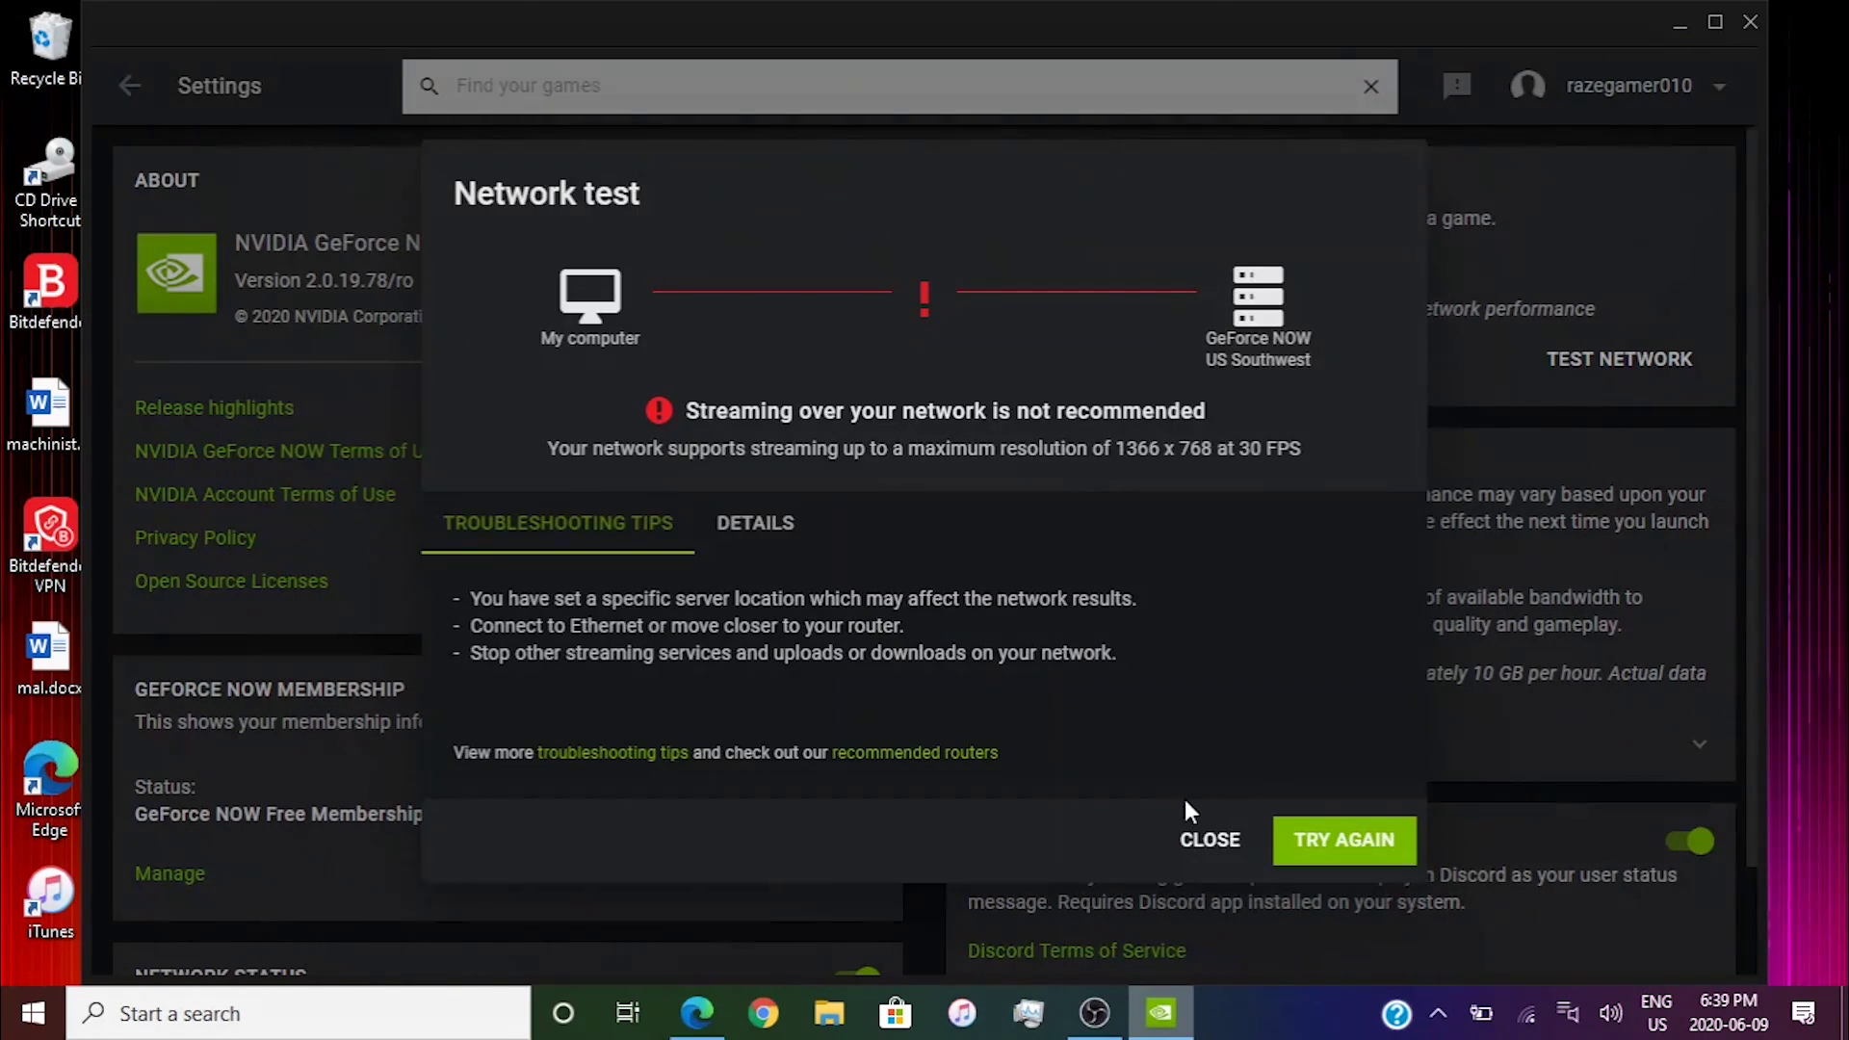
pyautogui.click(1201, 841)
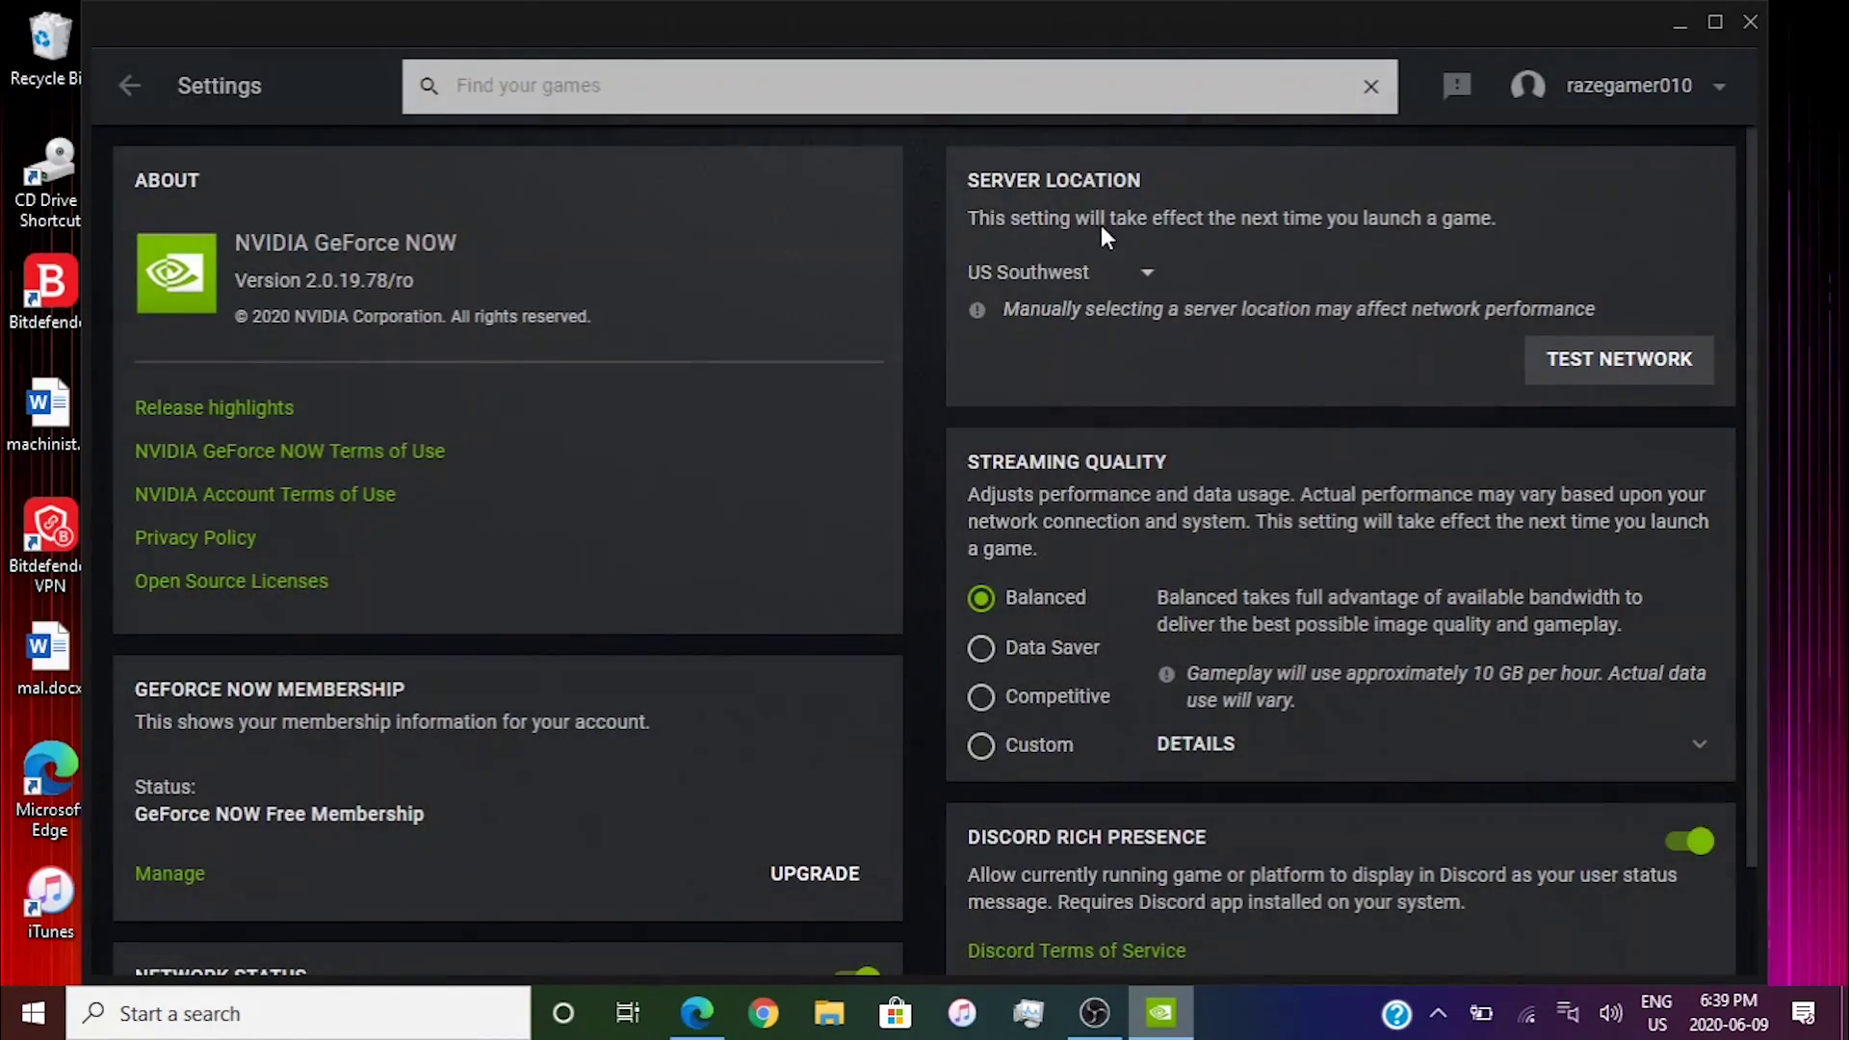
# - Set the server location to US East 2 and test the network, checking the detailed measurements
pyautogui.click(1083, 289)
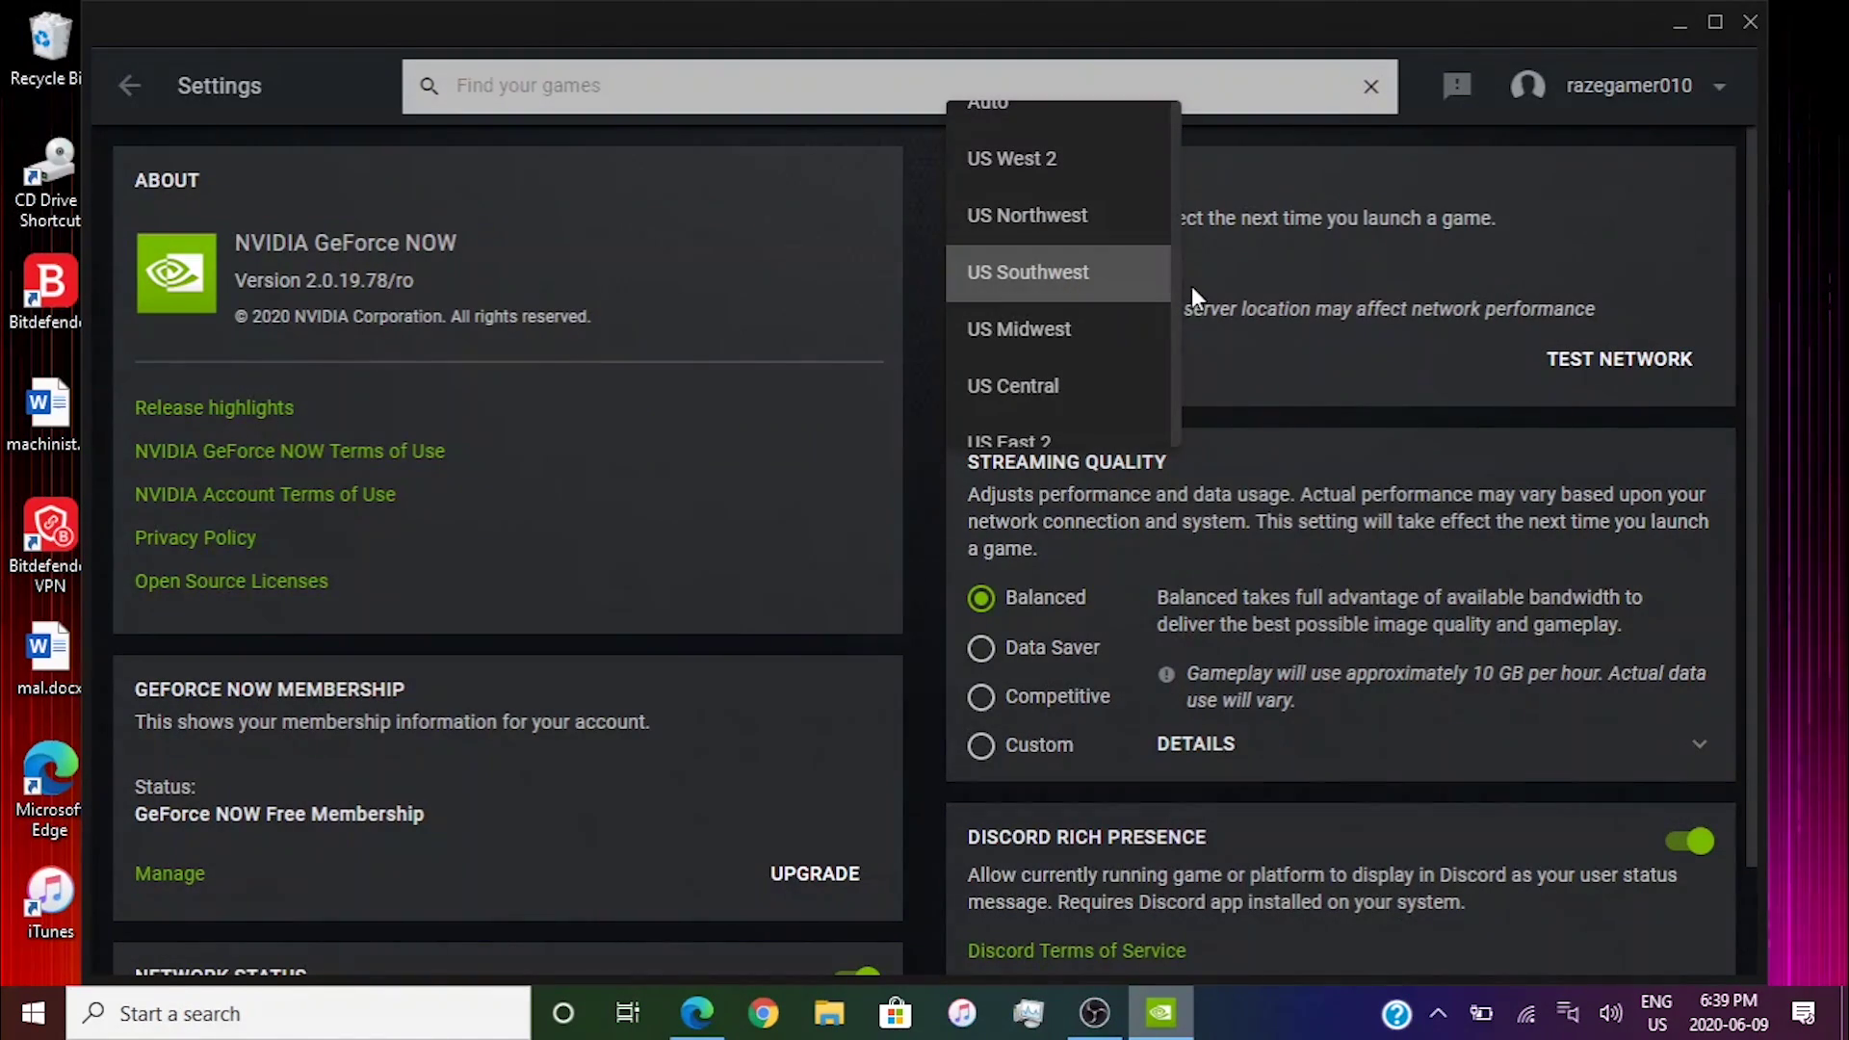
pyautogui.scroll(-2, 1174, 243)
pyautogui.click(1115, 328)
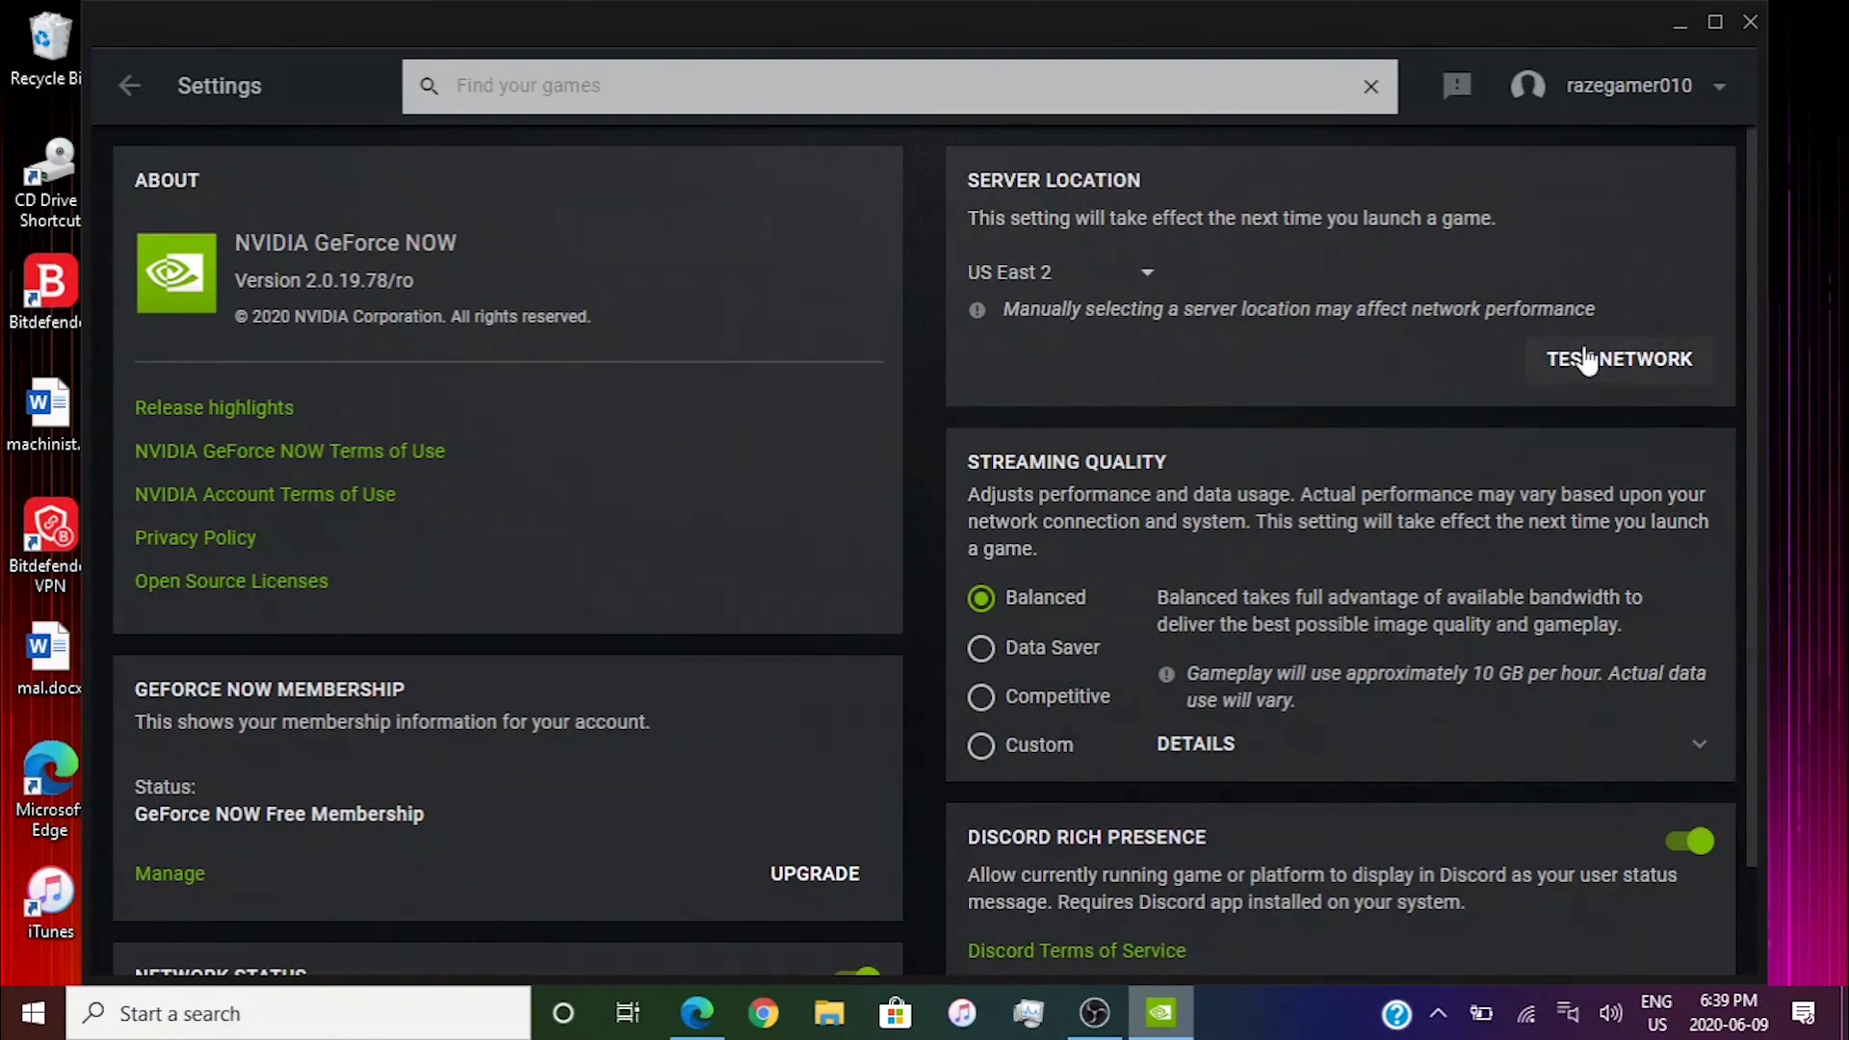
pyautogui.click(1586, 361)
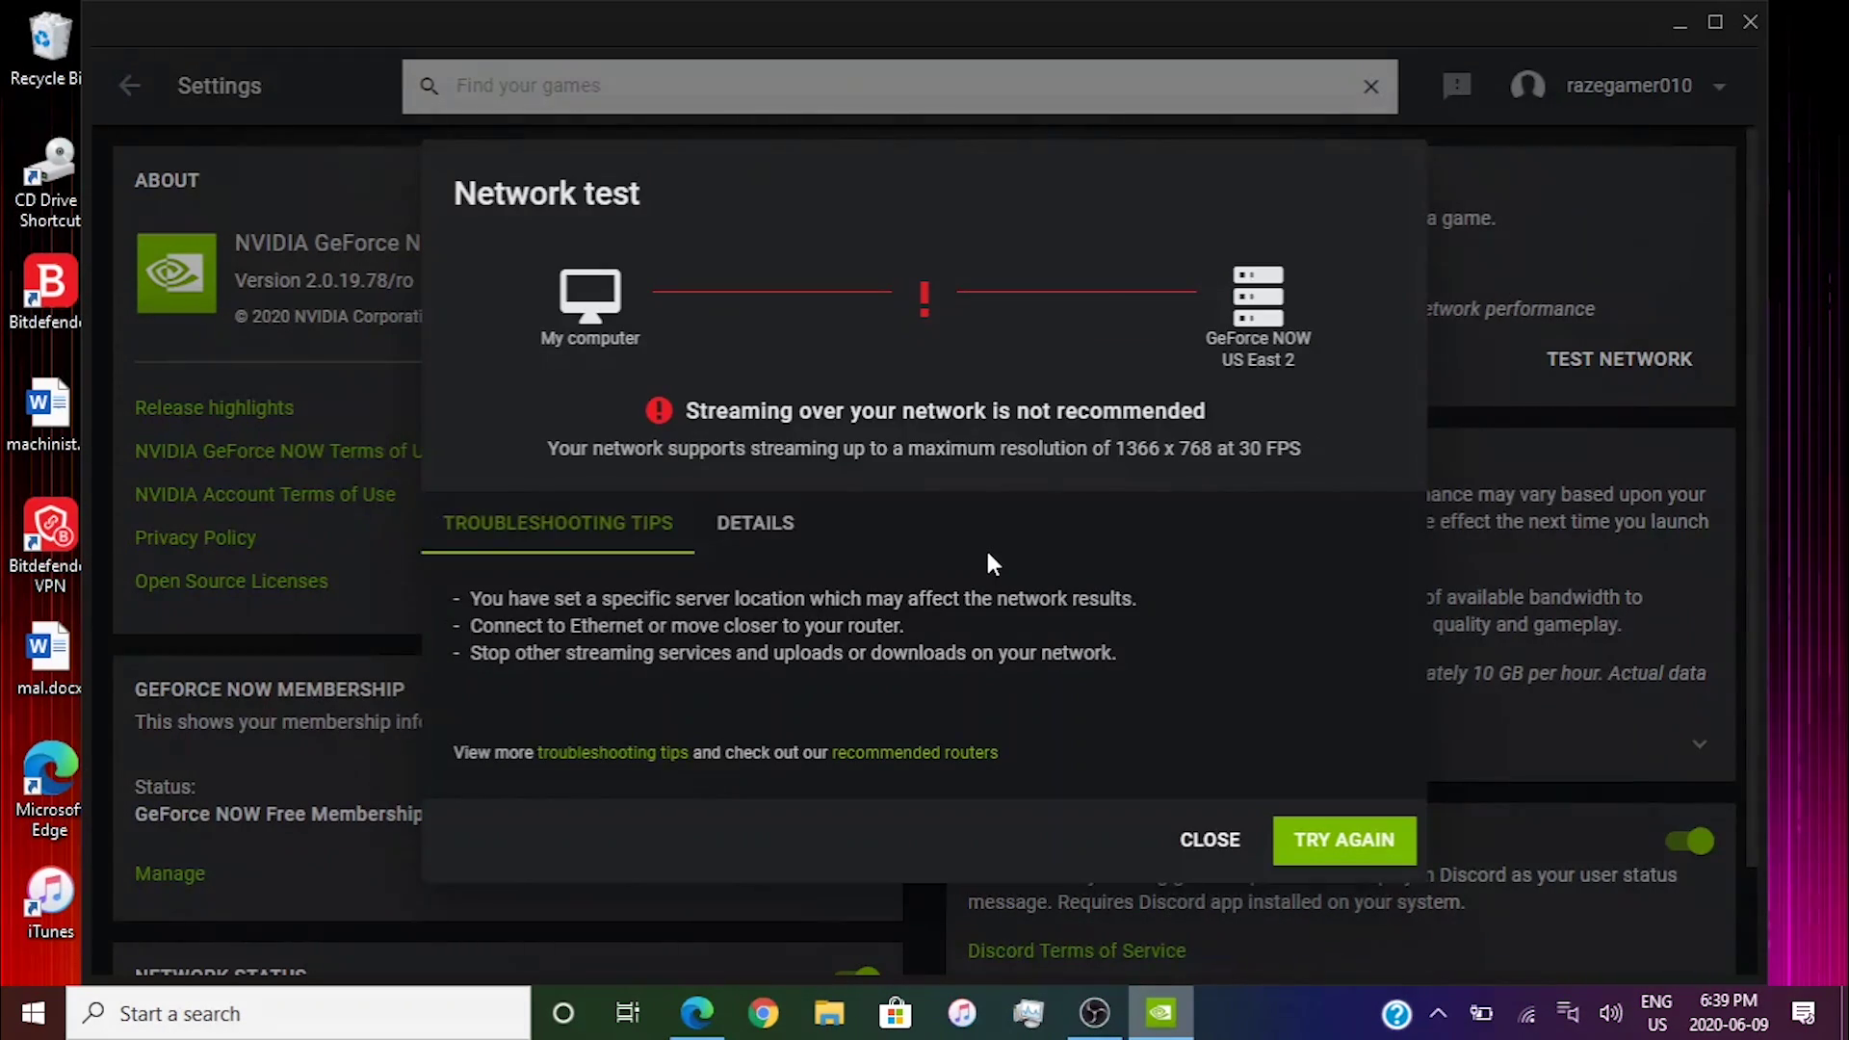
pyautogui.click(740, 555)
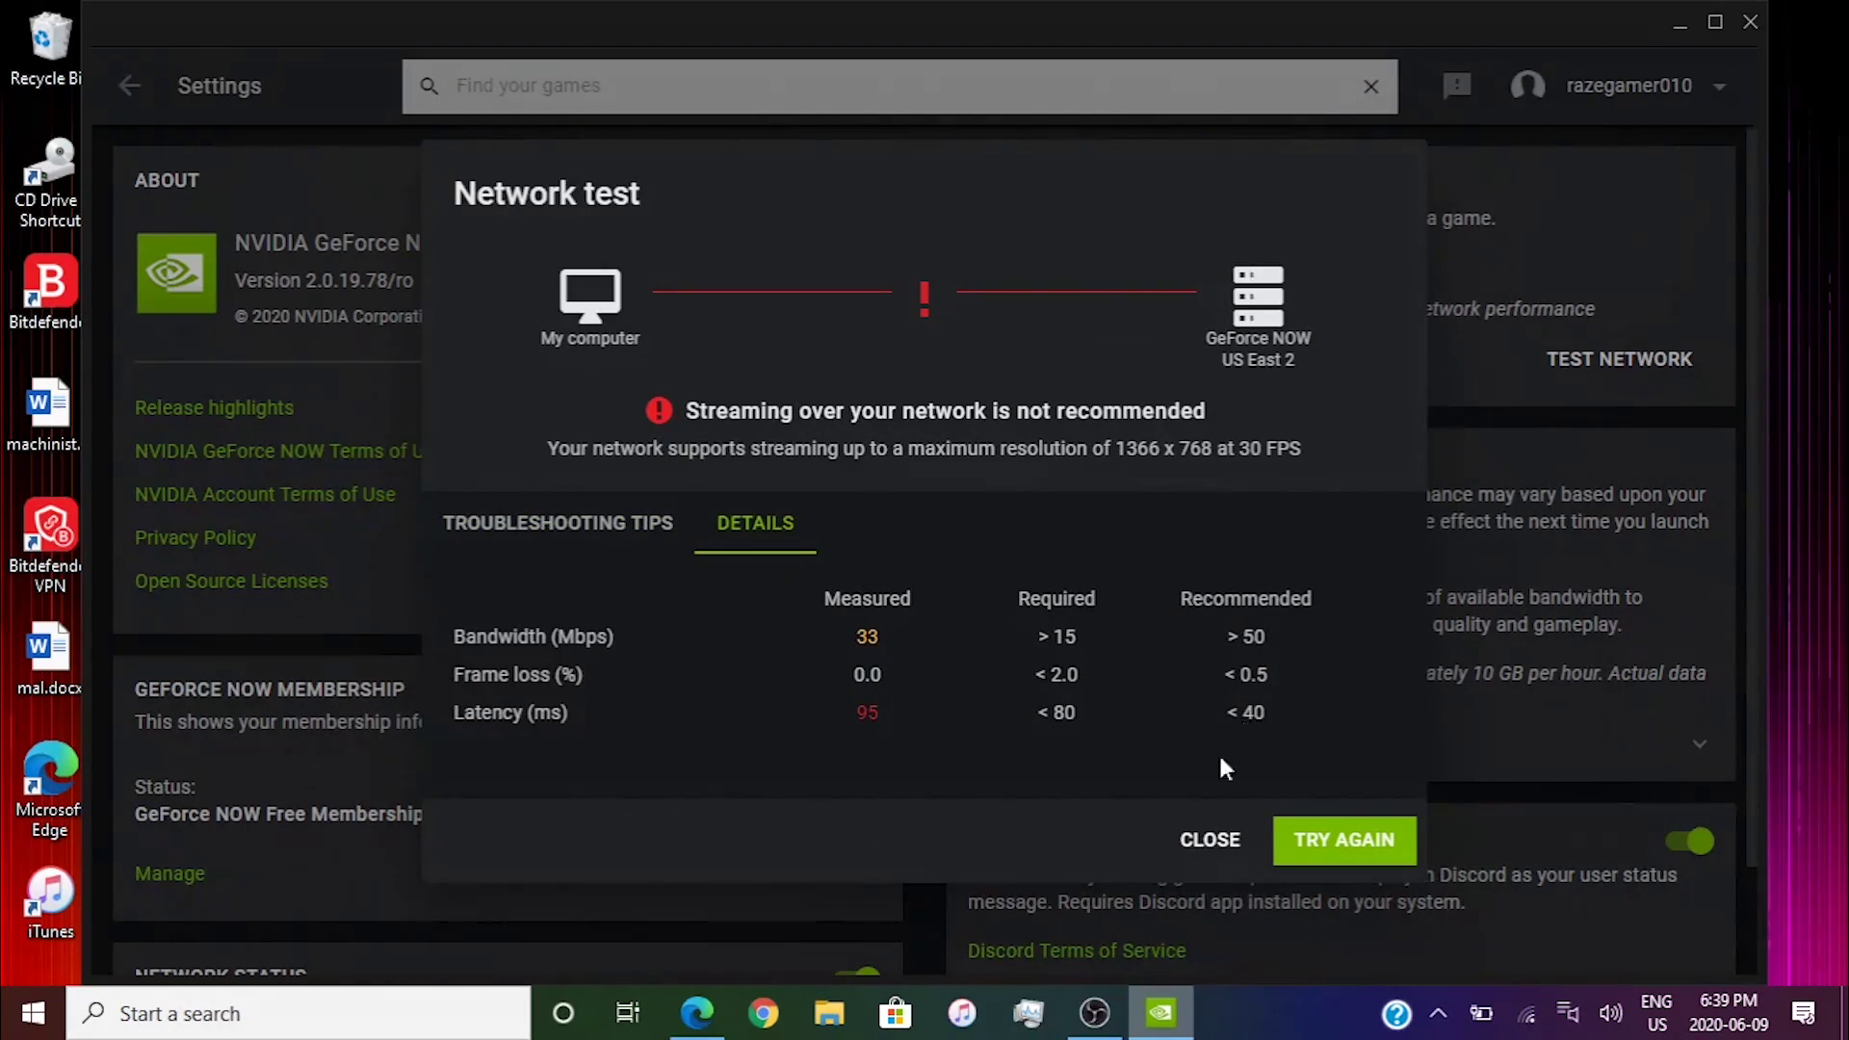
pyautogui.click(1209, 839)
# - Set the server location to US Northeast and test the network, checking the detailed measurements
pyautogui.click(1124, 285)
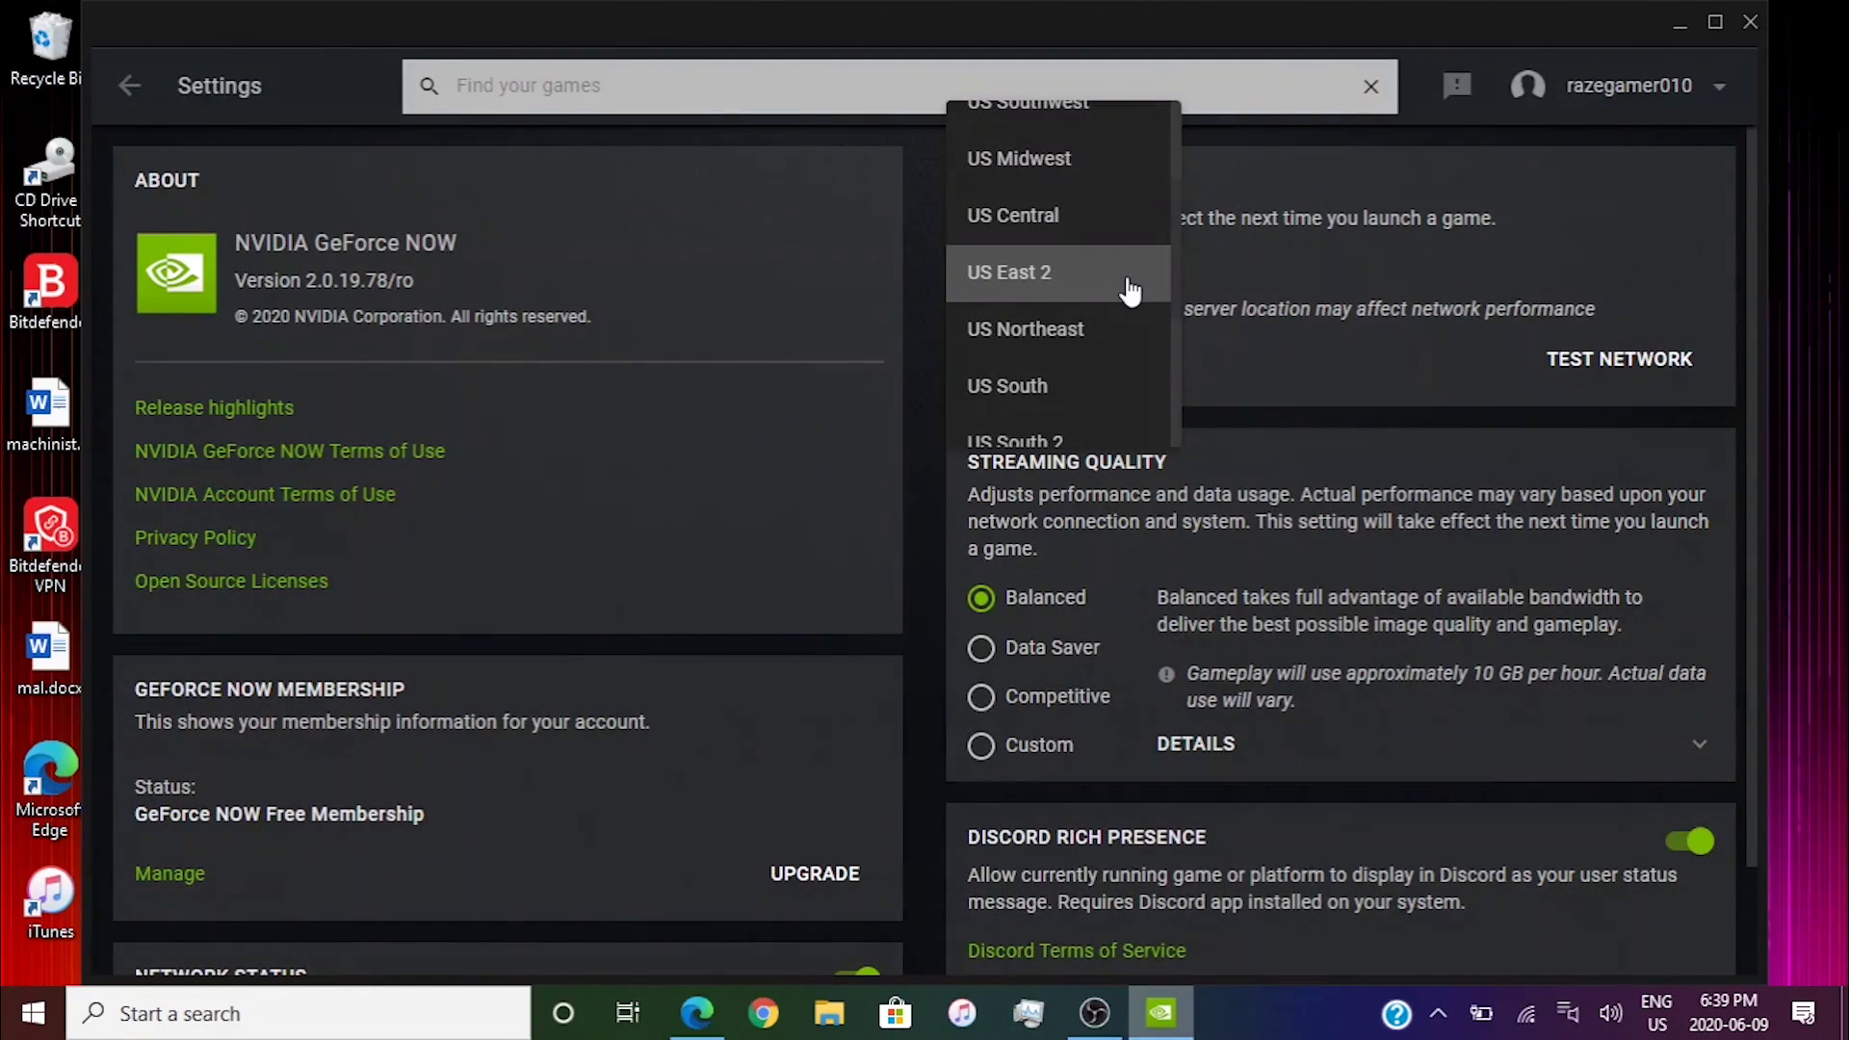
pyautogui.moveTo(1177, 292)
pyautogui.mouseDown()
pyautogui.moveTo(1180, 217)
pyautogui.moveTo(1181, 301)
pyautogui.mouseUp()
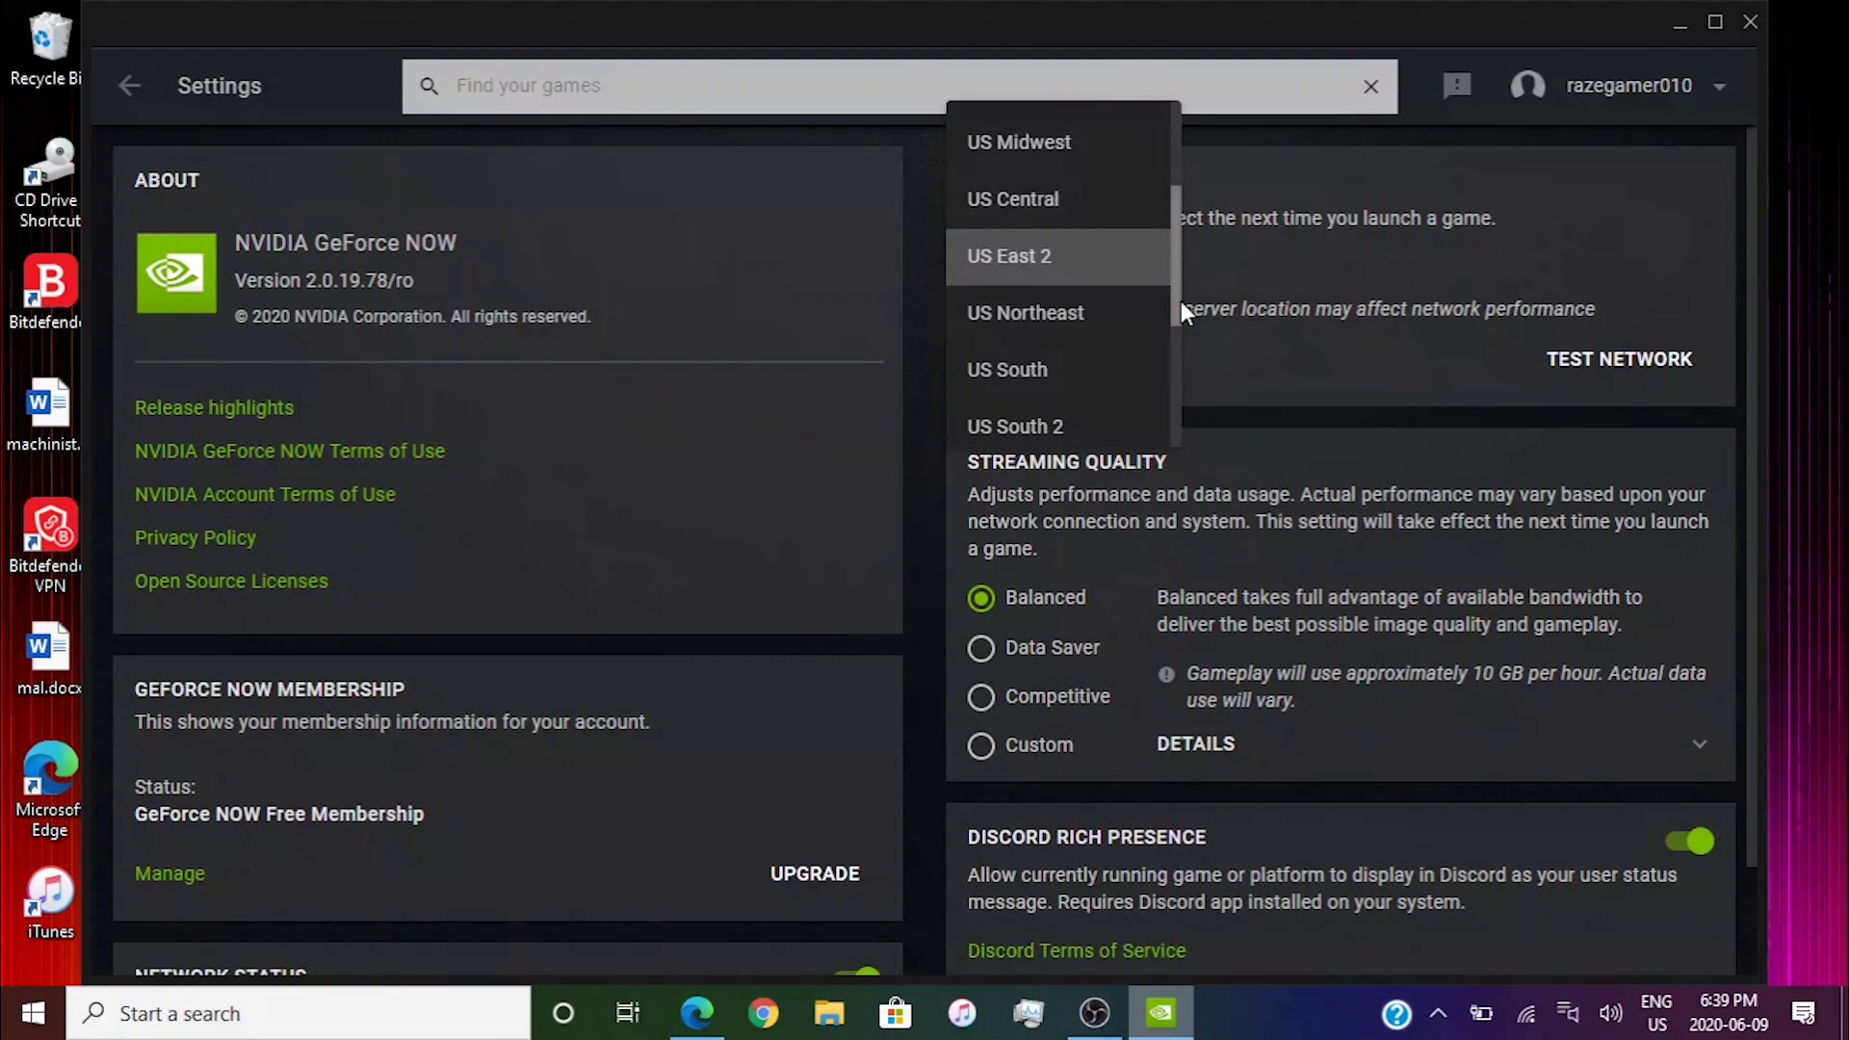
pyautogui.click(1117, 327)
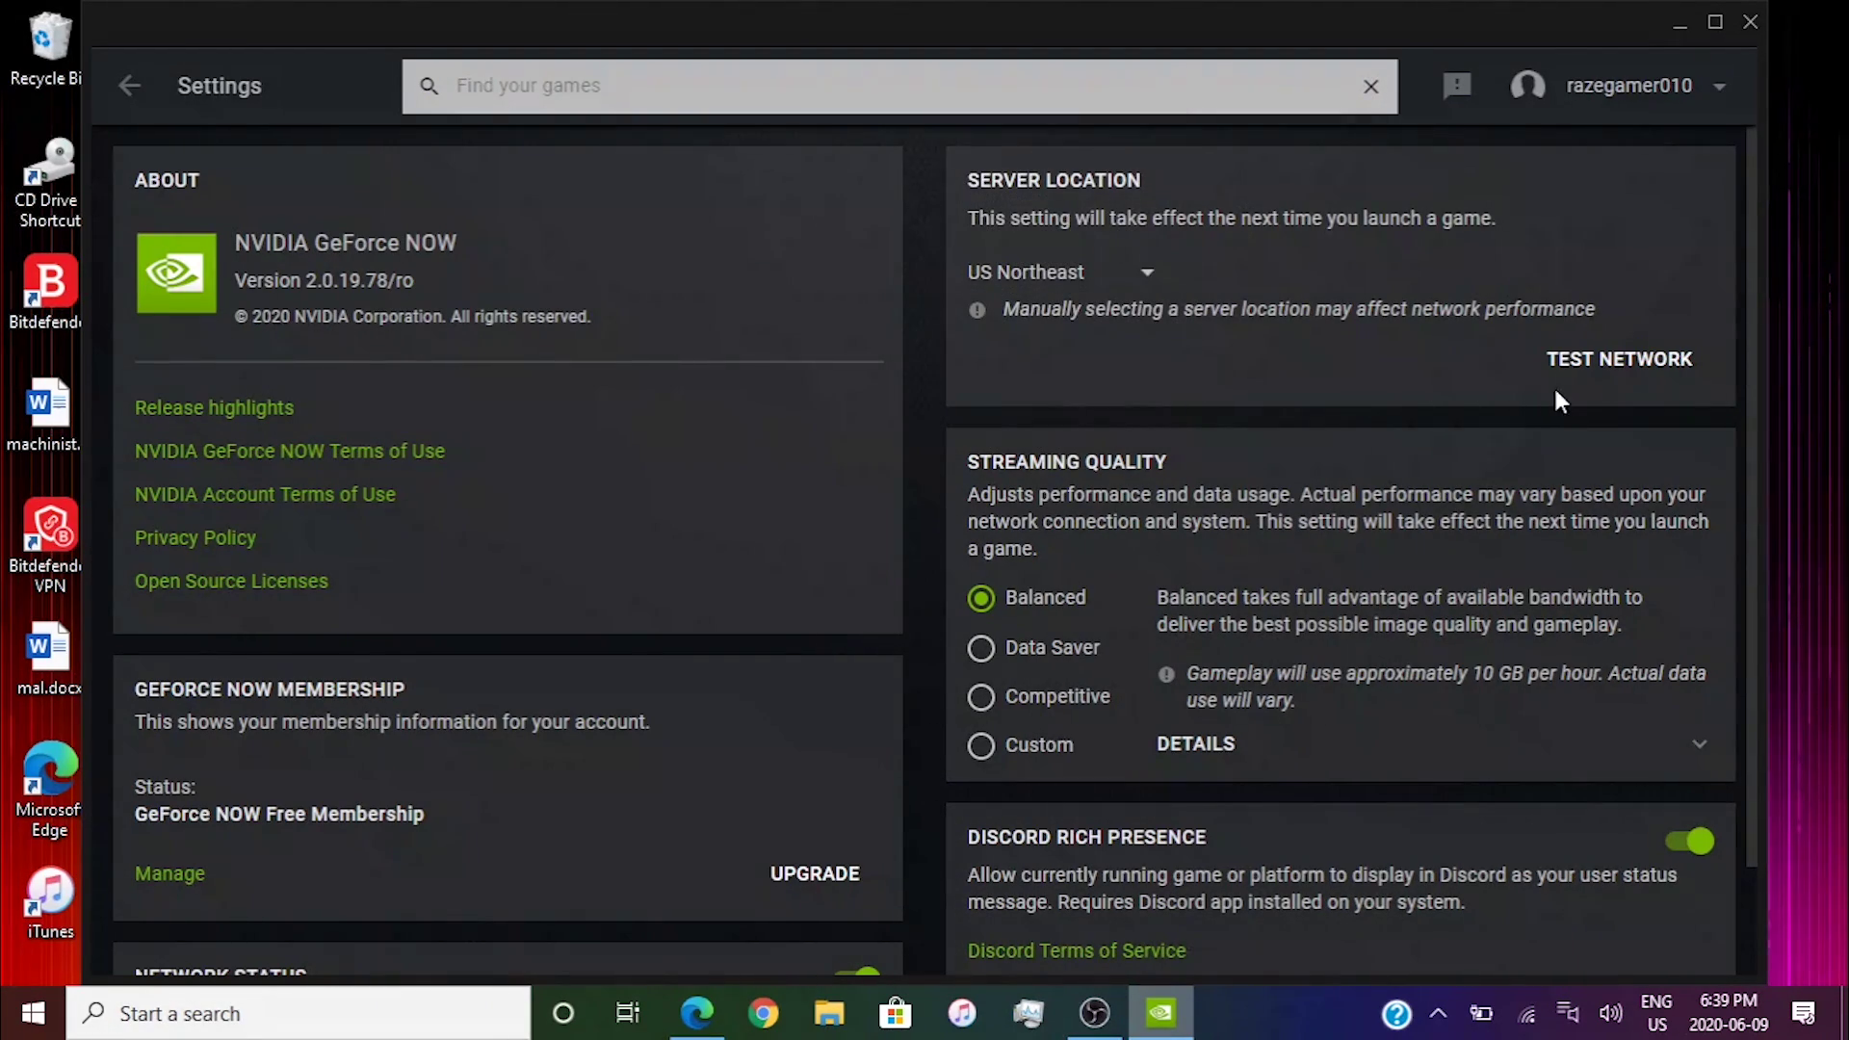
pyautogui.click(1611, 362)
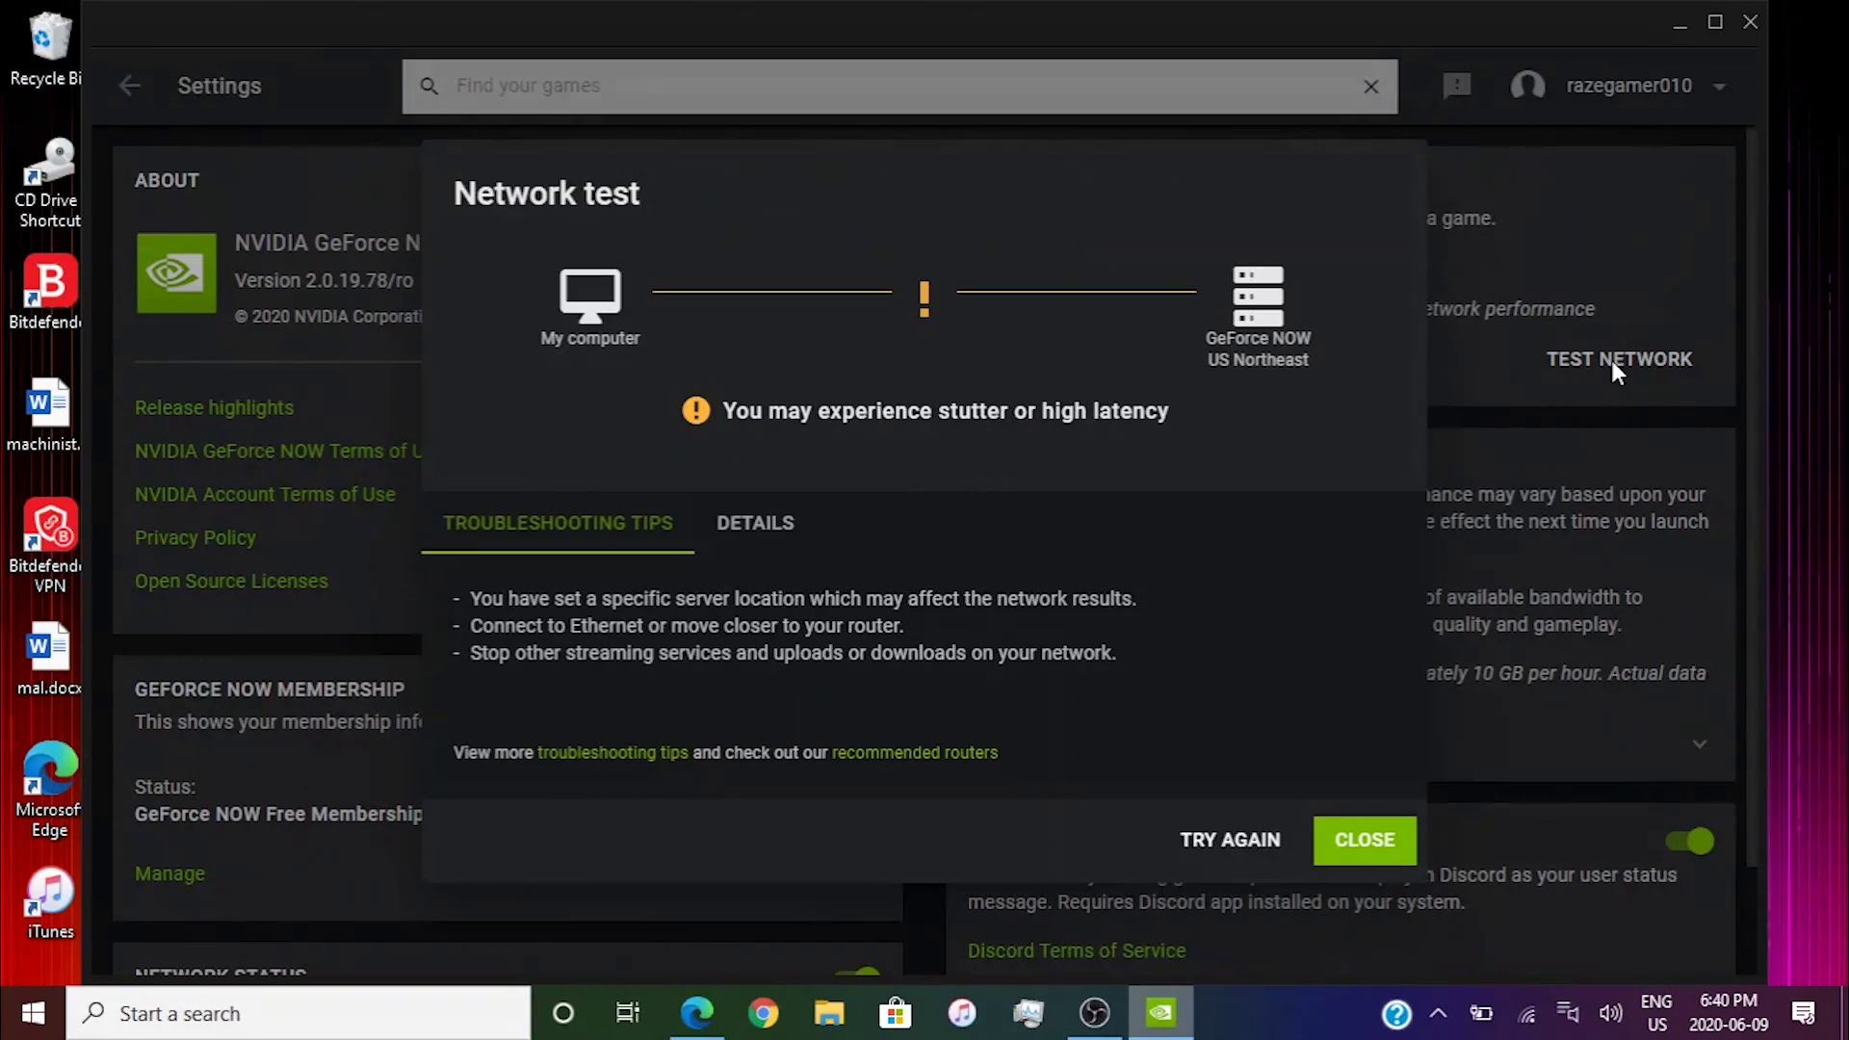
pyautogui.click(790, 528)
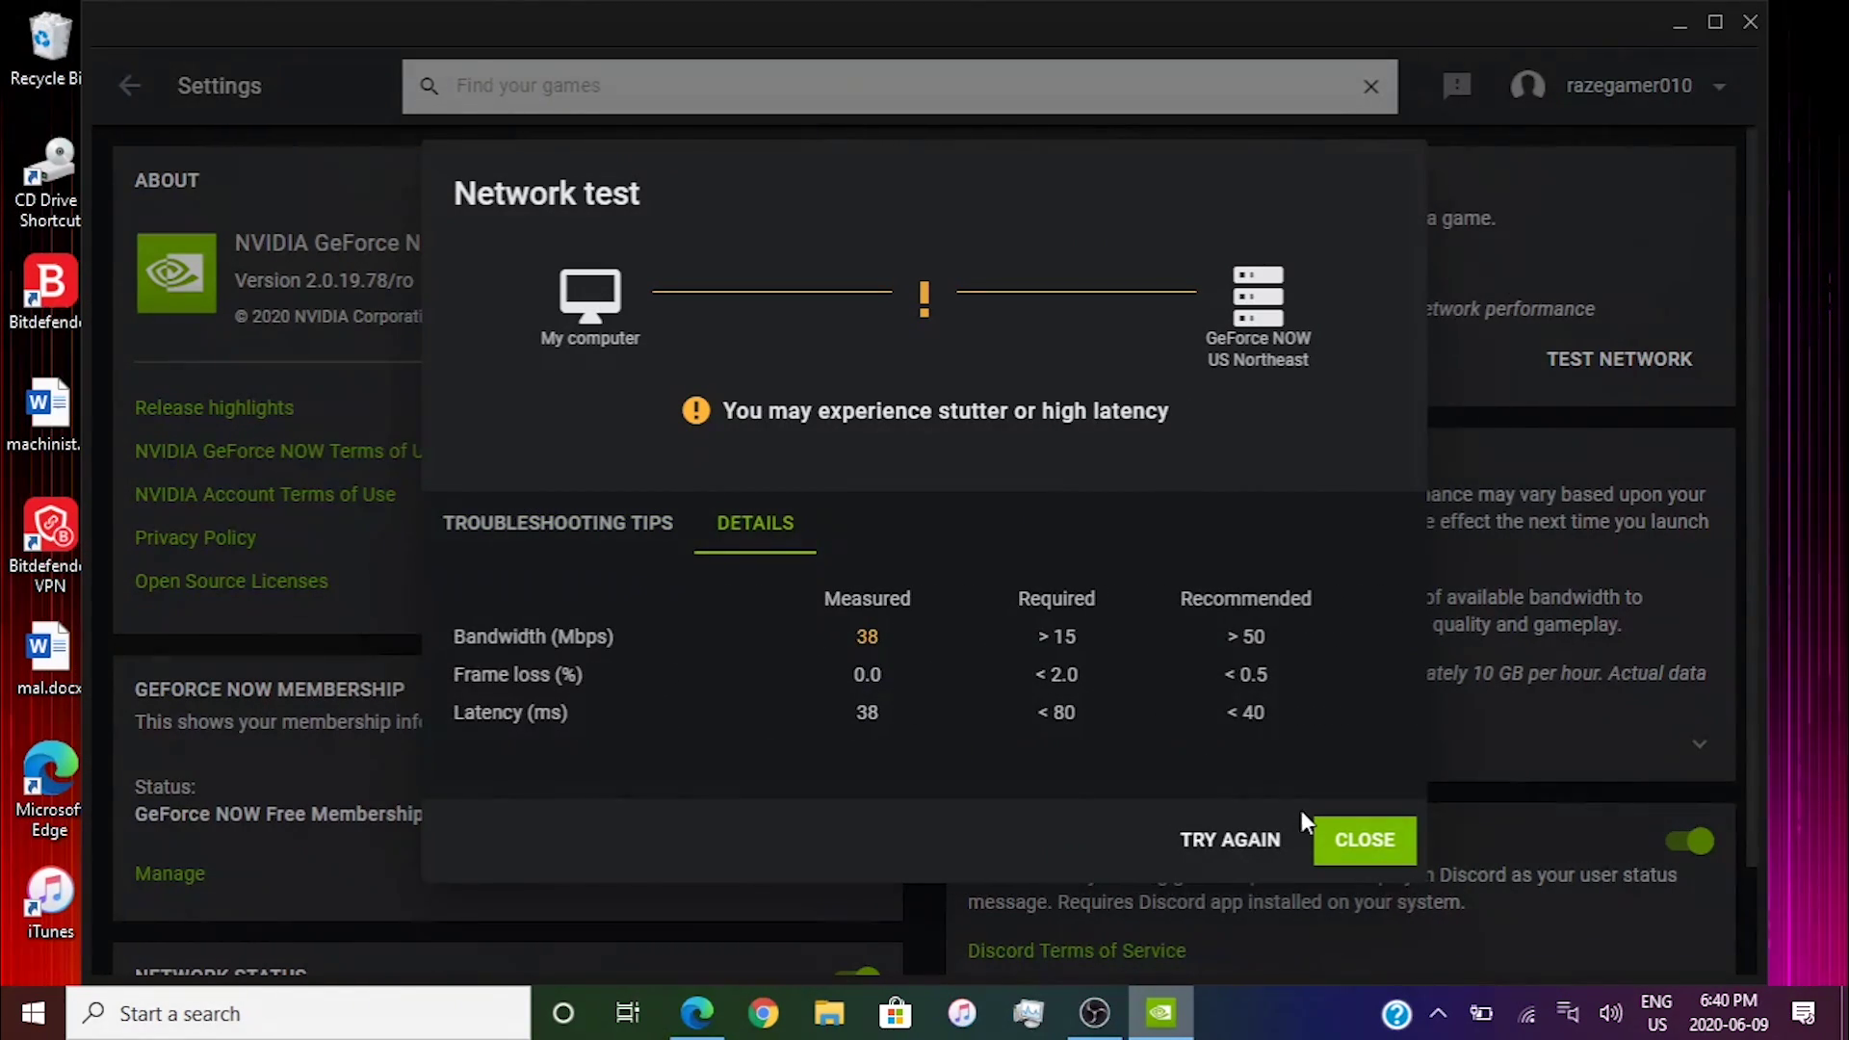
pyautogui.click(1341, 852)
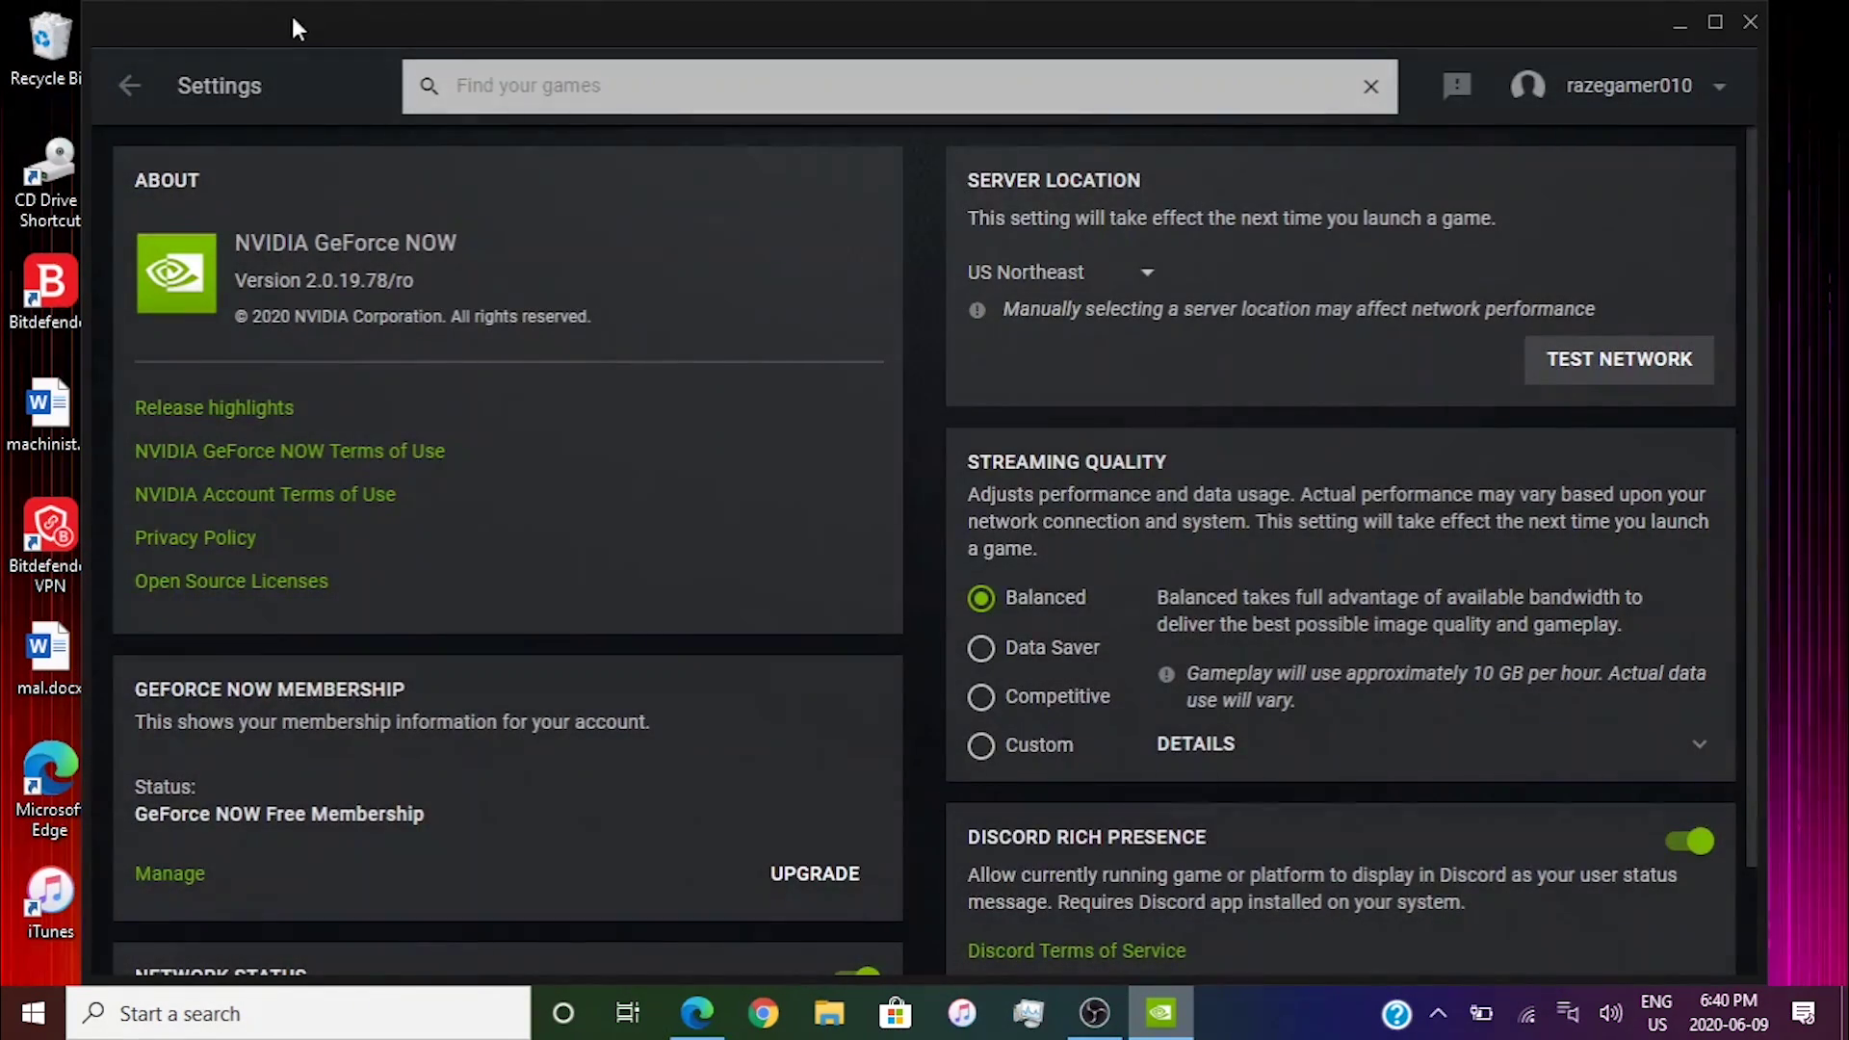
# - Launch Fortnite from My Library and minimize its queue window
pyautogui.click(128, 85)
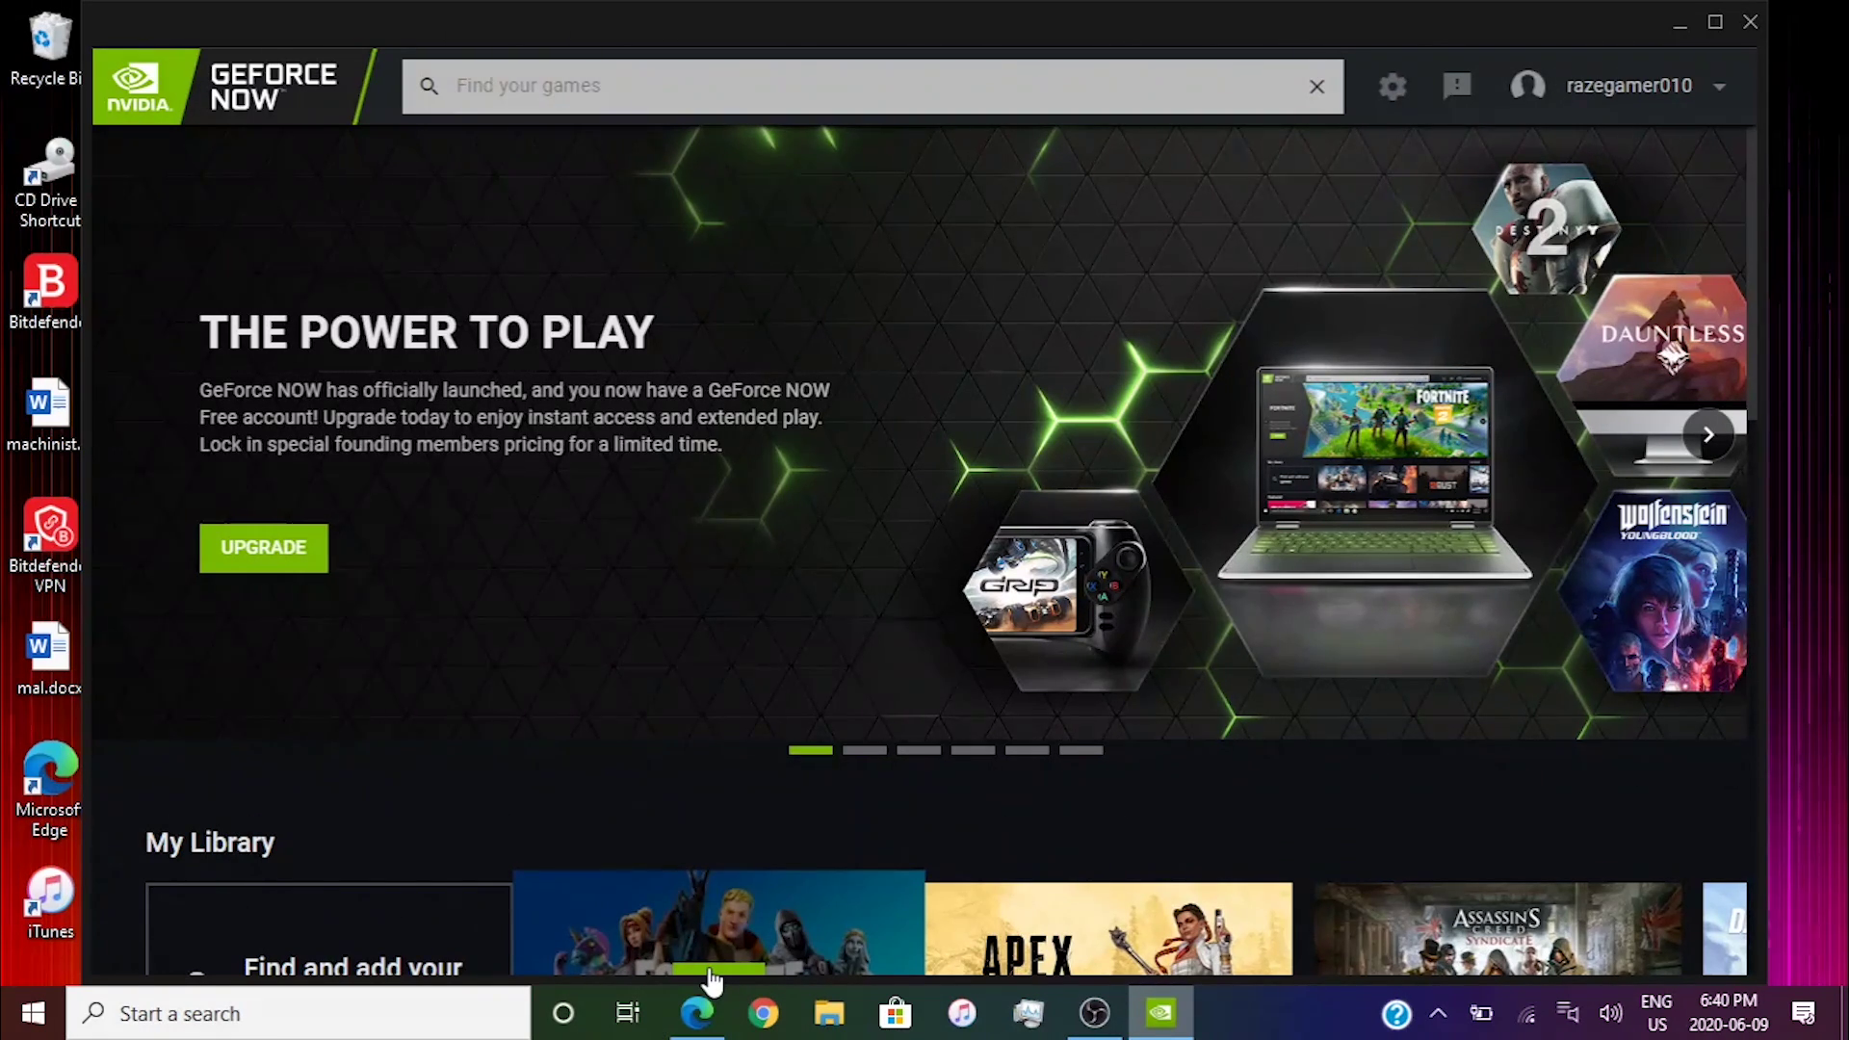
pyautogui.click(711, 972)
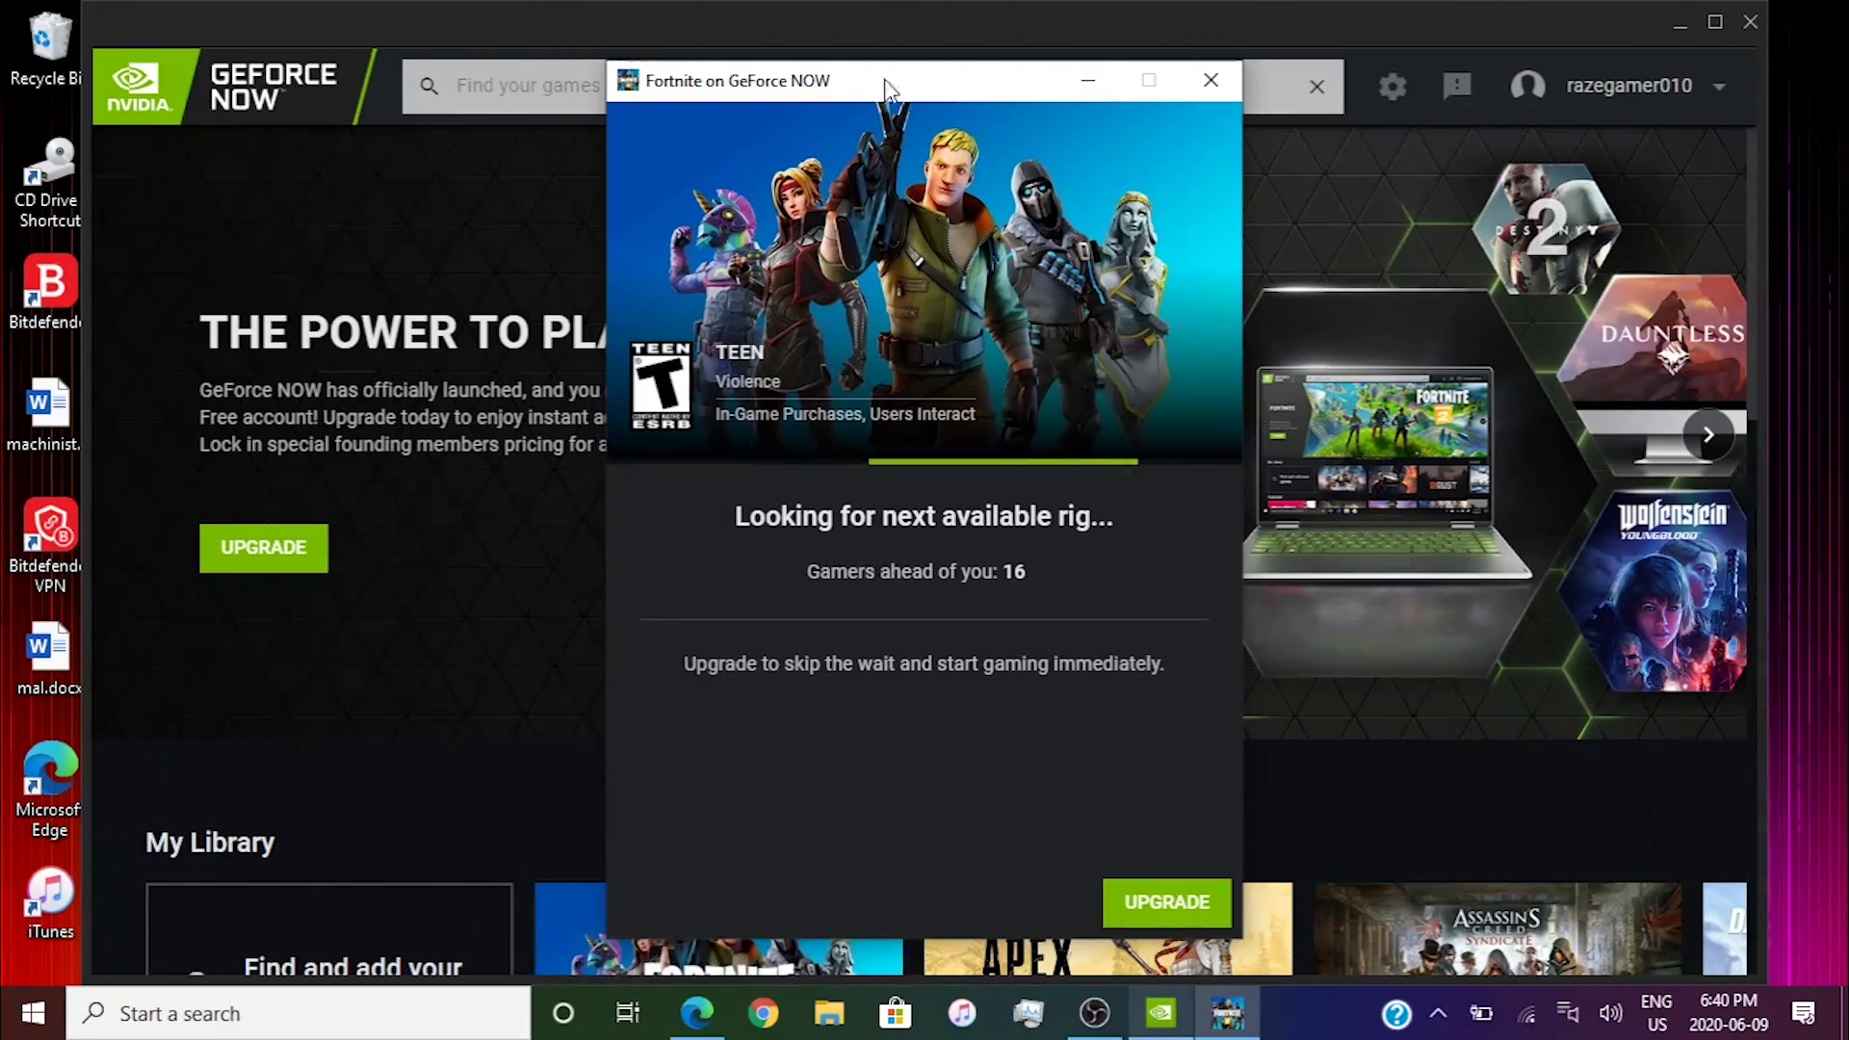
pyautogui.click(1078, 85)
# - Check the selected server location in the settings and return to the home page
pyautogui.click(1389, 88)
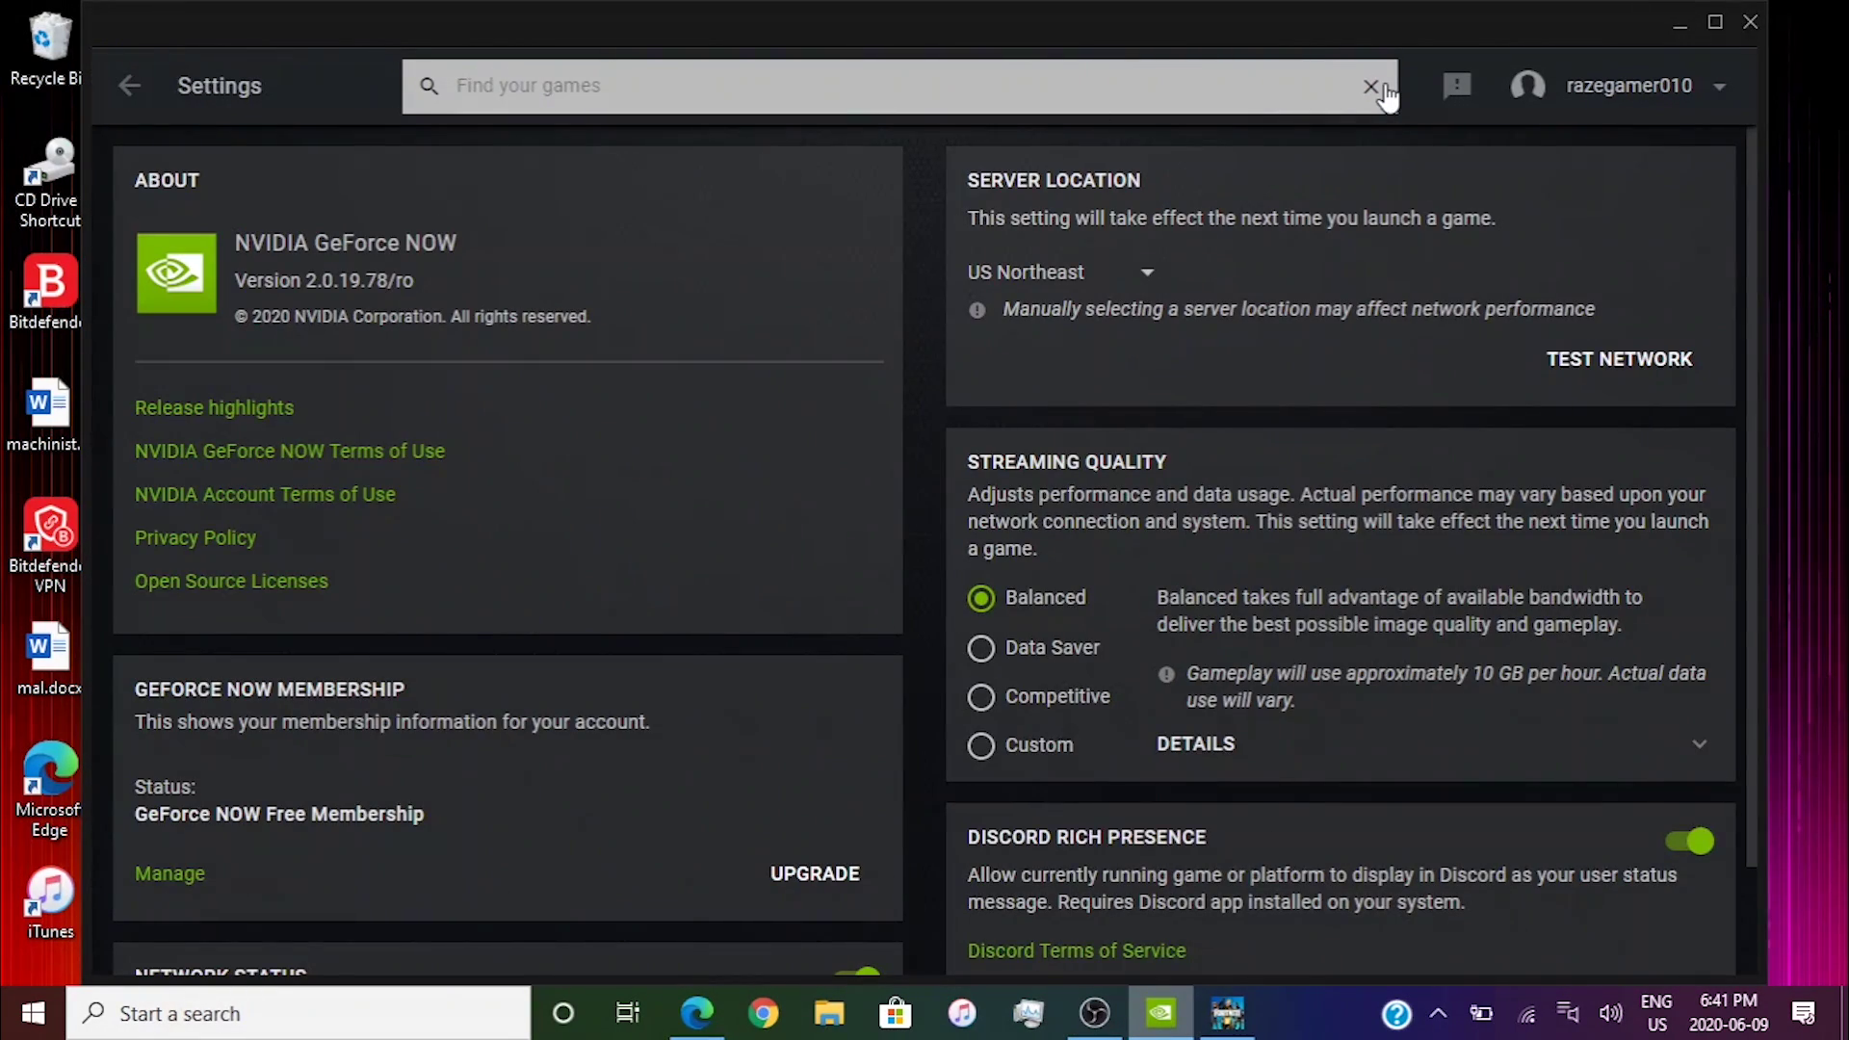
pyautogui.click(149, 89)
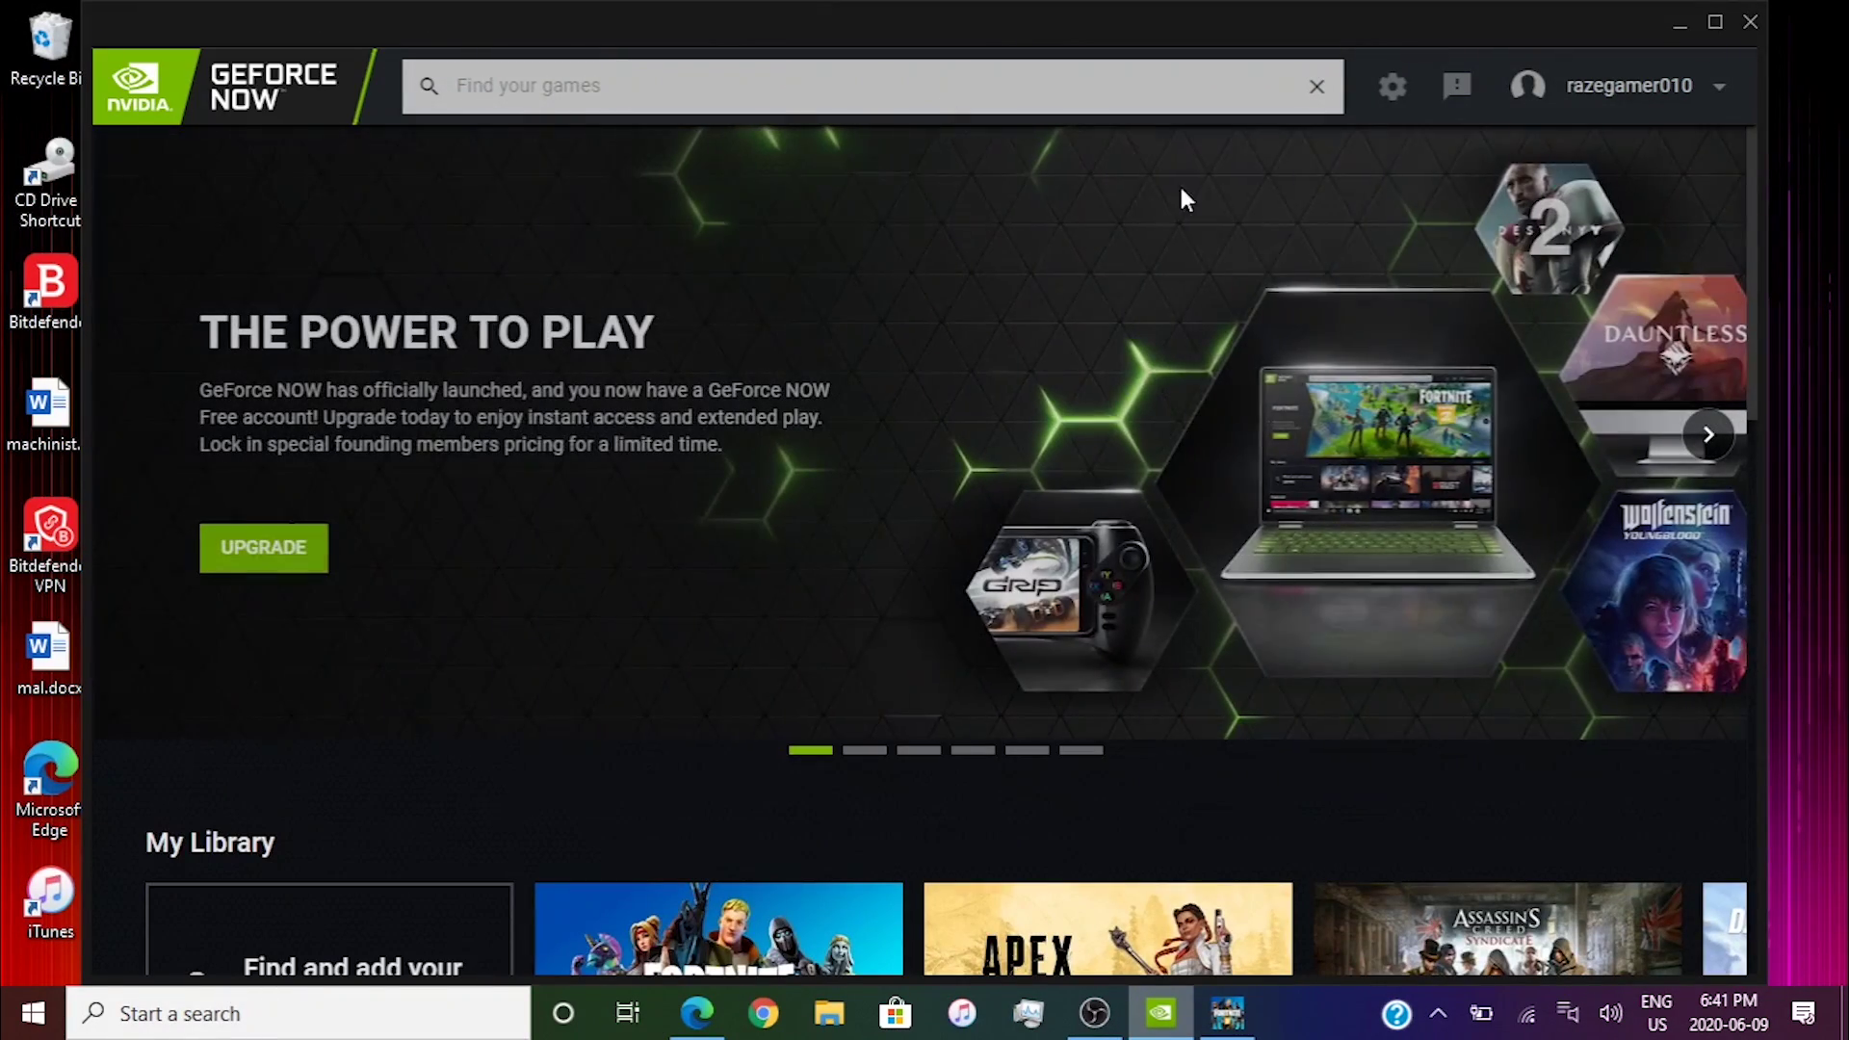
# - Restore the Fortnite window and open the Start menu over the loading game
pyautogui.click(1210, 1029)
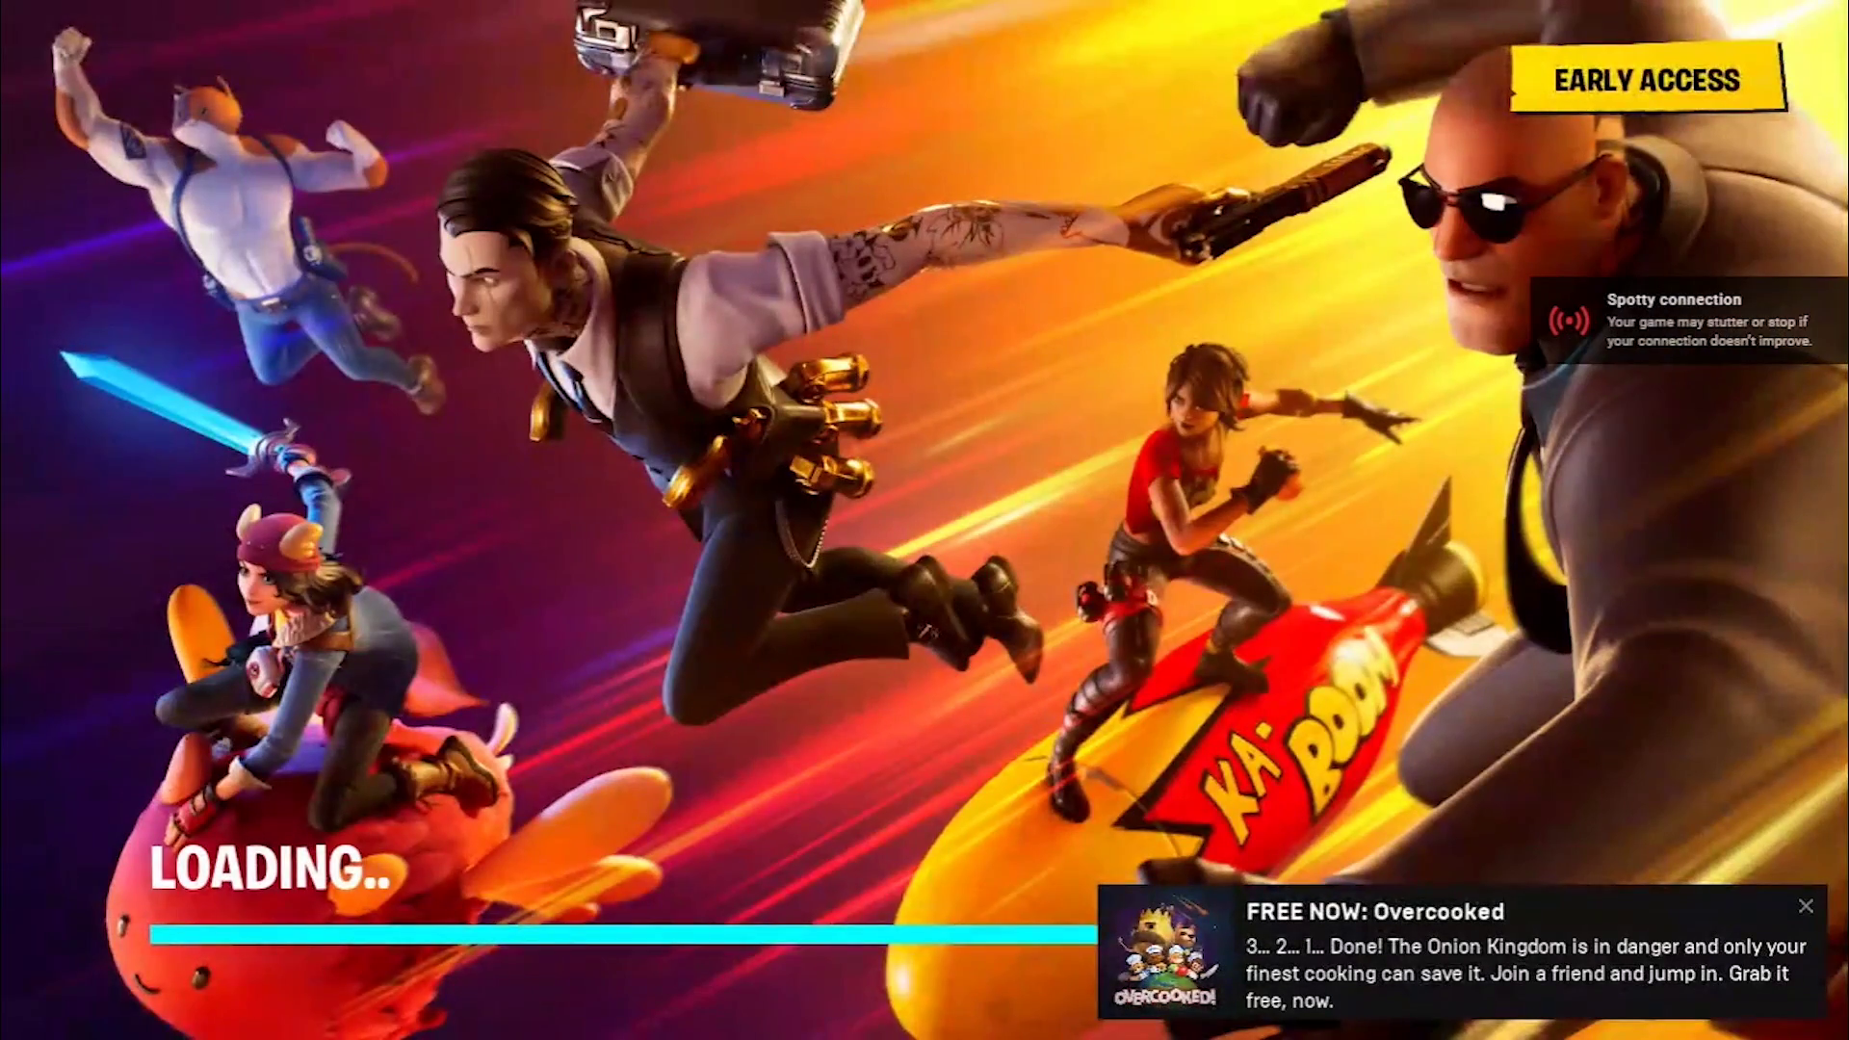
pyautogui.press('super')
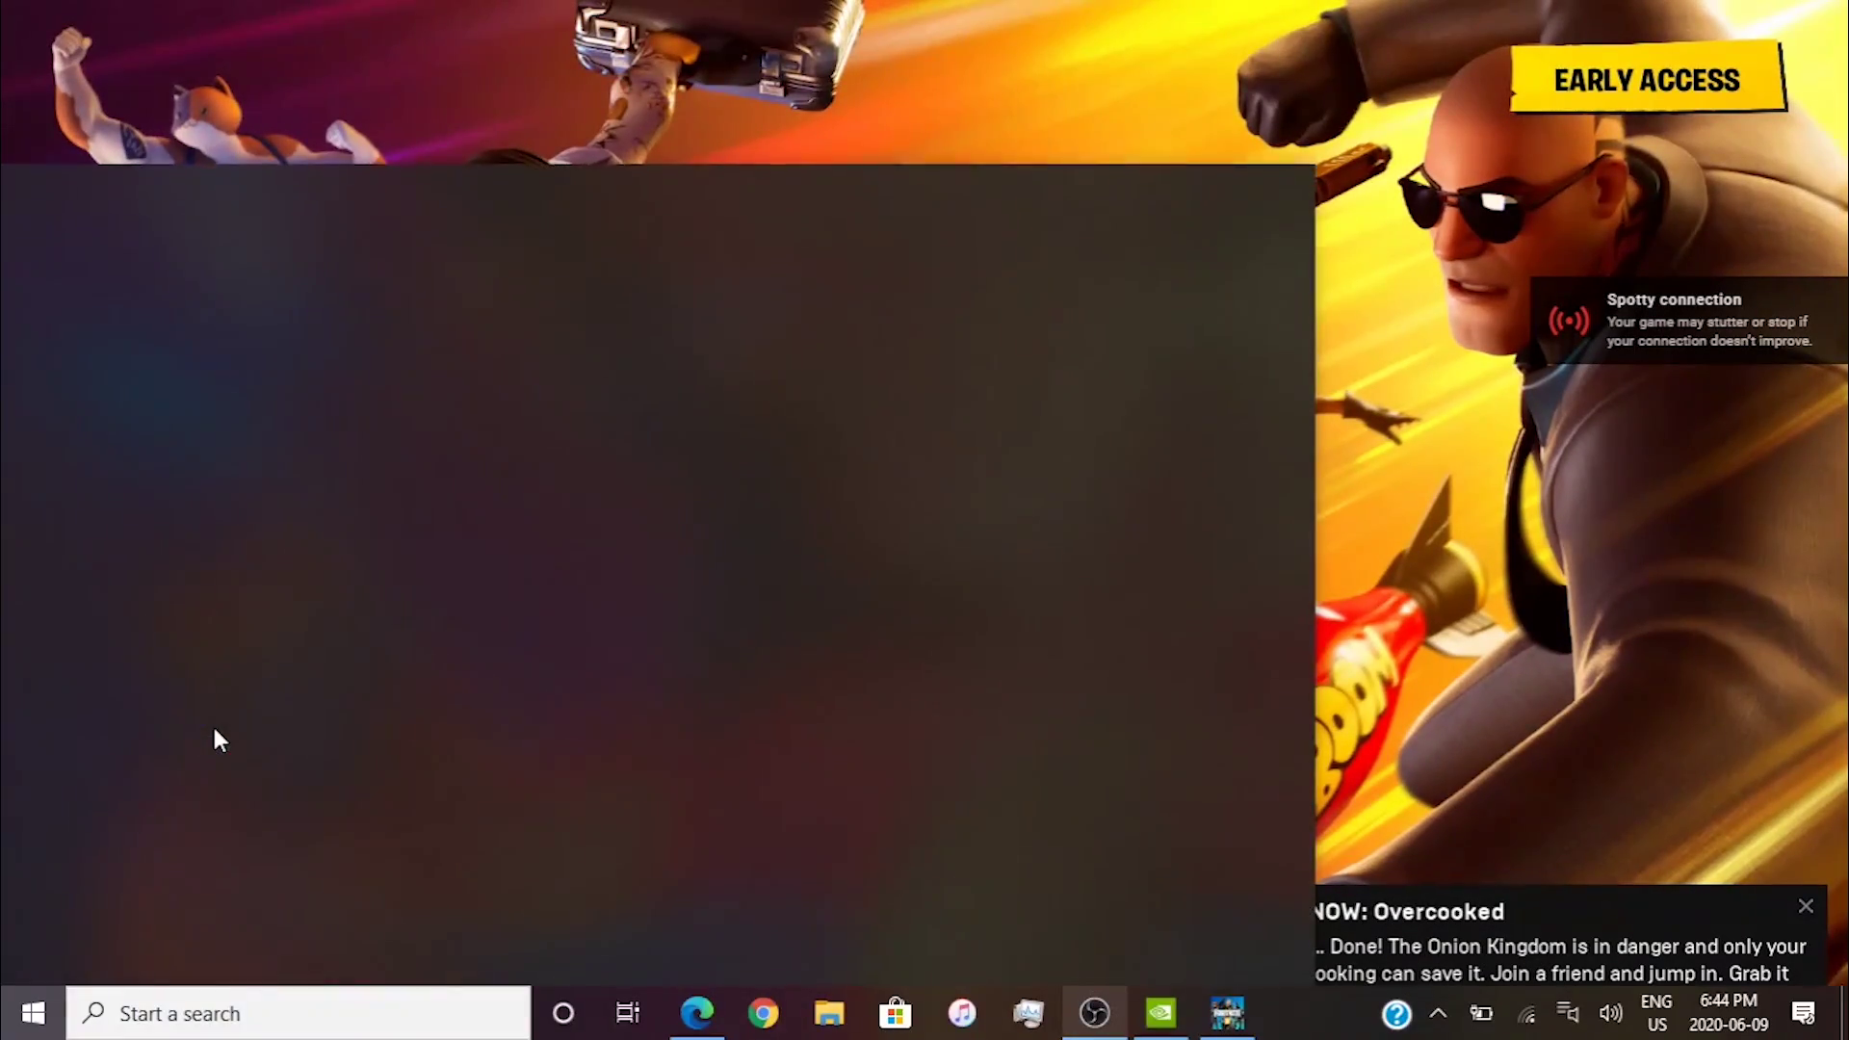